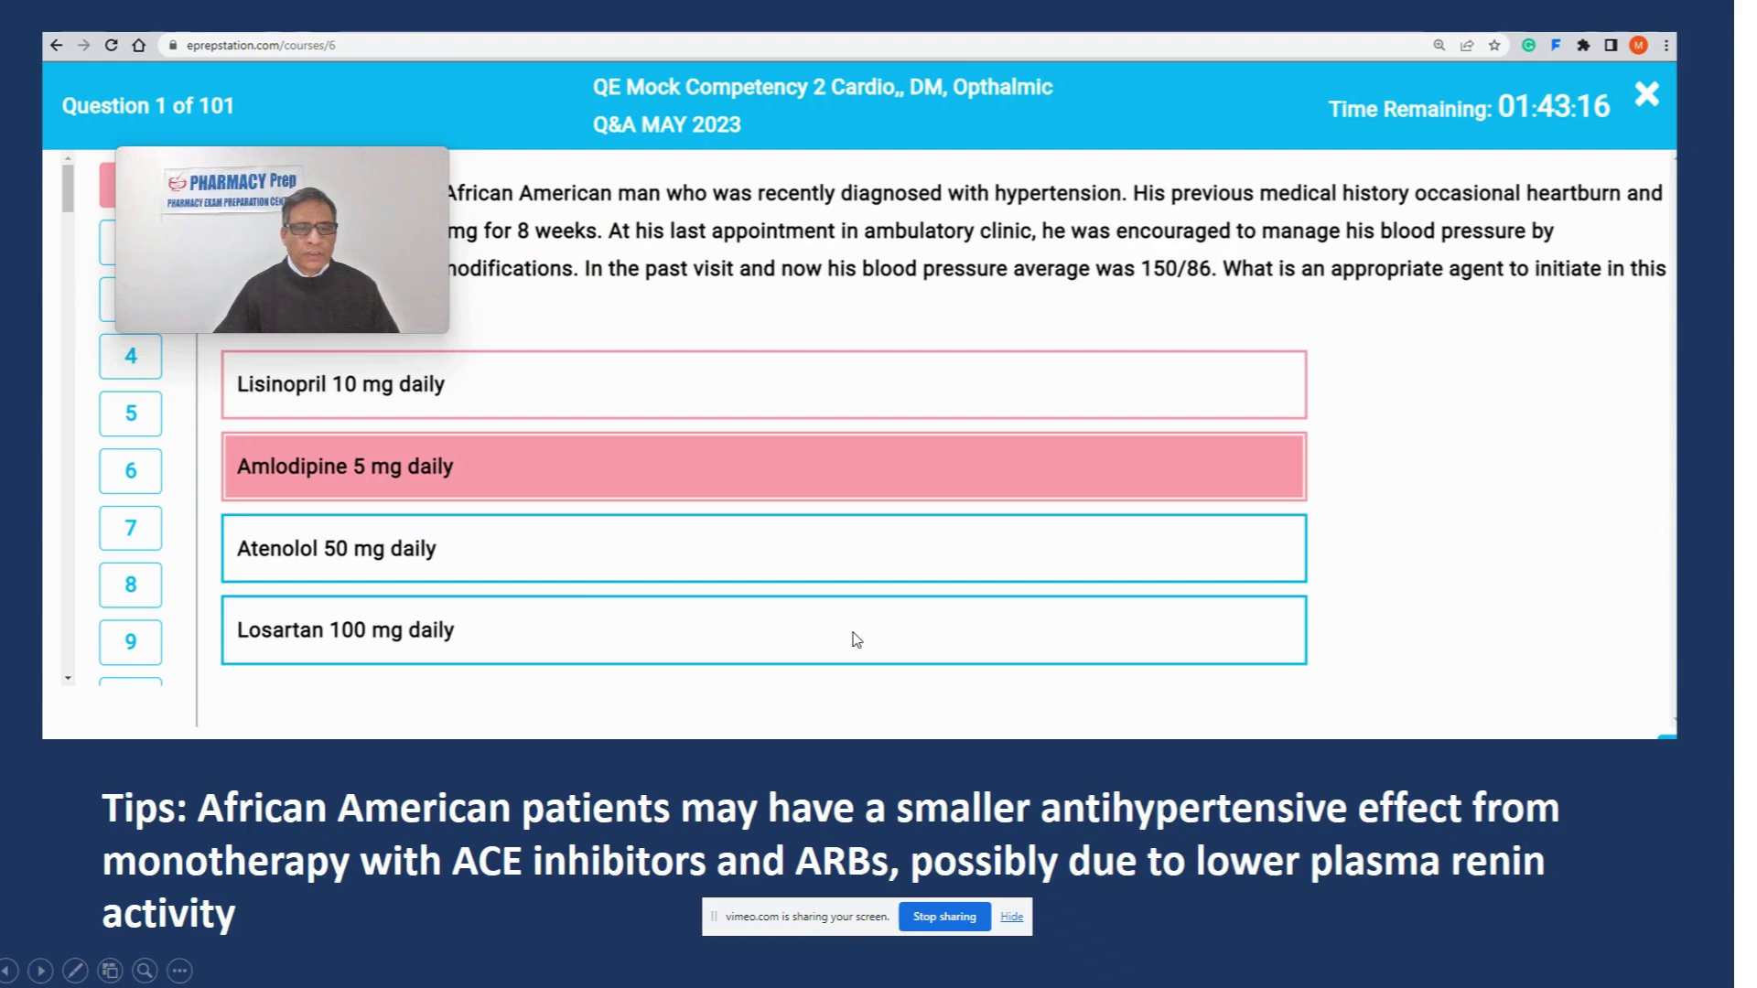
pyautogui.moveTo(274, 162); pyautogui.dragTo(1541, 415)
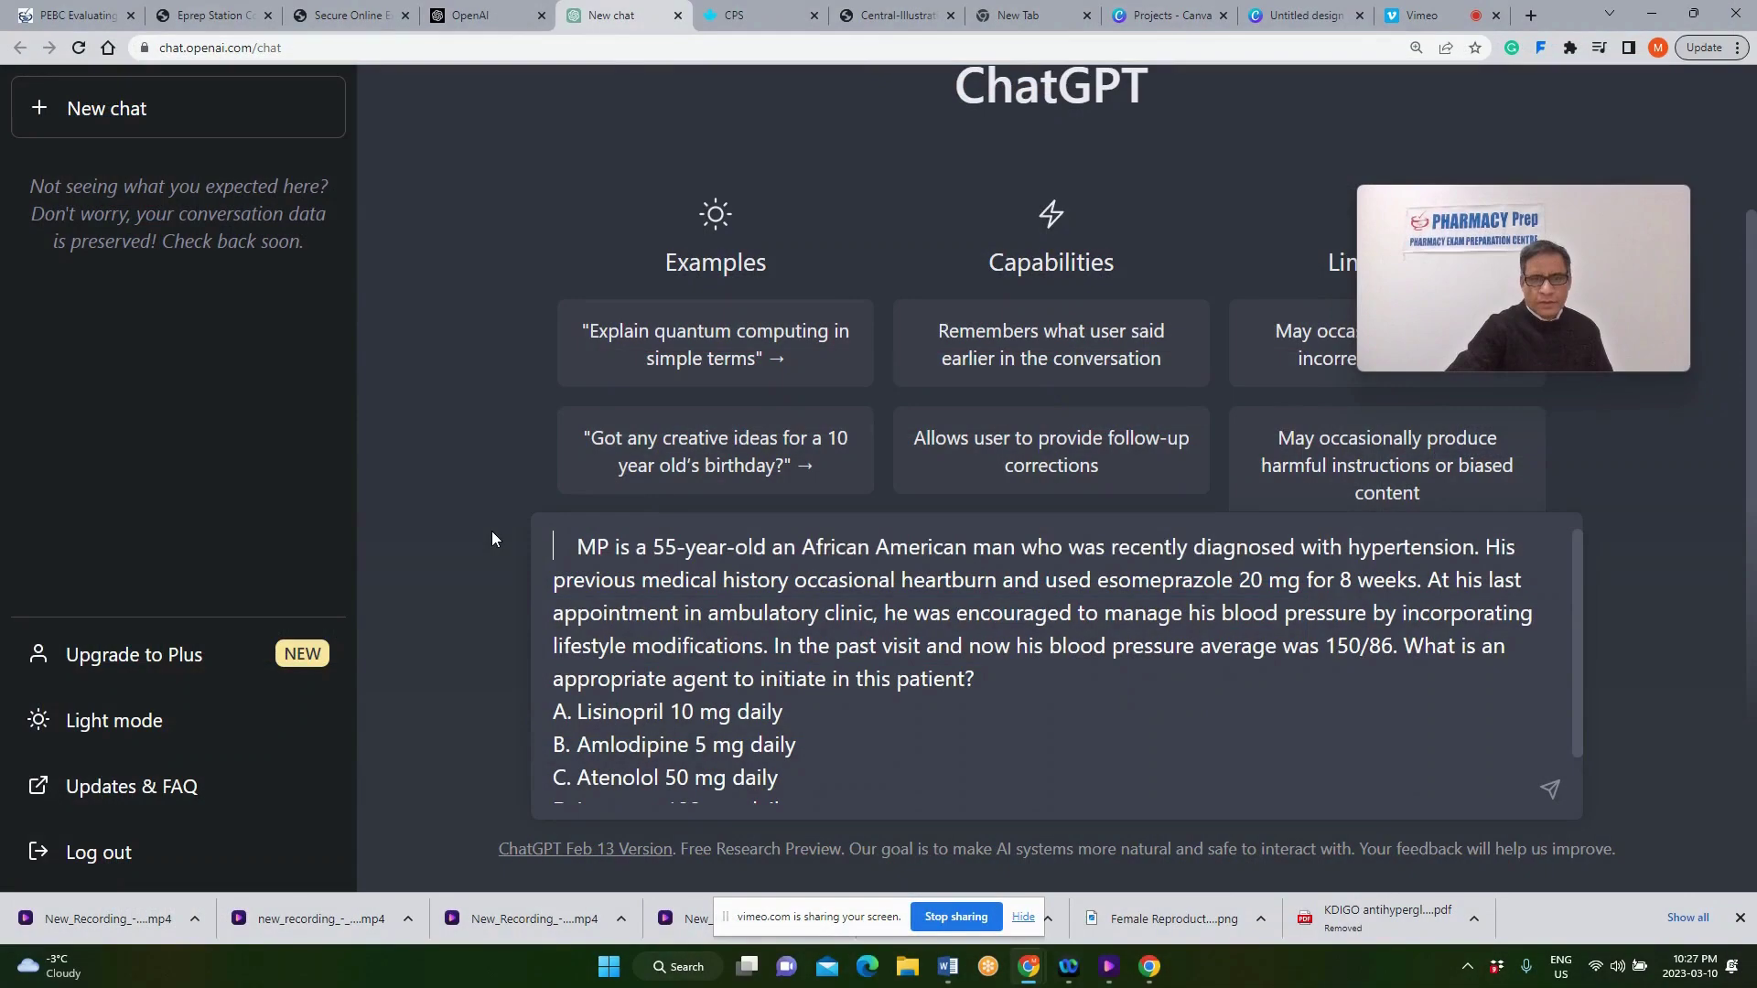
# Remove the blank space before the 55-year-old hypertension case in the prompt, check option B, Amlodipine 5 mg daily, and submit the question.
pyautogui.press('Delete')
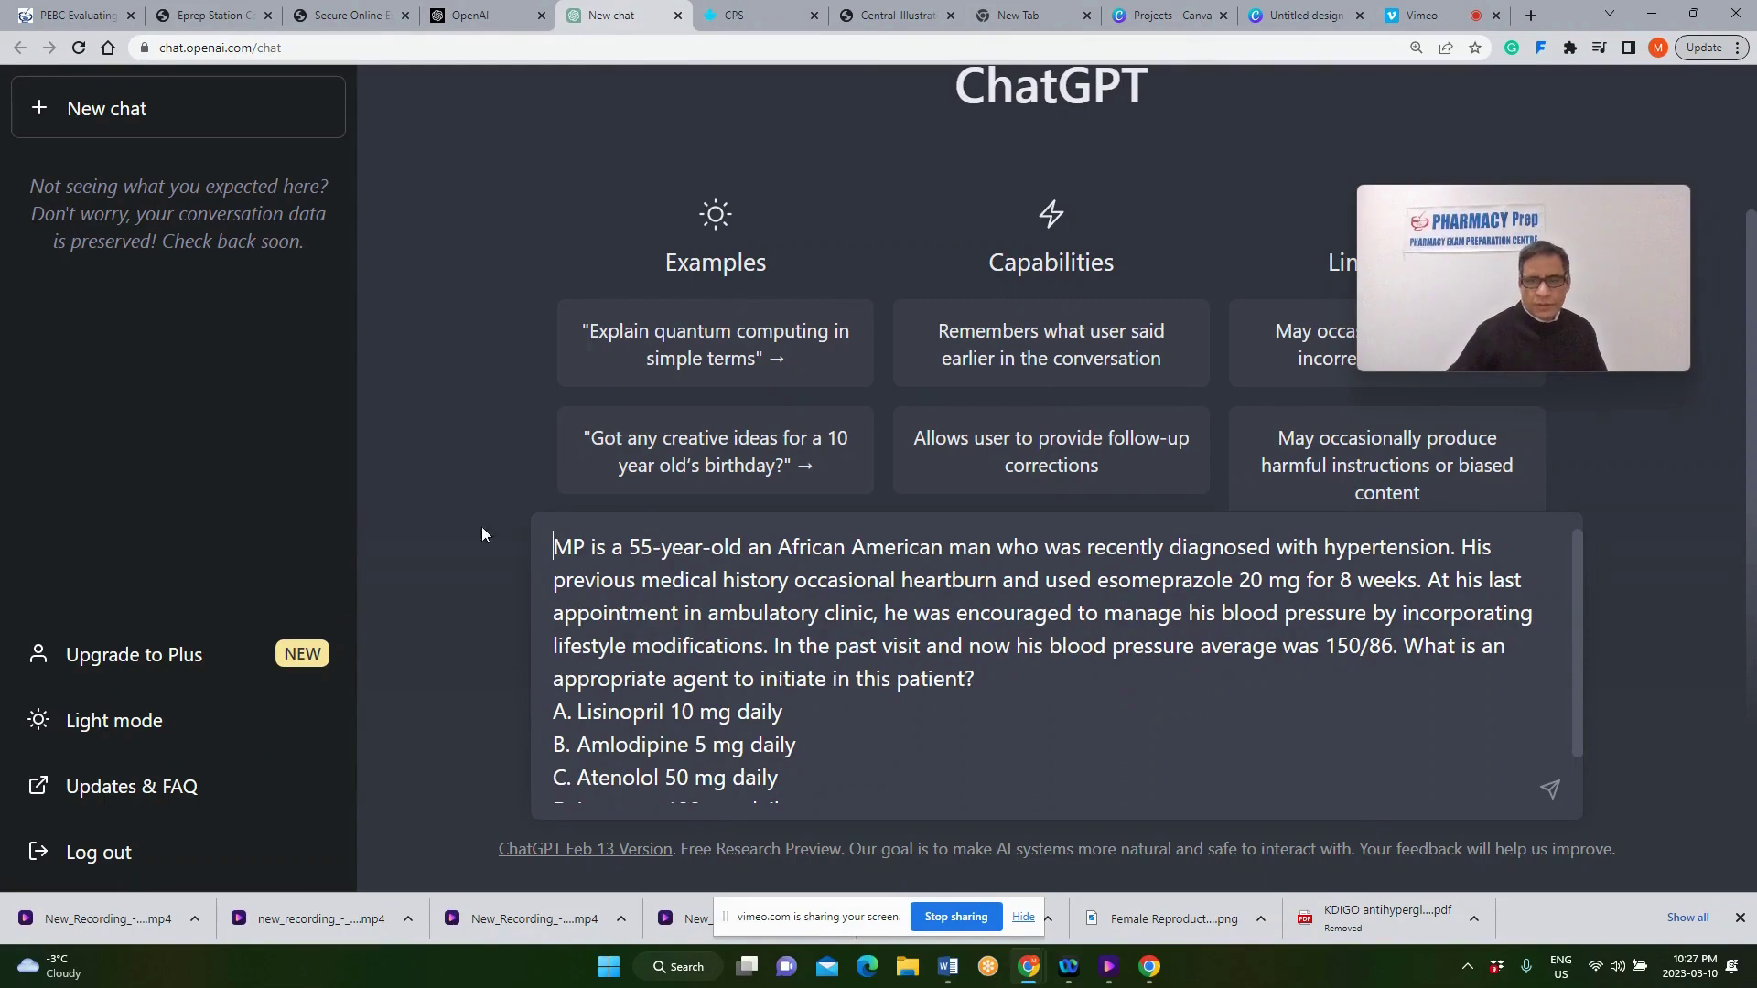
pyautogui.scroll(-1, 756, 638)
pyautogui.scroll(1, 833, 701)
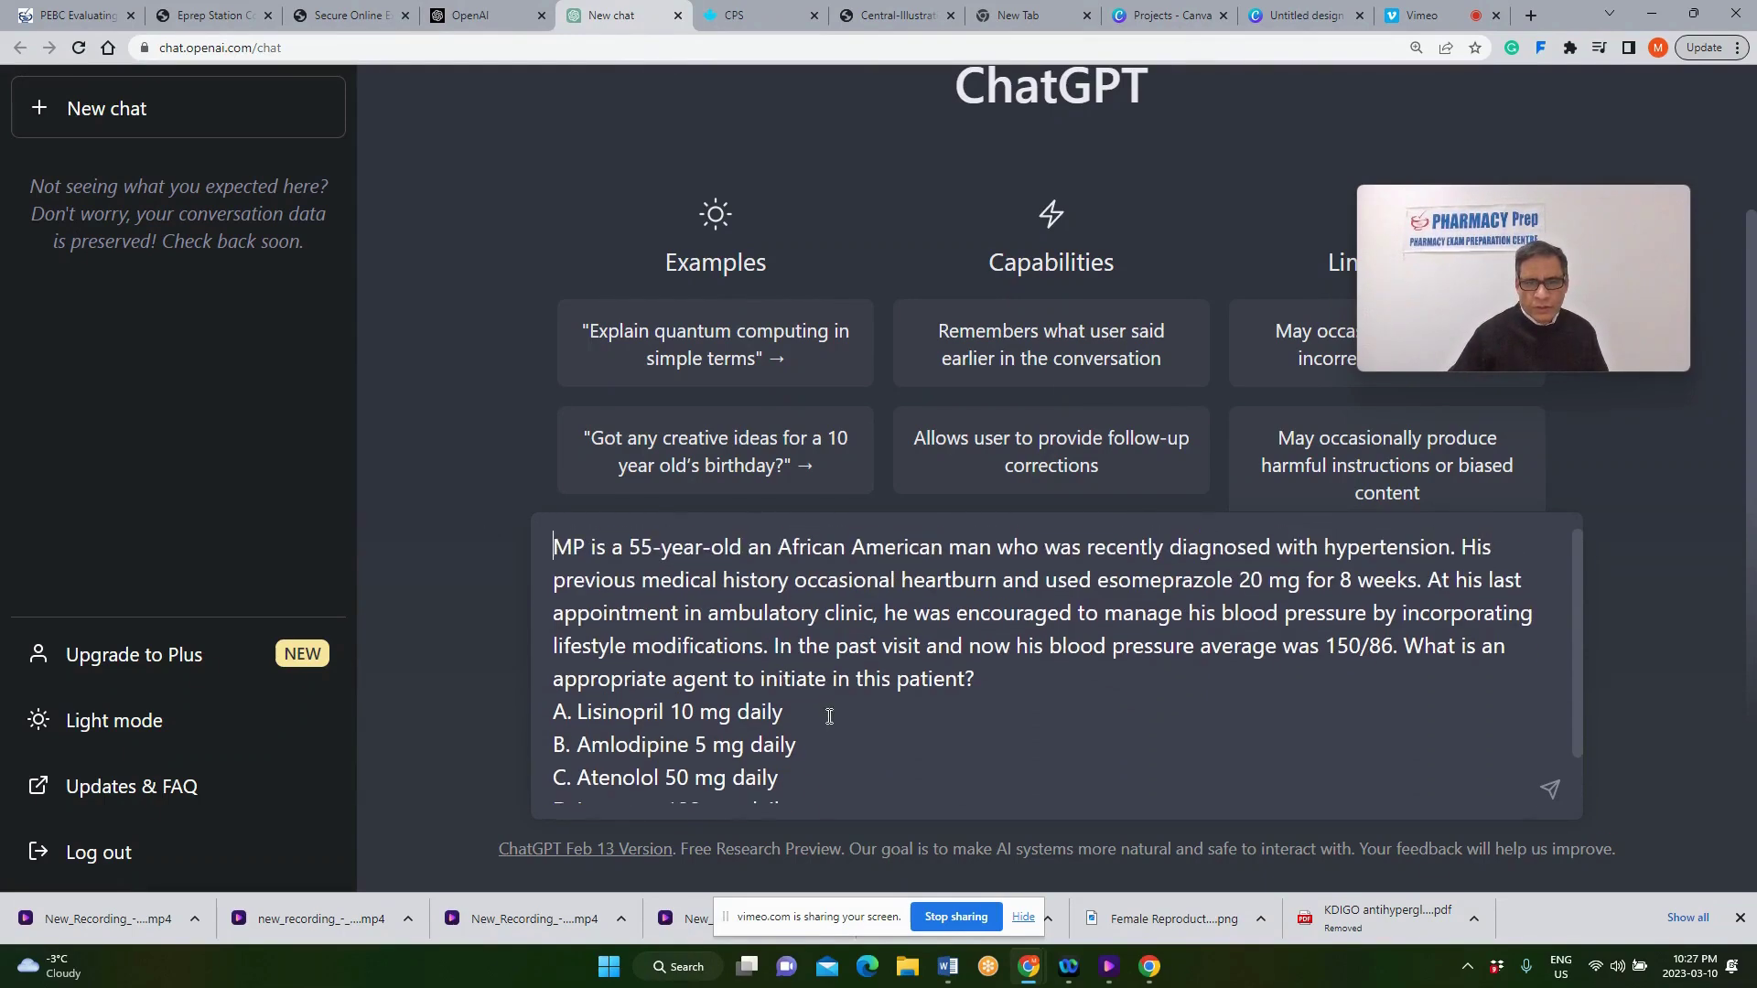
pyautogui.moveTo(827, 748); pyautogui.dragTo(527, 745)
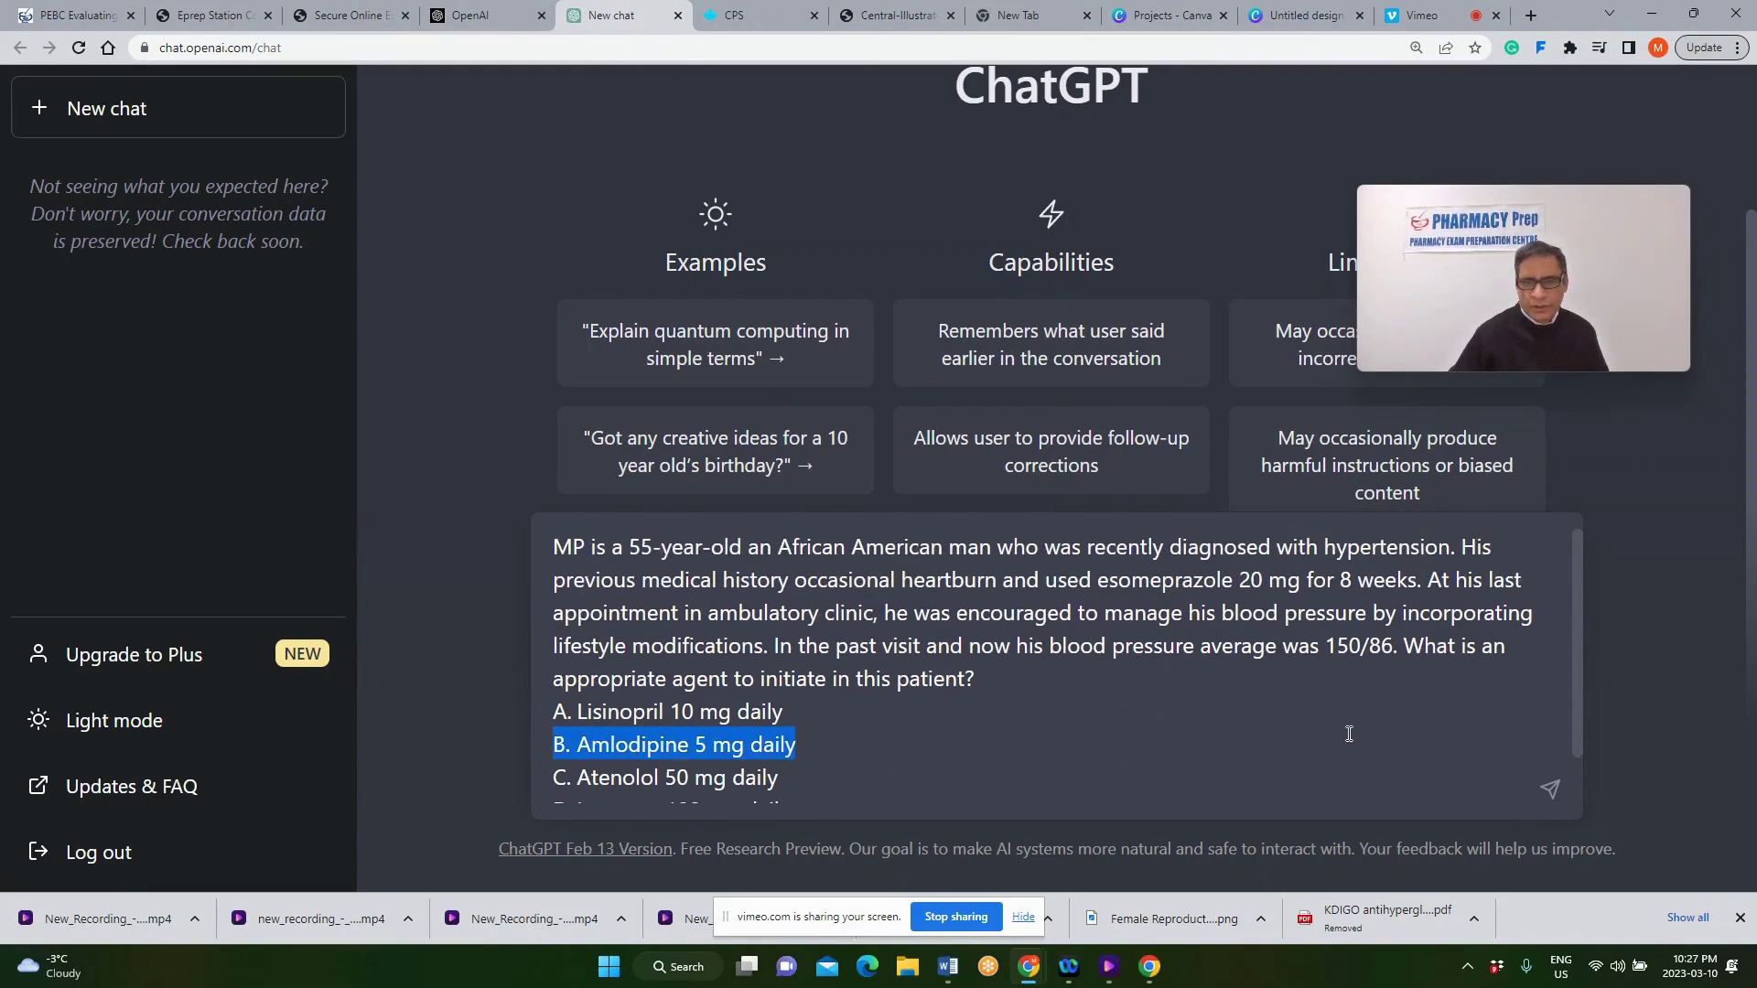
pyautogui.scroll(-1, 1337, 735)
pyautogui.click(1549, 789)
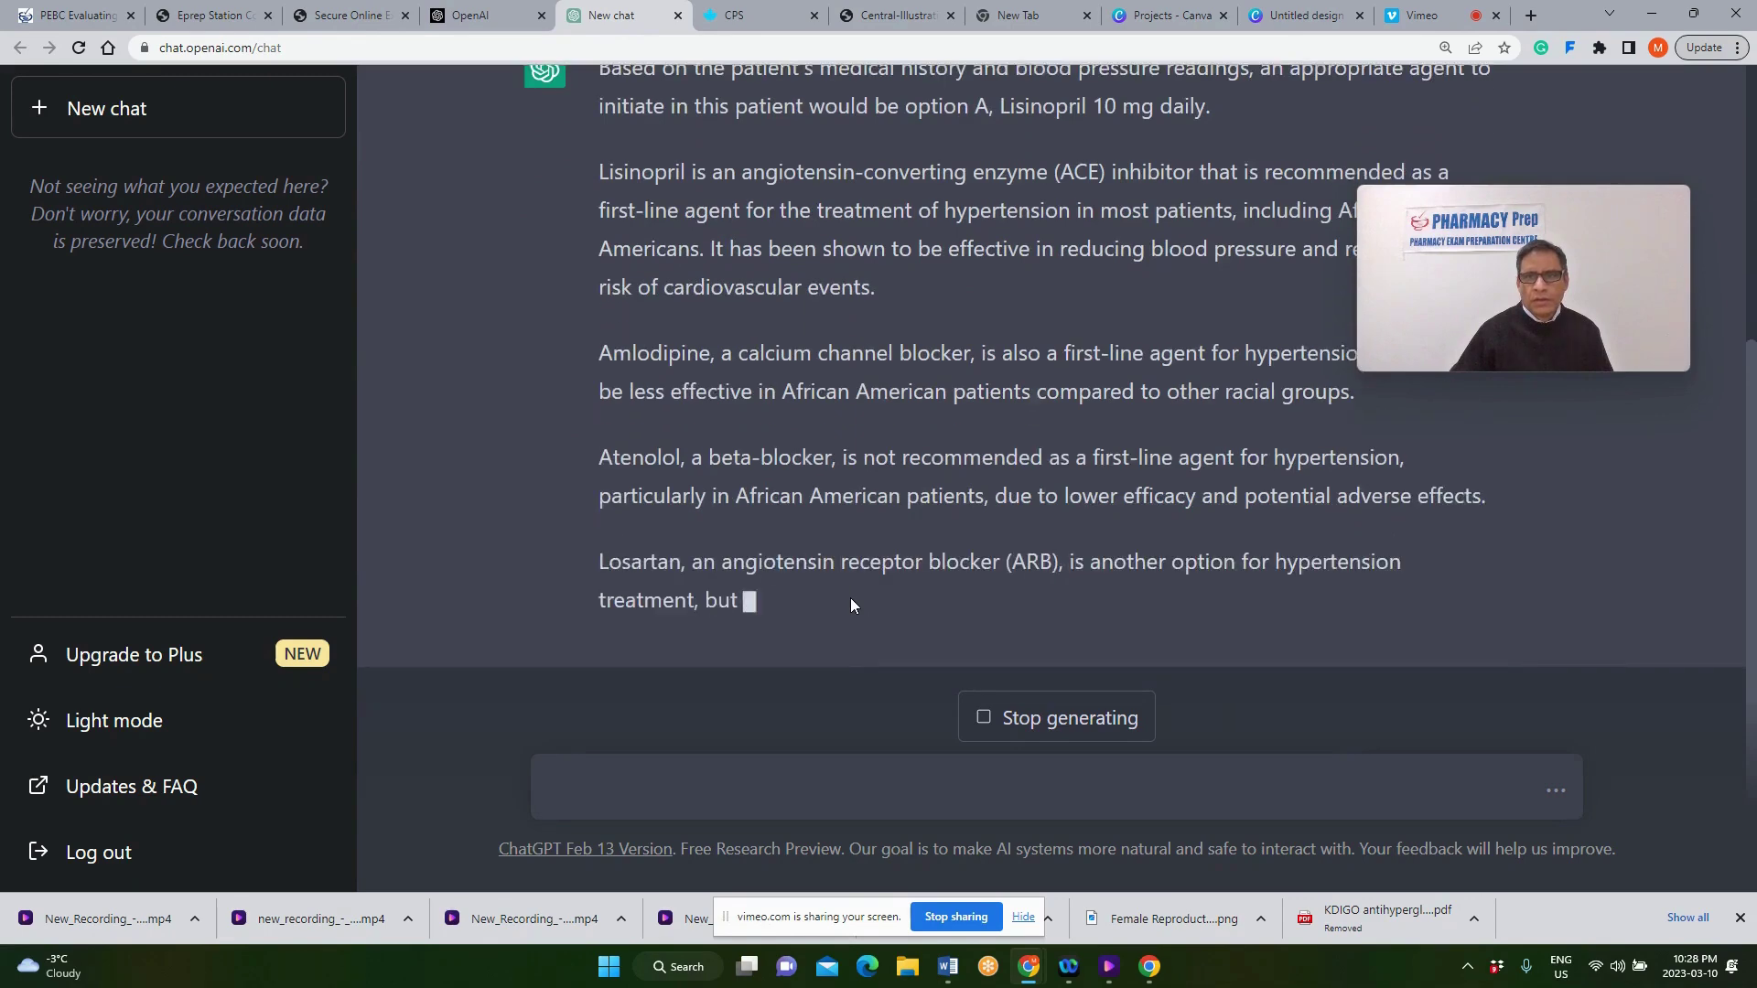
# Review the response on the initial hypertension agent, comparing its choice and reasoning with option B, Amlodipine 5 mg daily.
pyautogui.scroll(1, 773, 419)
pyautogui.scroll(3, 770, 419)
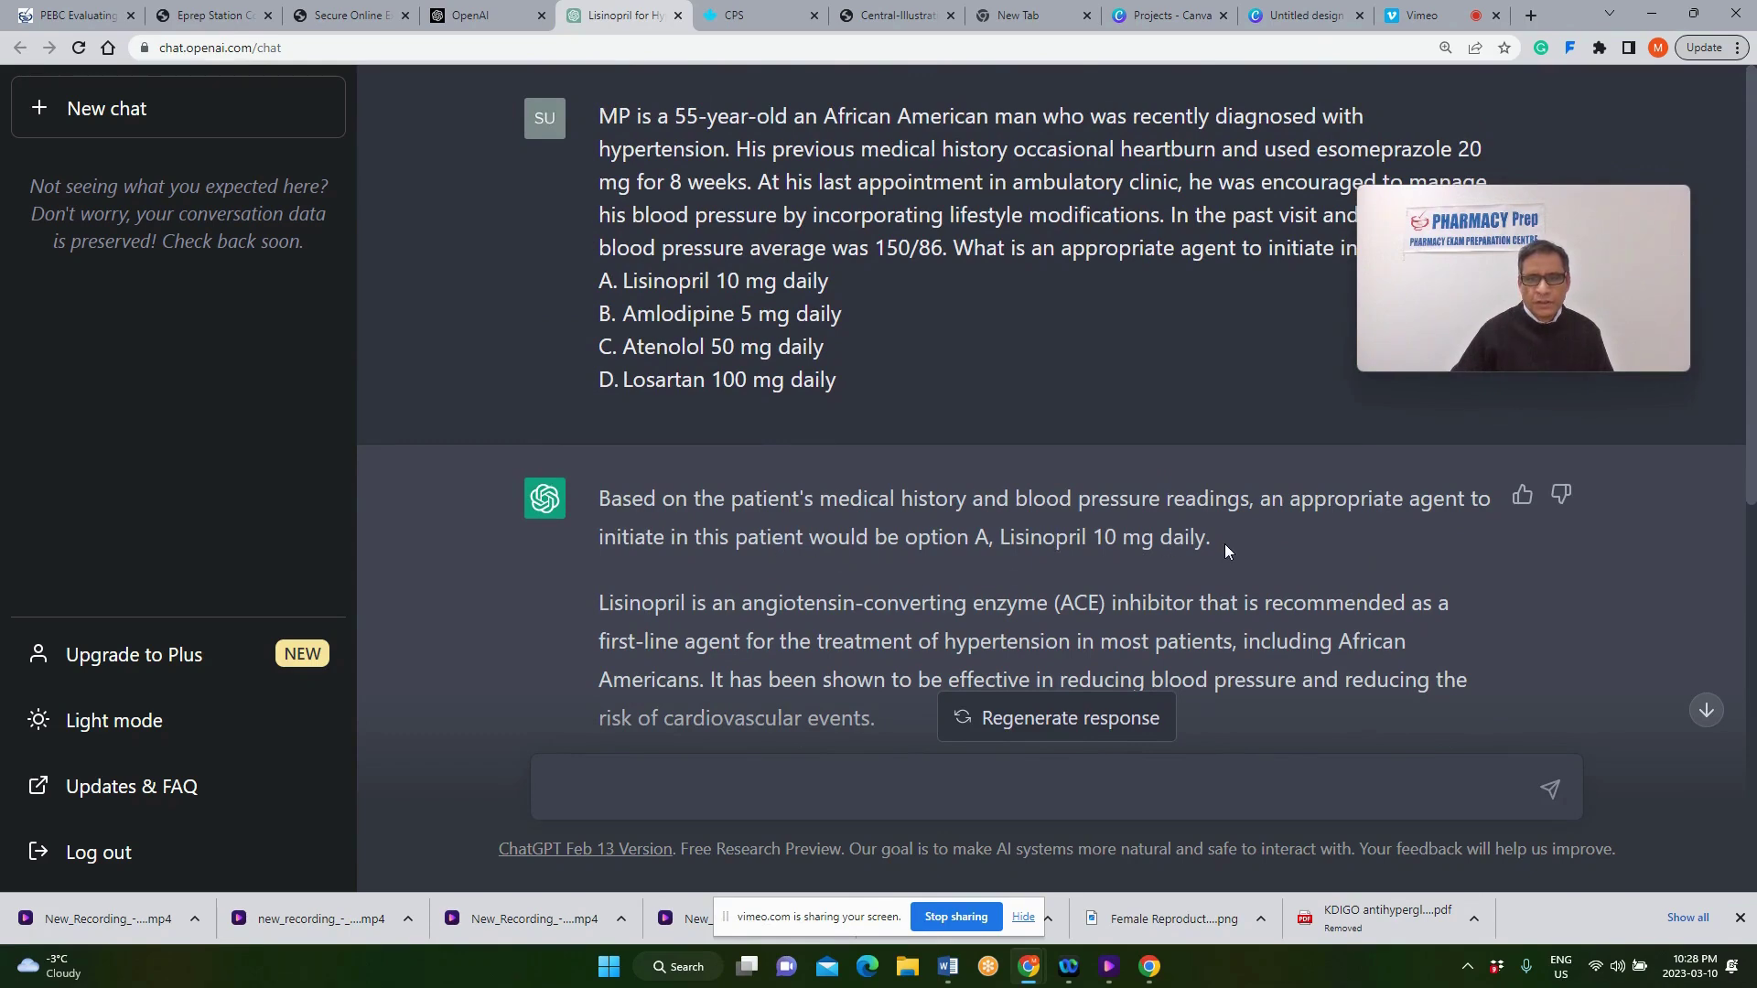
pyautogui.moveTo(1213, 540); pyautogui.dragTo(1186, 538)
pyautogui.scroll(-1, 874, 595)
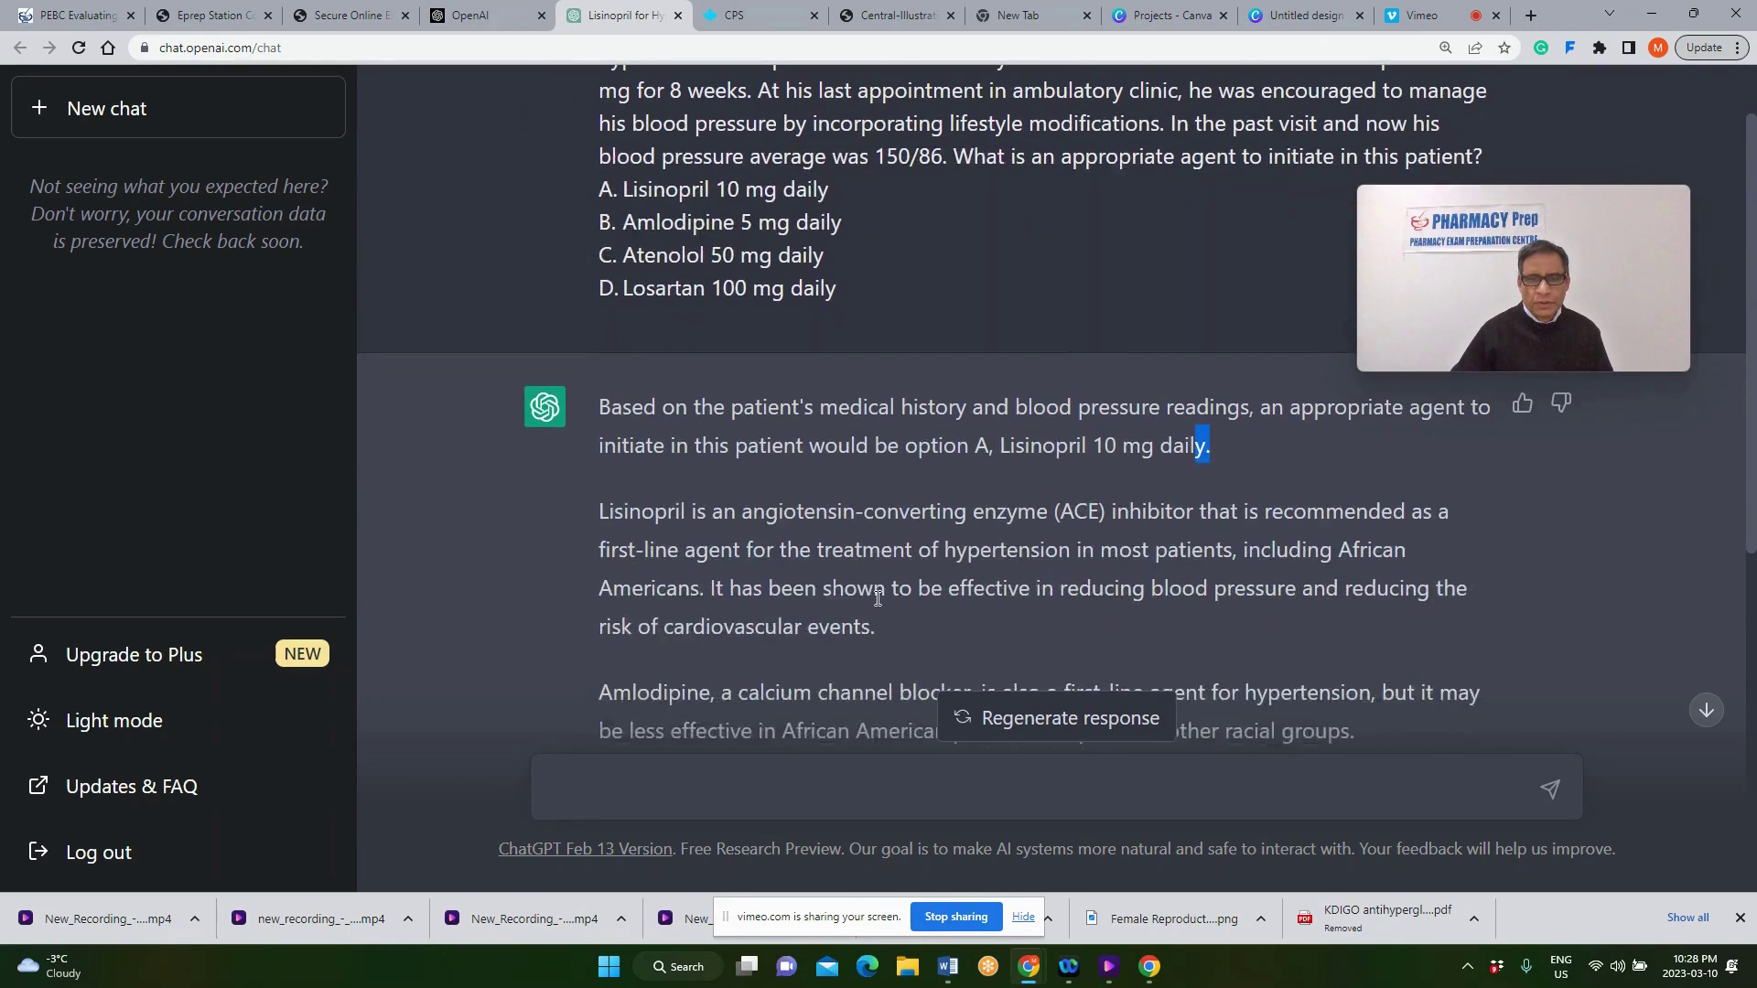
pyautogui.scroll(-1, 877, 598)
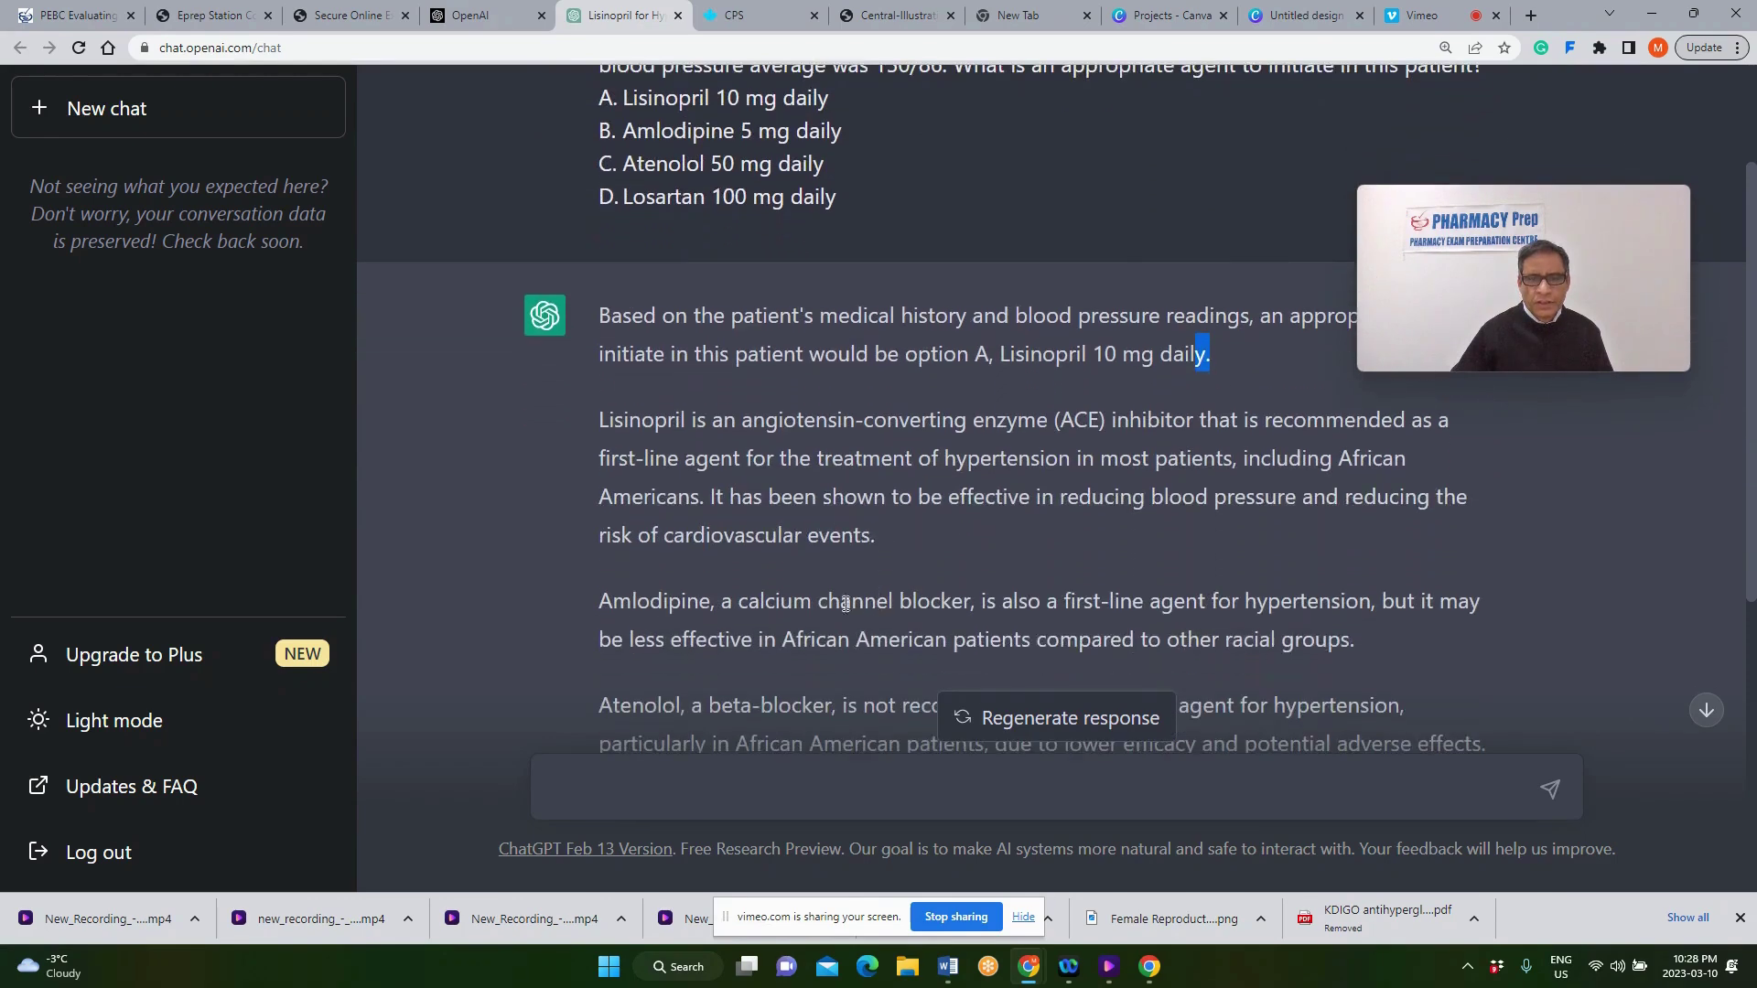
pyautogui.scroll(2, 793, 552)
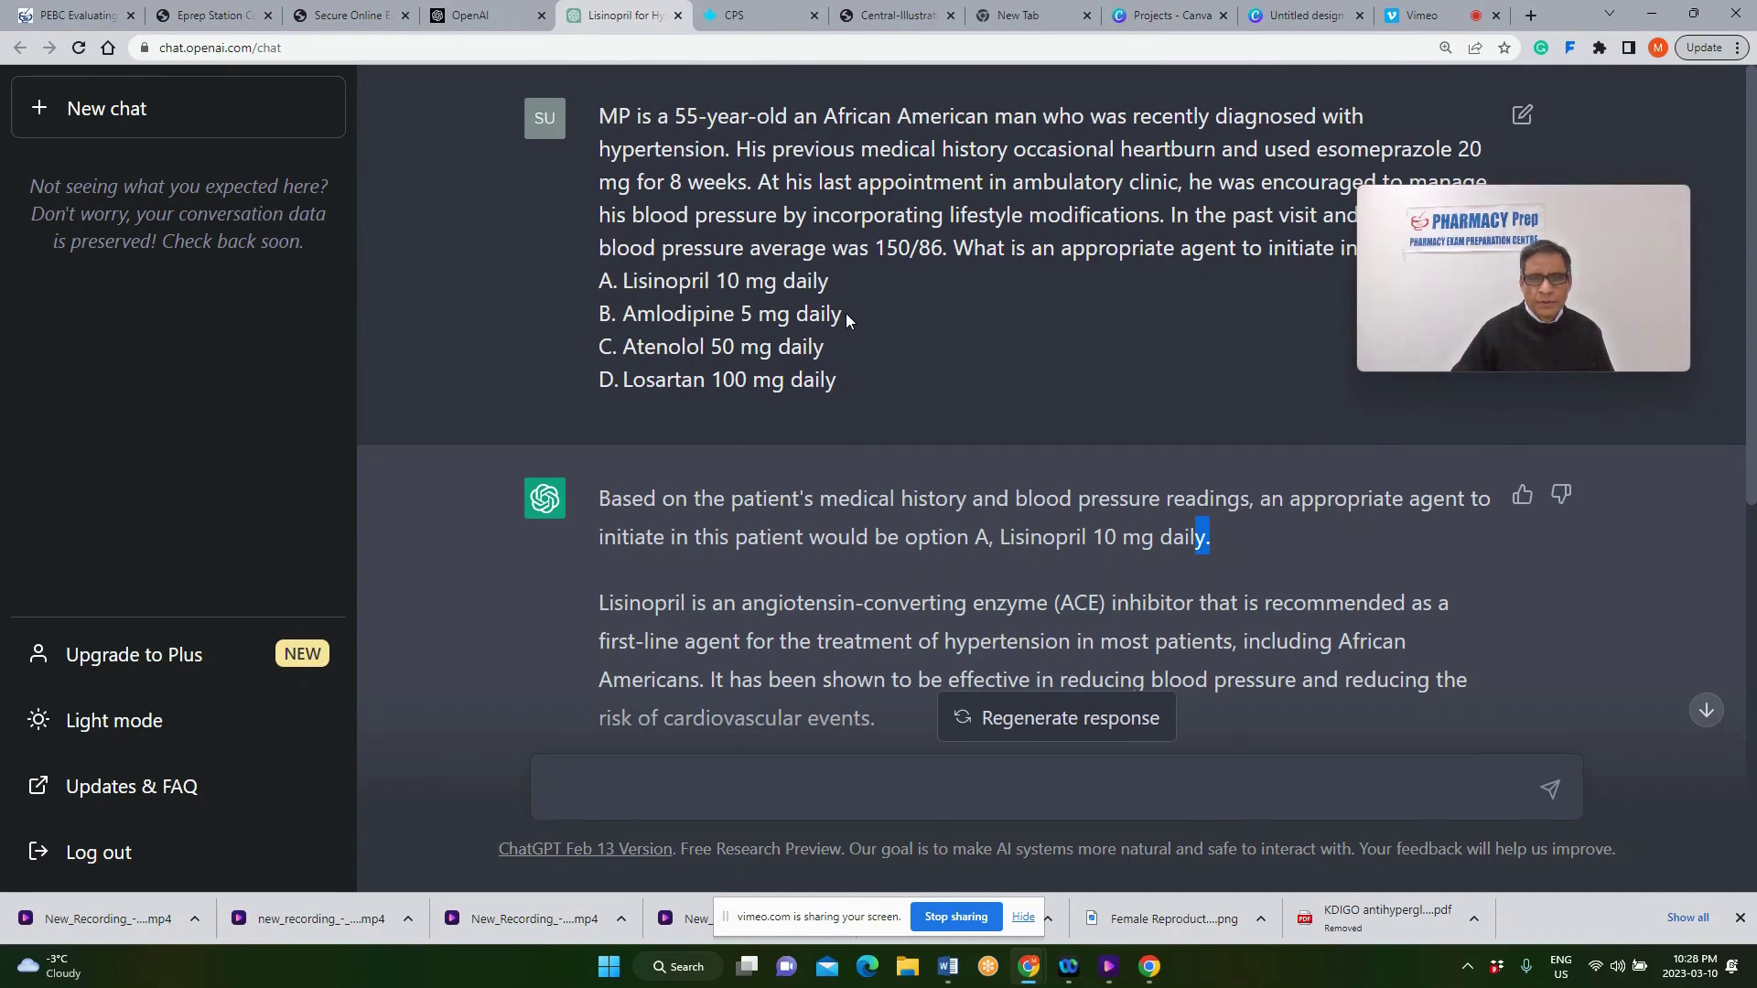
pyautogui.moveTo(846, 313); pyautogui.dragTo(596, 313)
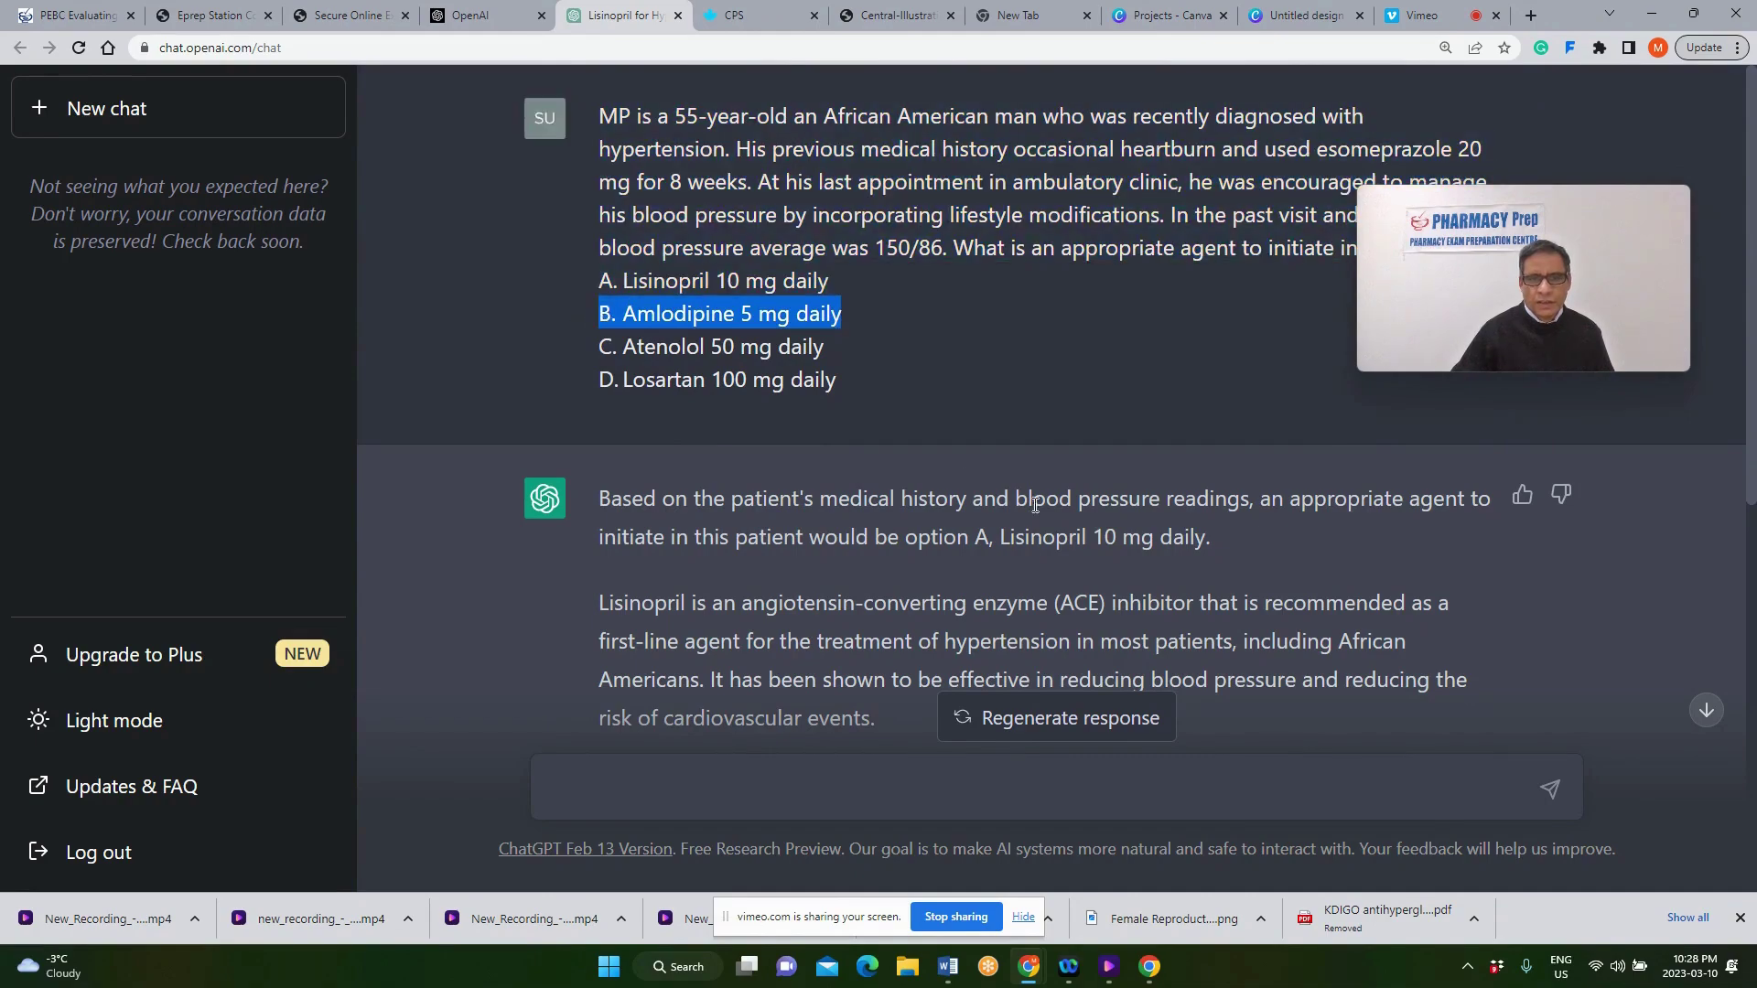
pyautogui.scroll(-9, 947, 522)
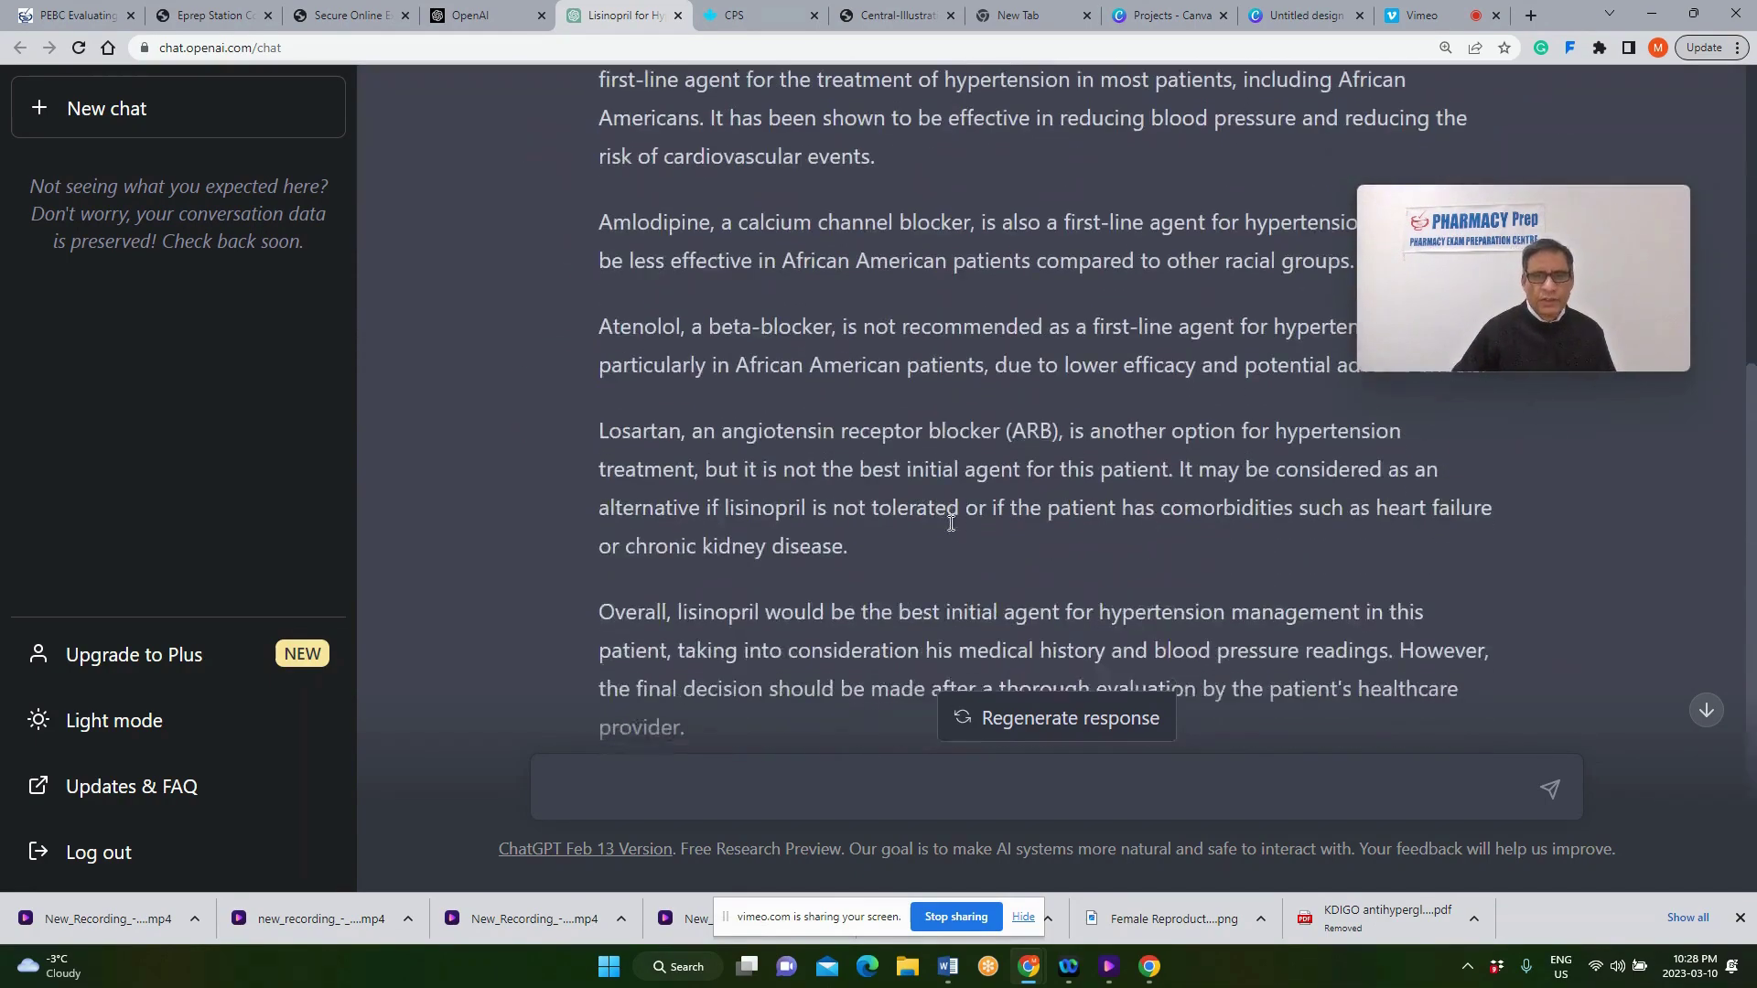
pyautogui.scroll(2, 951, 522)
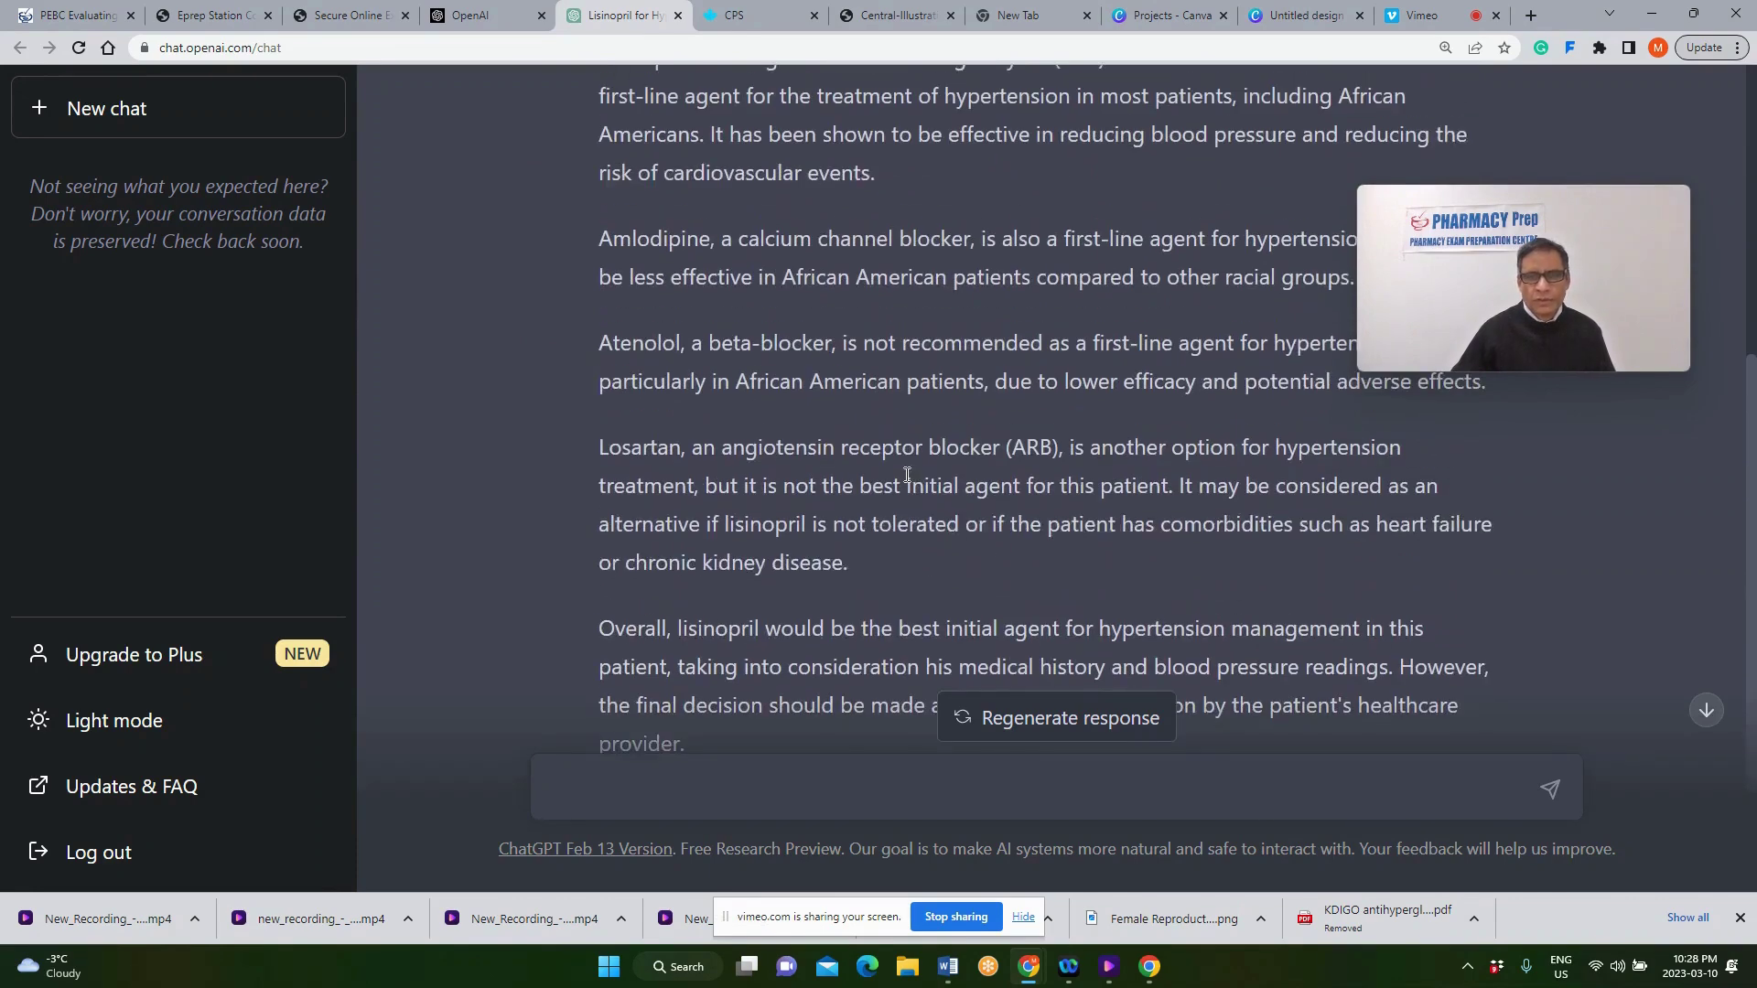
pyautogui.scroll(5, 905, 476)
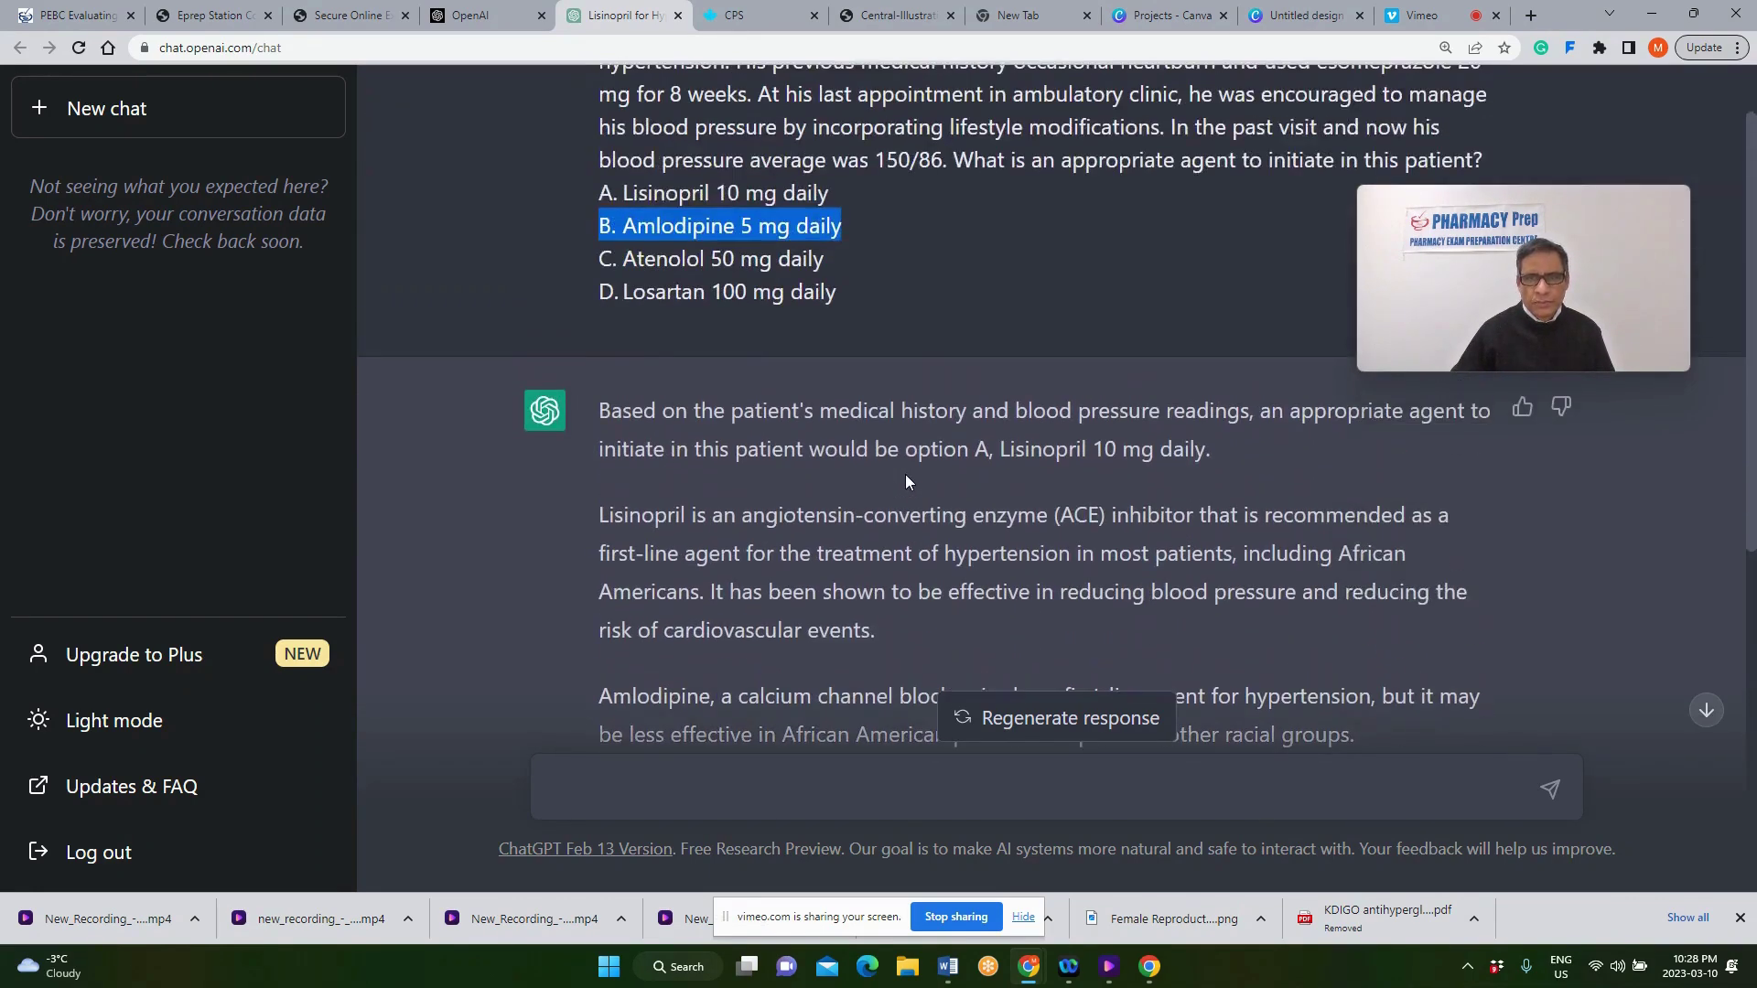
pyautogui.scroll(1, 906, 476)
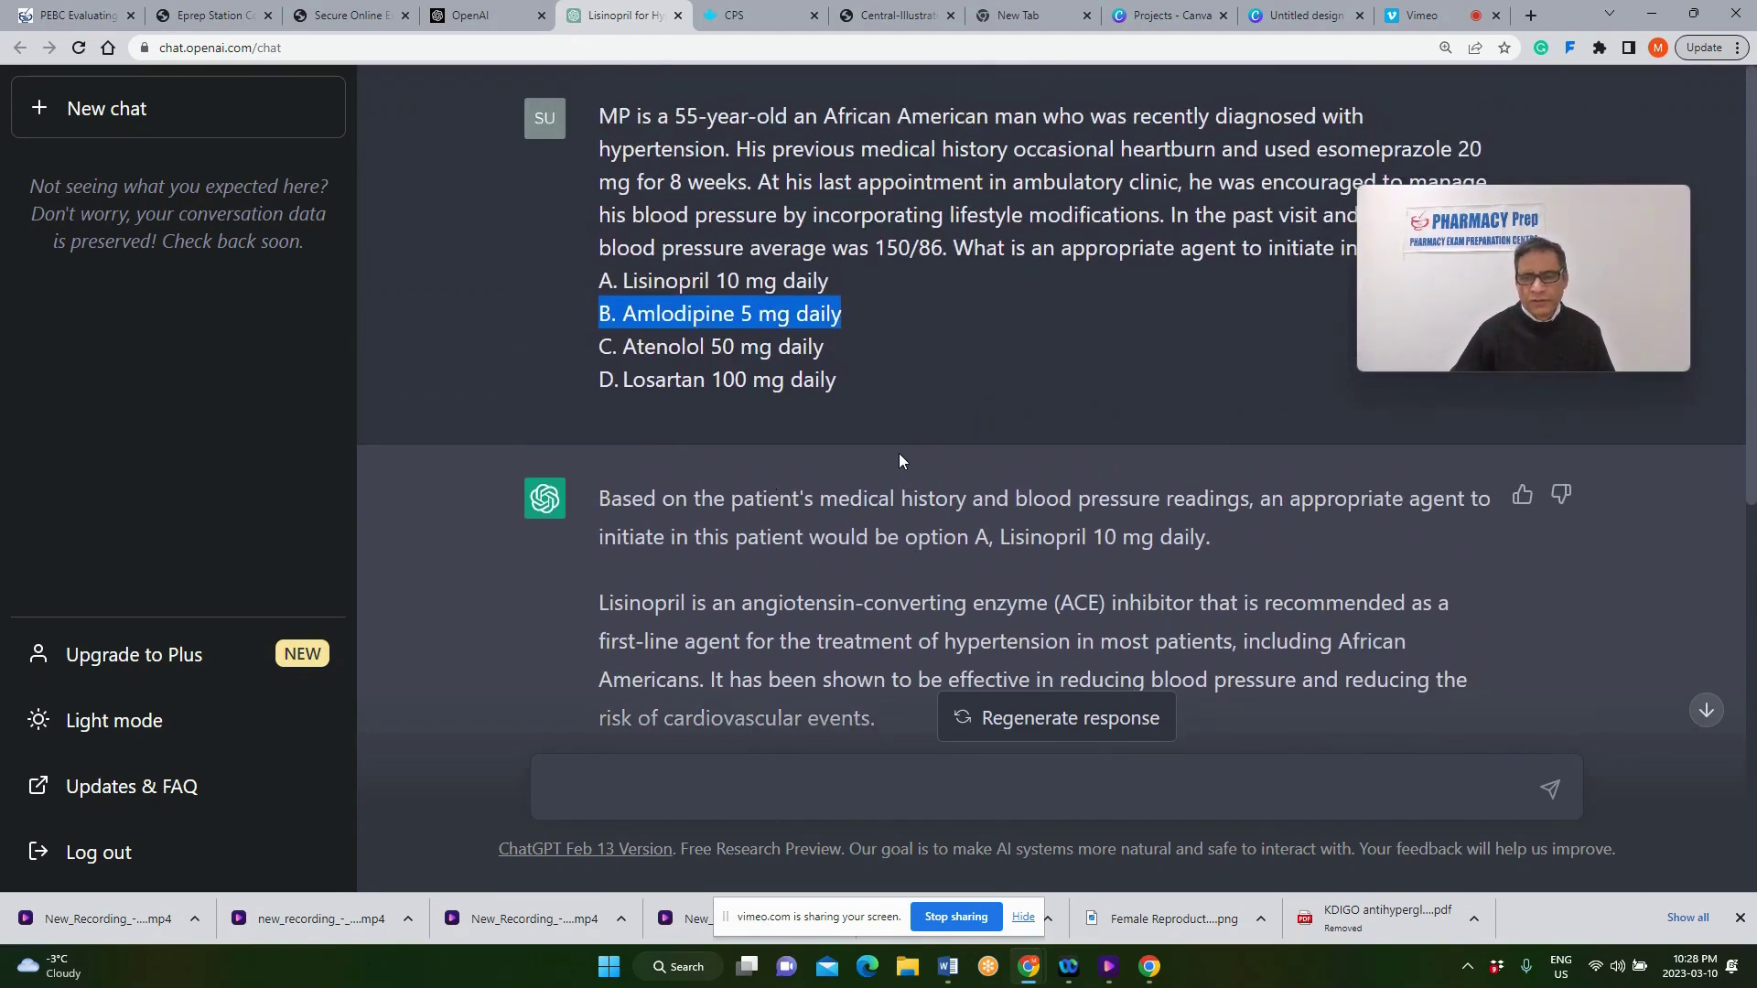
pyautogui.moveTo(1426, 250)
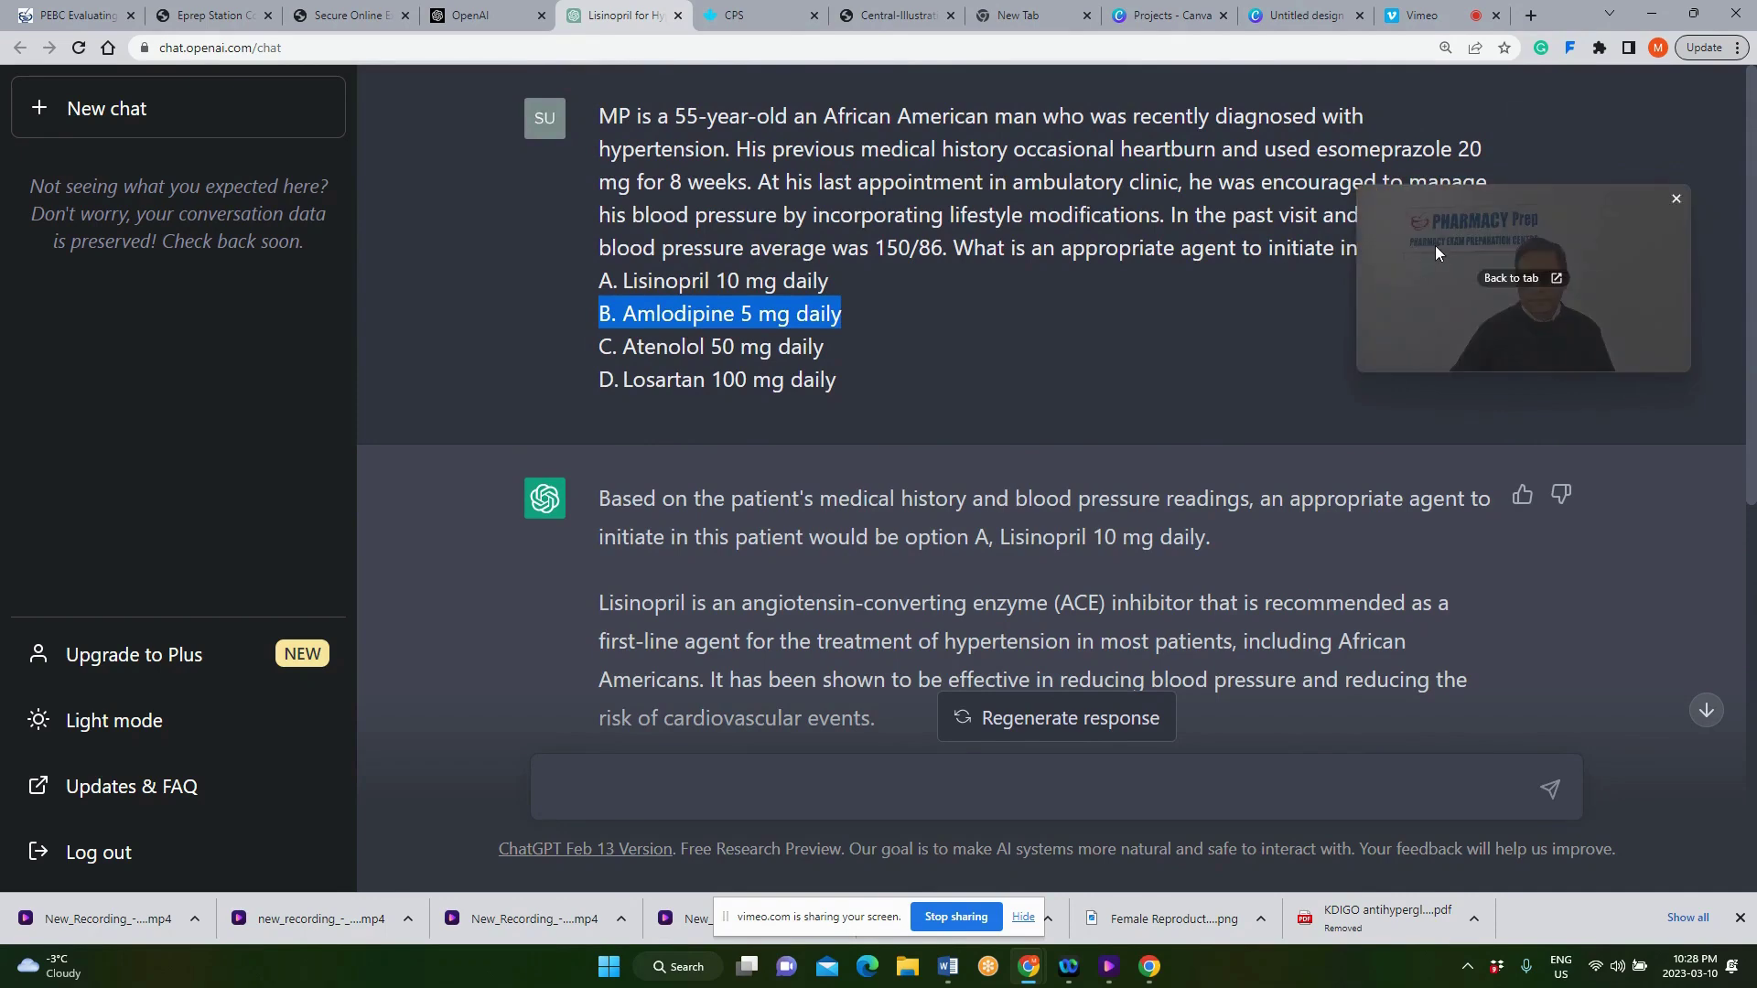
pyautogui.click(1464, 15)
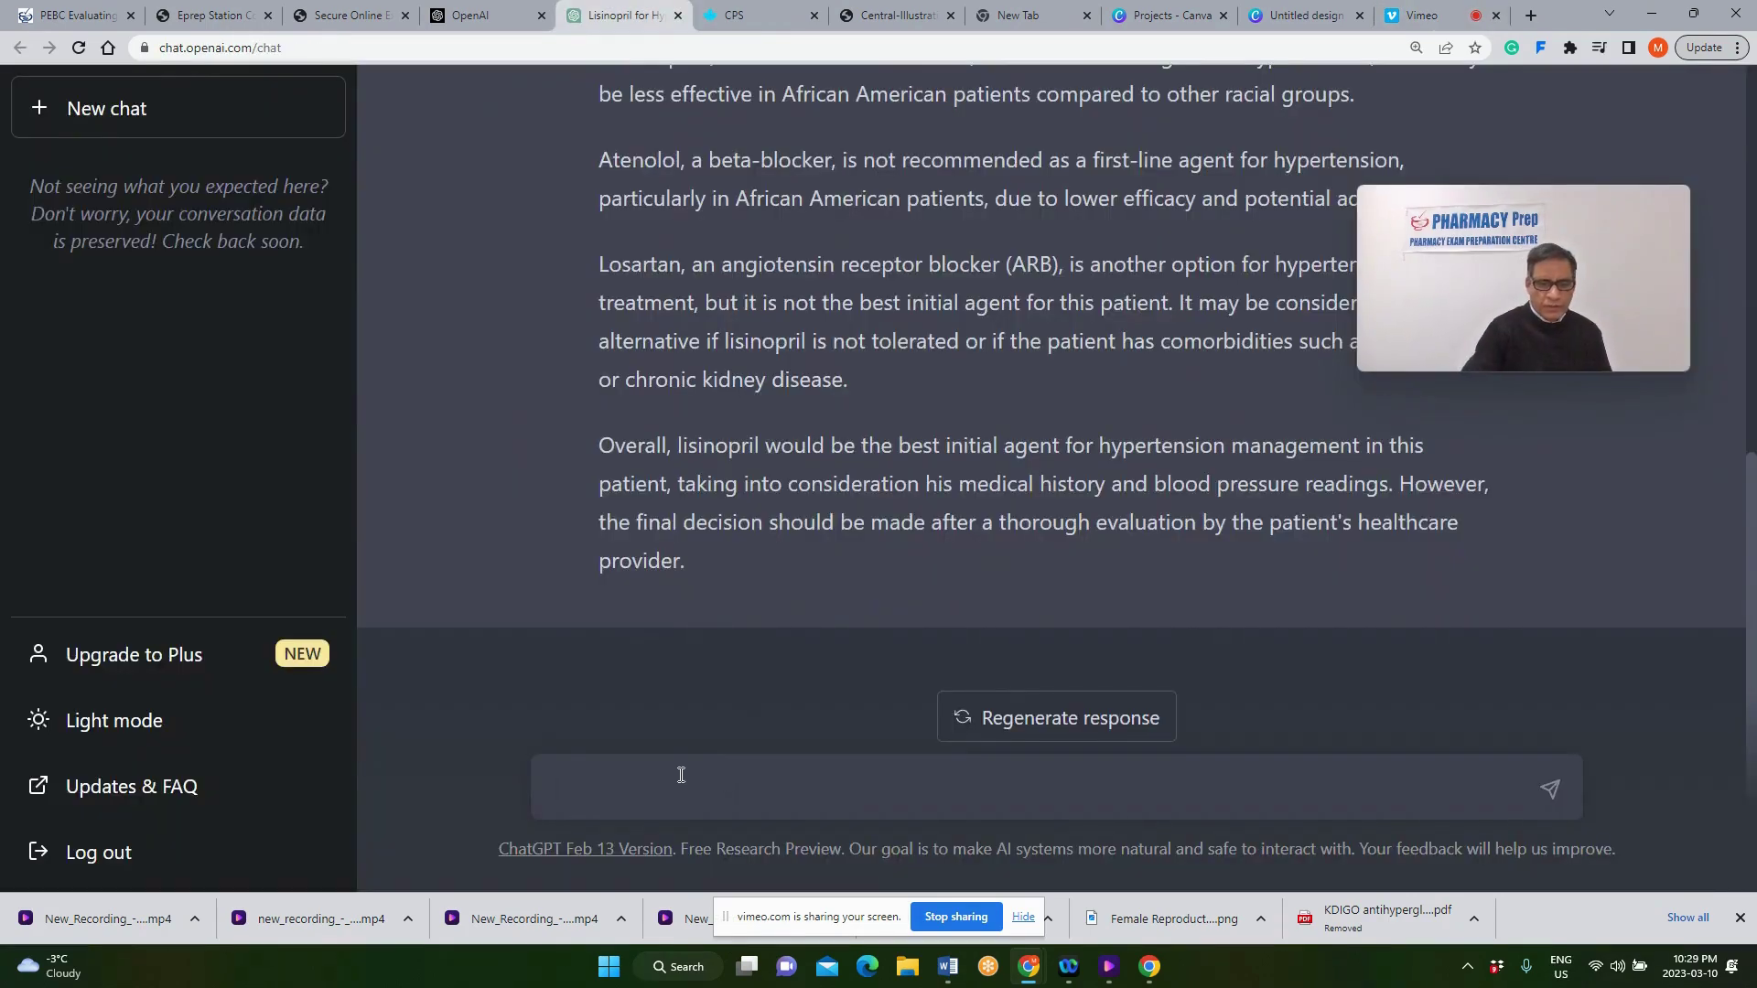
# Enter the prompt "What is the most appropriate blood pressure goal for MP?" with its four mm Hg options A to D, without a question number.
pyautogui.write('2. What is the most appropriate blood pressure goal for MP? A) < 140/80 mm Hg B) < 130/80 mm Hg C) < 120/80 mm Hg D) < 150/90 mm Hg')
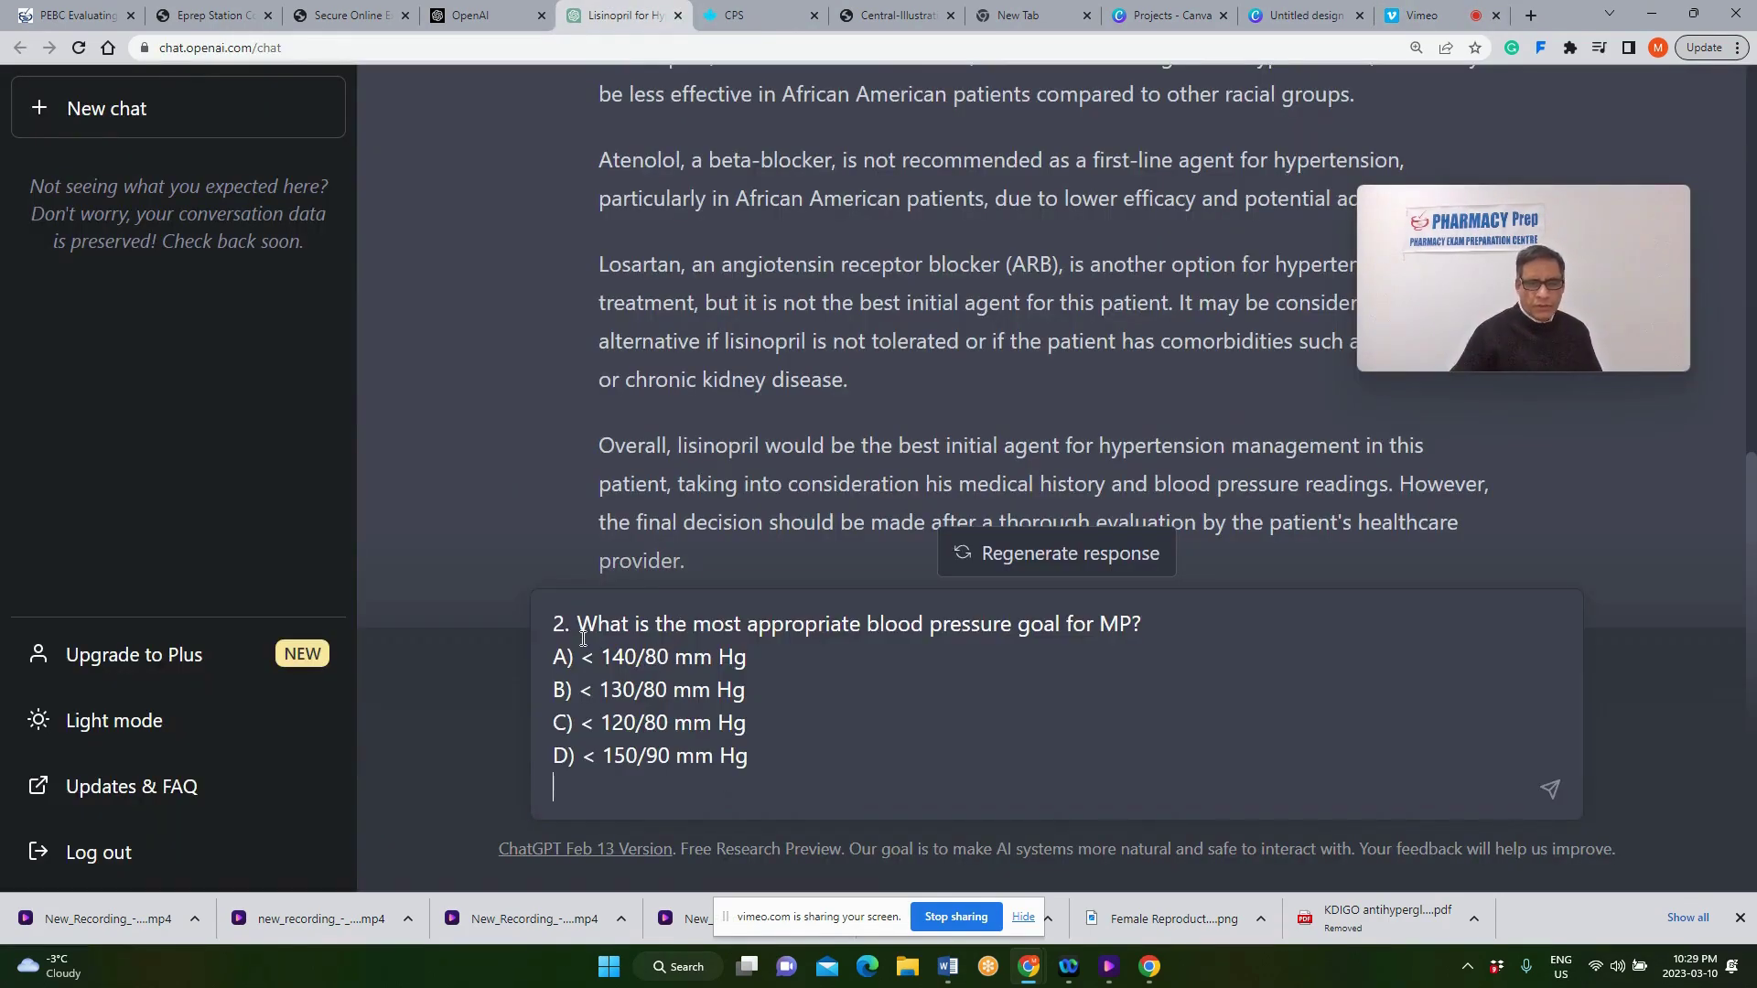
pyautogui.moveTo(580, 631); pyautogui.dragTo(537, 633)
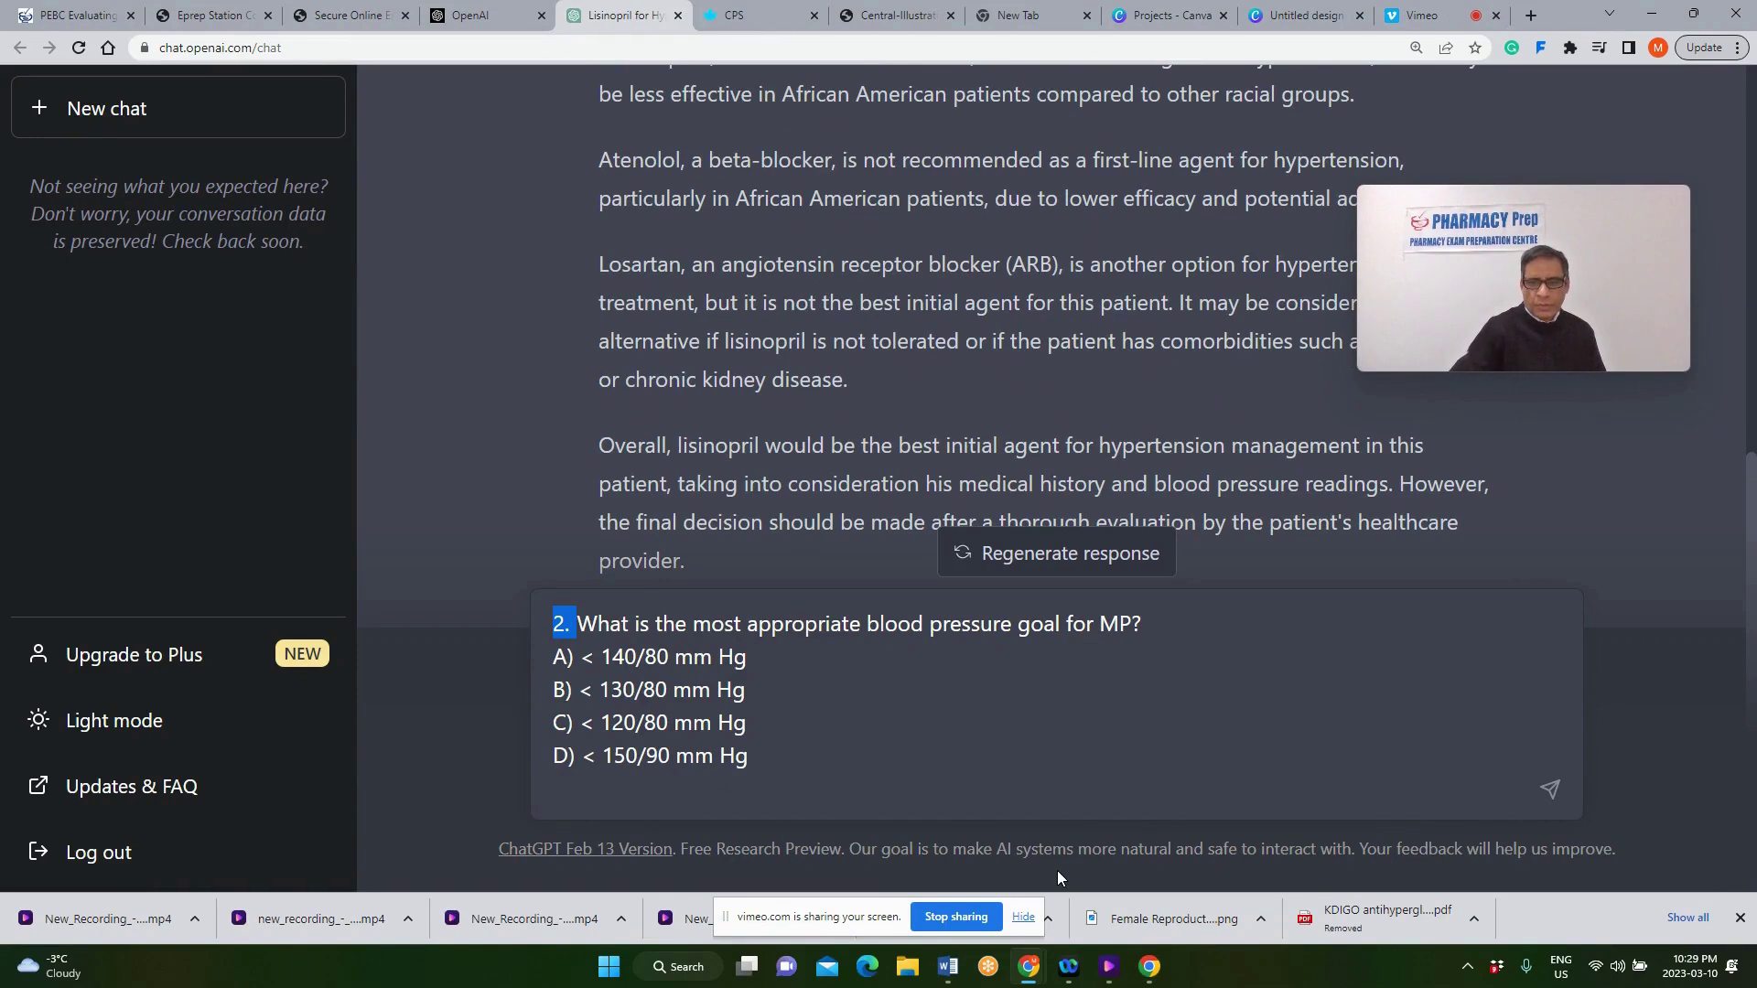
pyautogui.press('BackSpace')
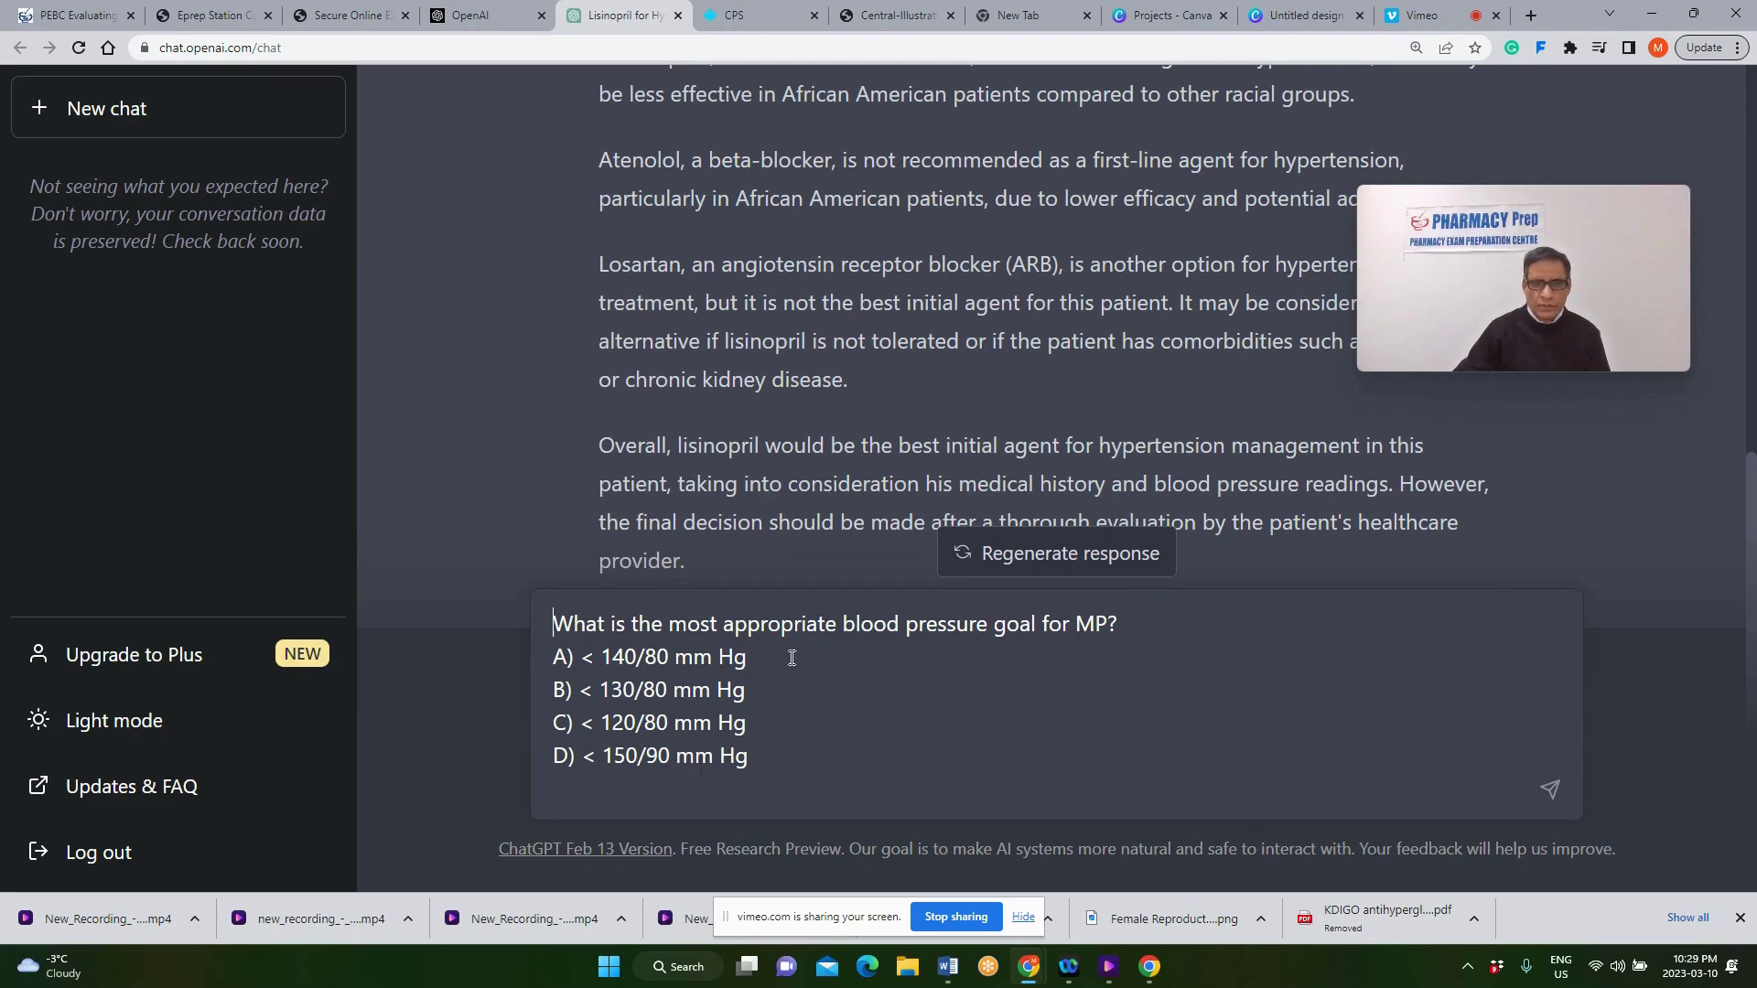
# Change option A of the blood pressure question to < 140/90 mm Hg and submit the prompt.
pyautogui.click(658, 657)
pyautogui.press('BackSpace')
pyautogui.write('9')
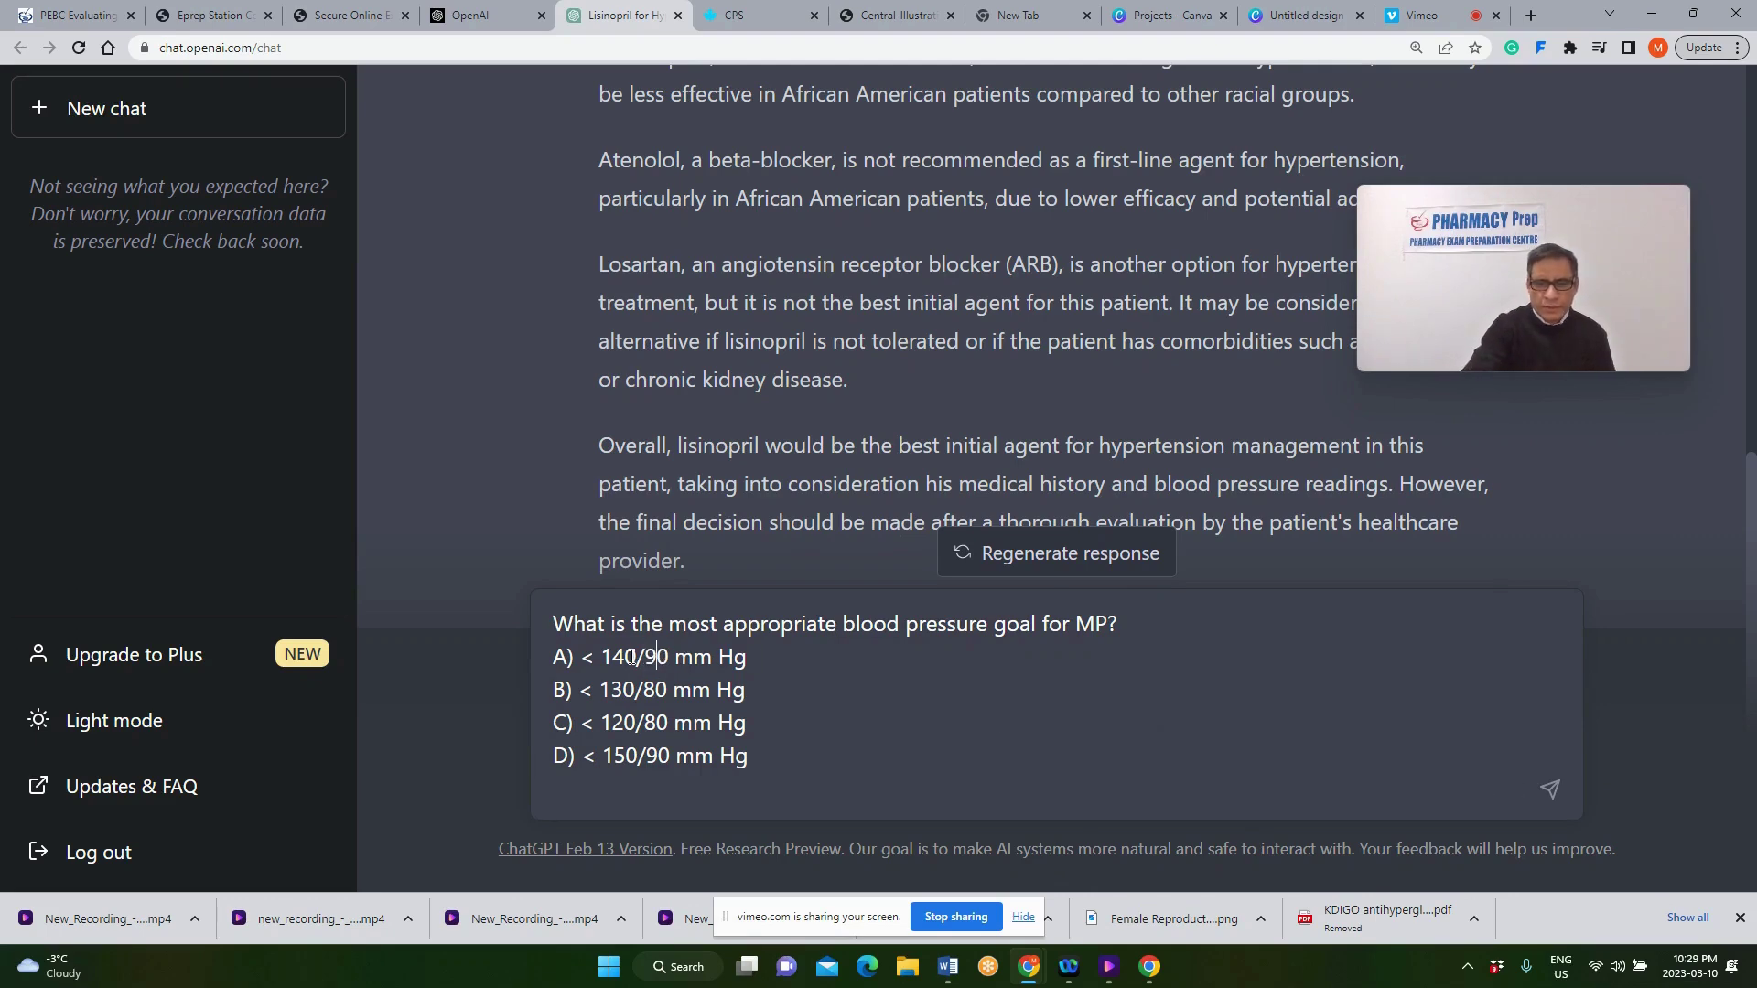
pyautogui.moveTo(766, 657); pyautogui.dragTo(500, 658)
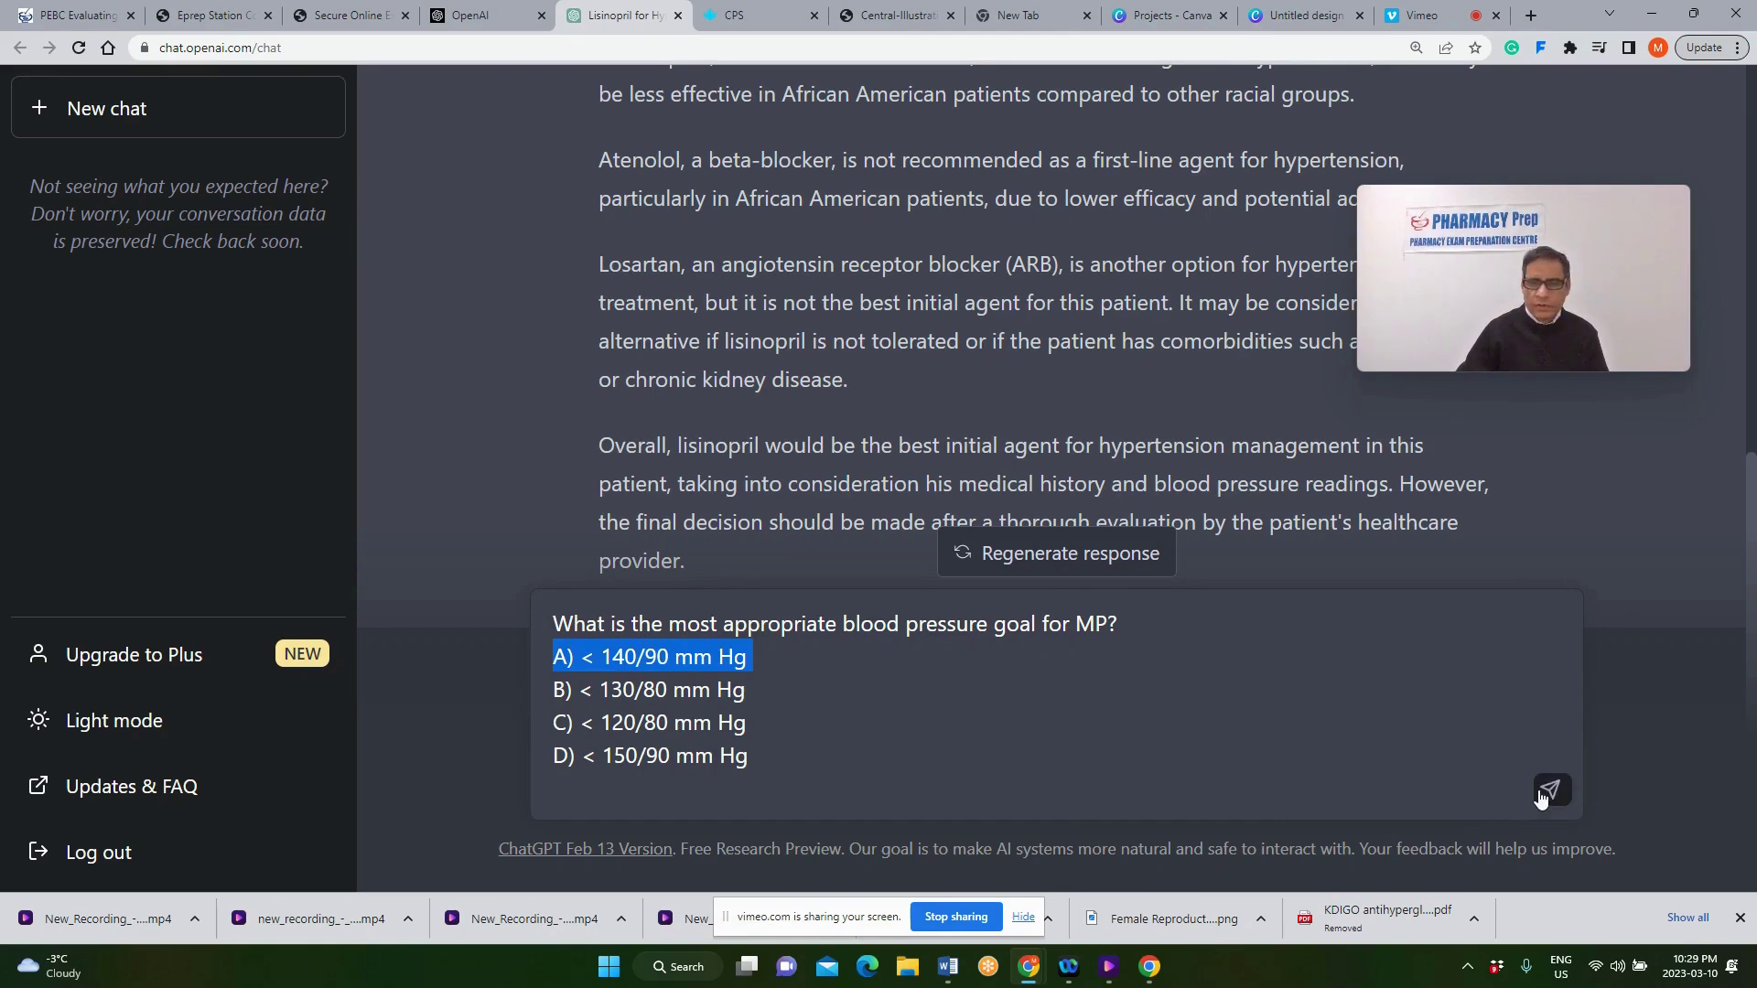
pyautogui.click(1278, 721)
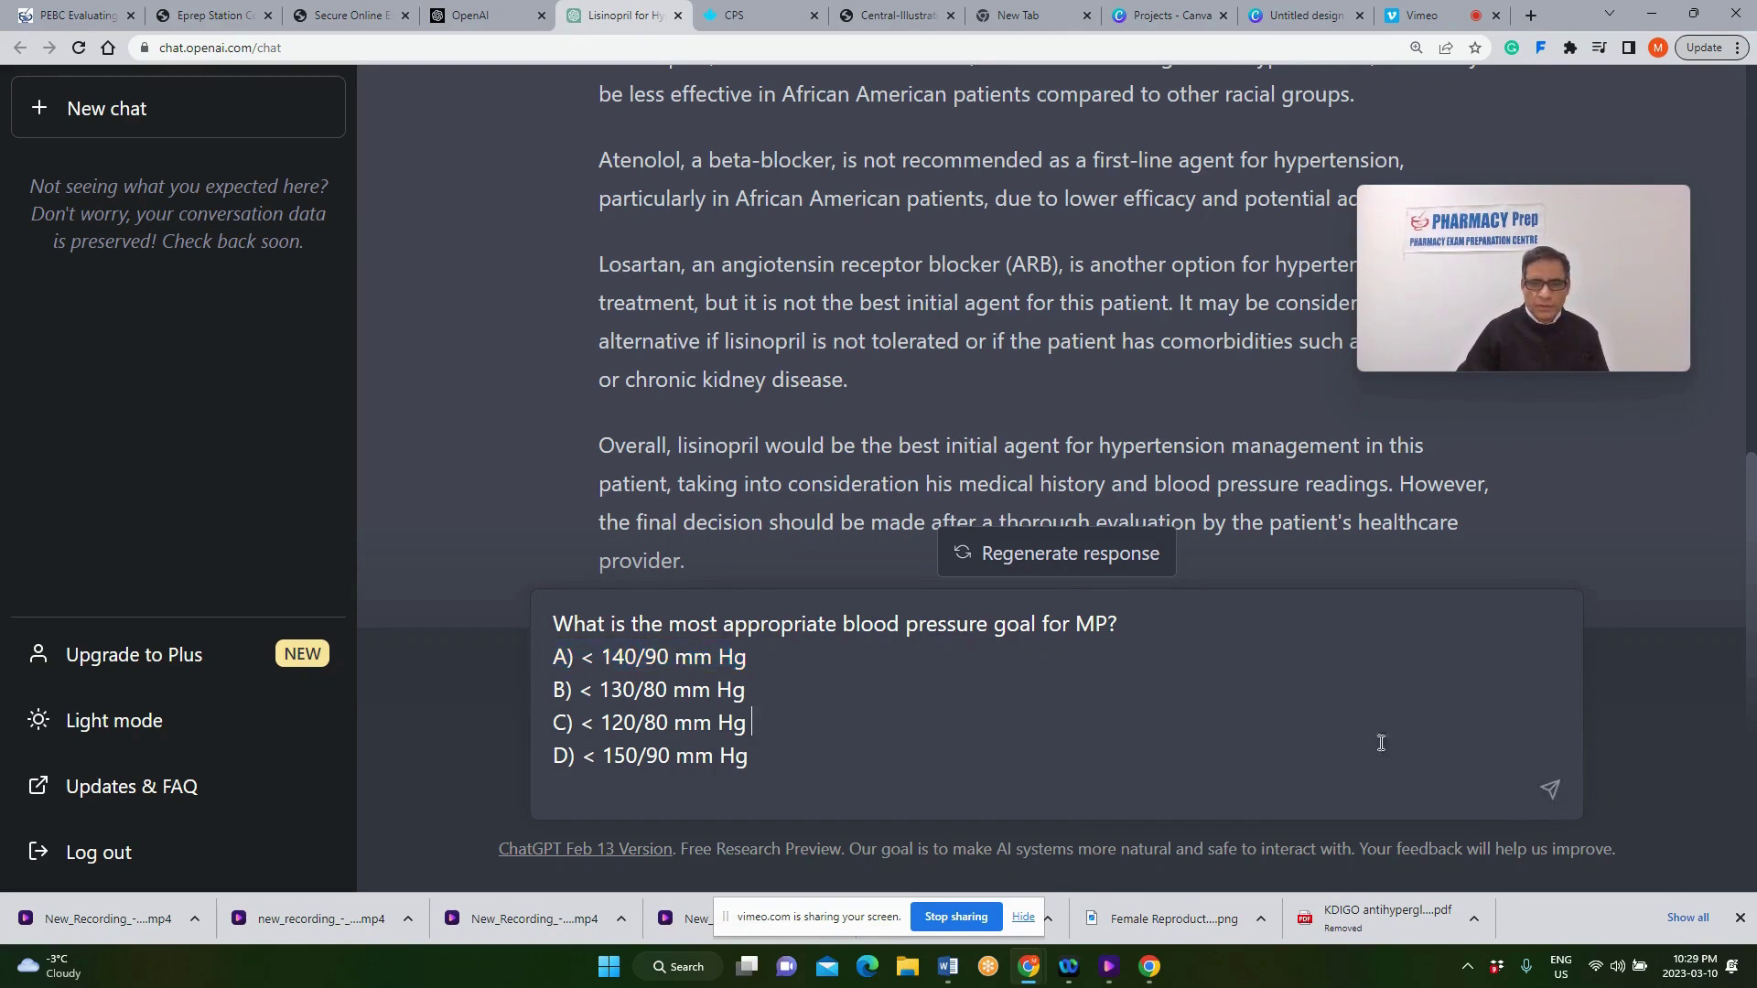
pyautogui.click(1546, 789)
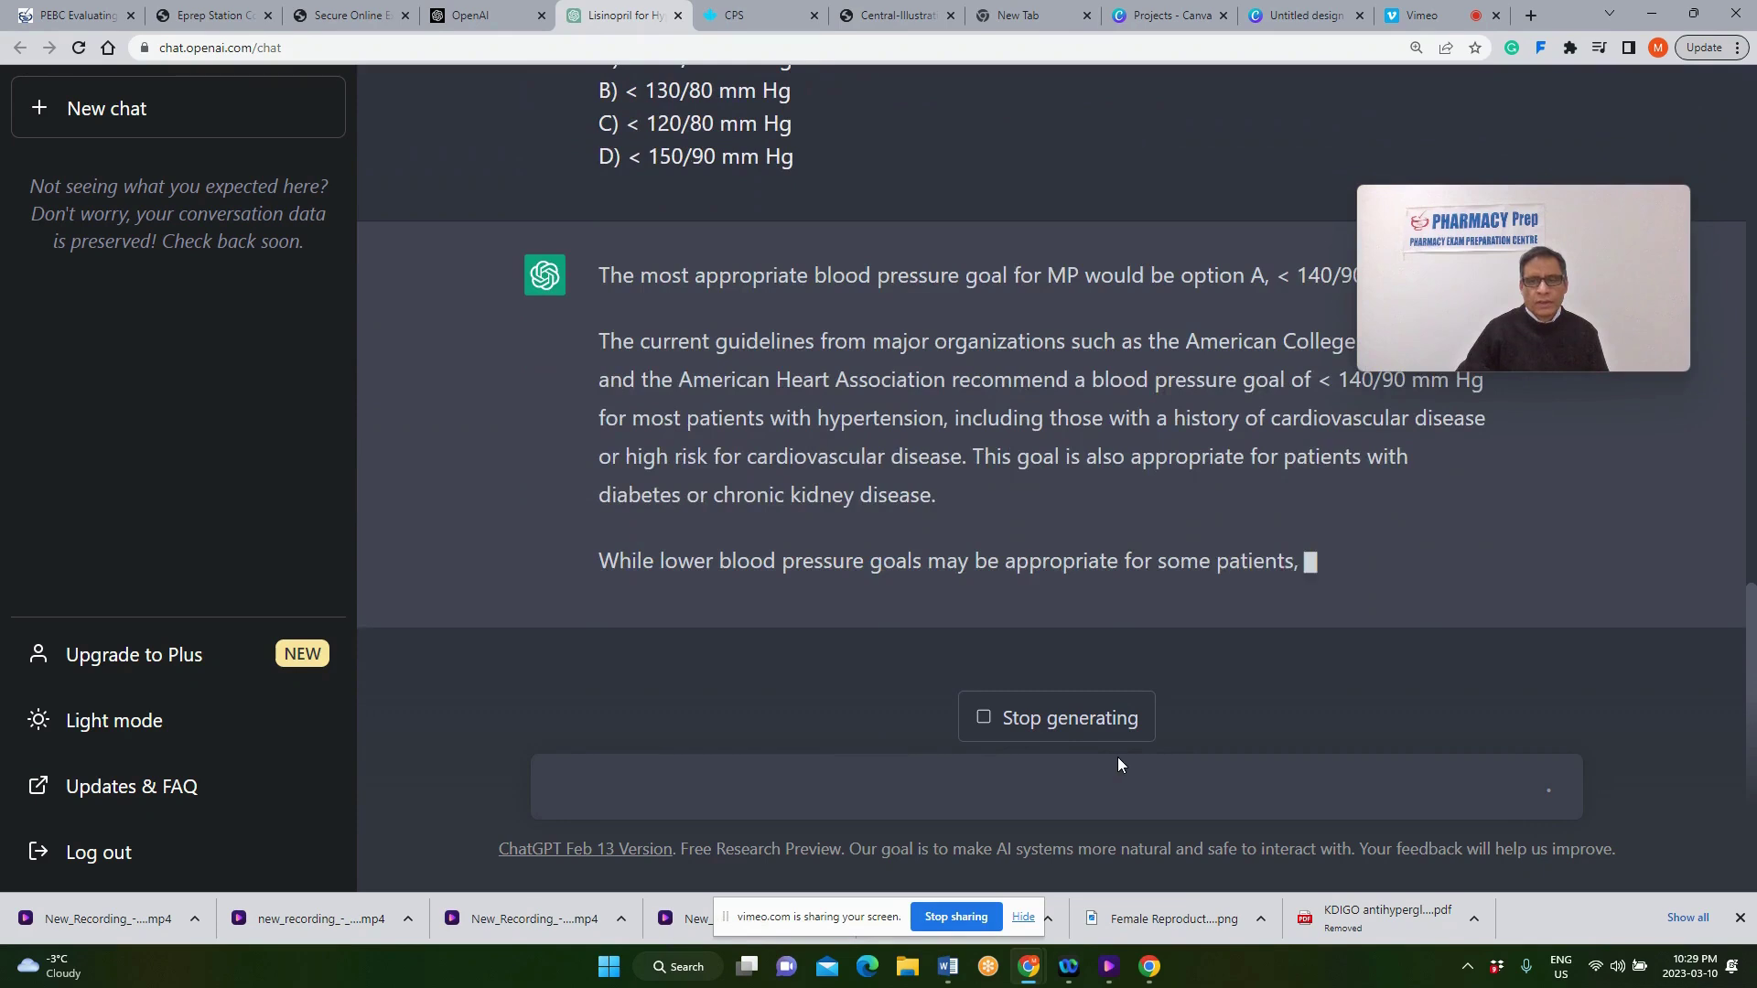
# Review the response on MP's blood pressure goal, highlighting the recommended target and reading the reasoning for each option.
pyautogui.moveTo(1519, 203); pyautogui.dragTo(1629, 305)
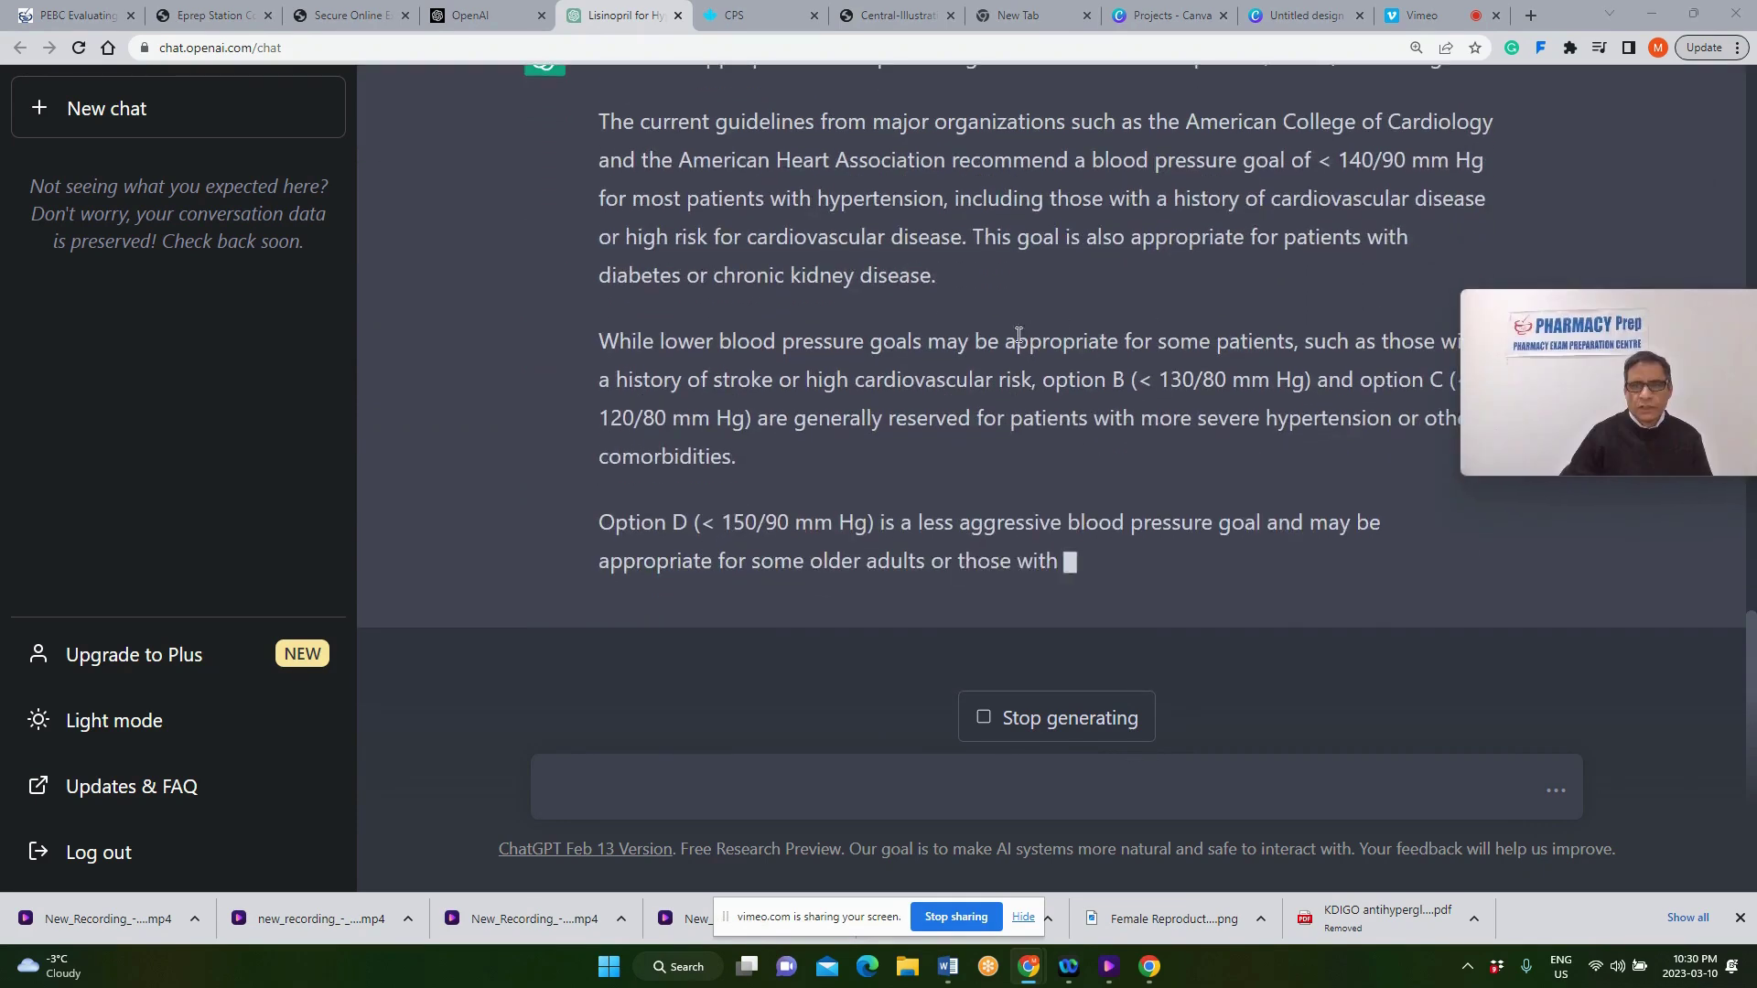
pyautogui.scroll(1, 1003, 341)
pyautogui.moveTo(1443, 236); pyautogui.dragTo(1286, 239)
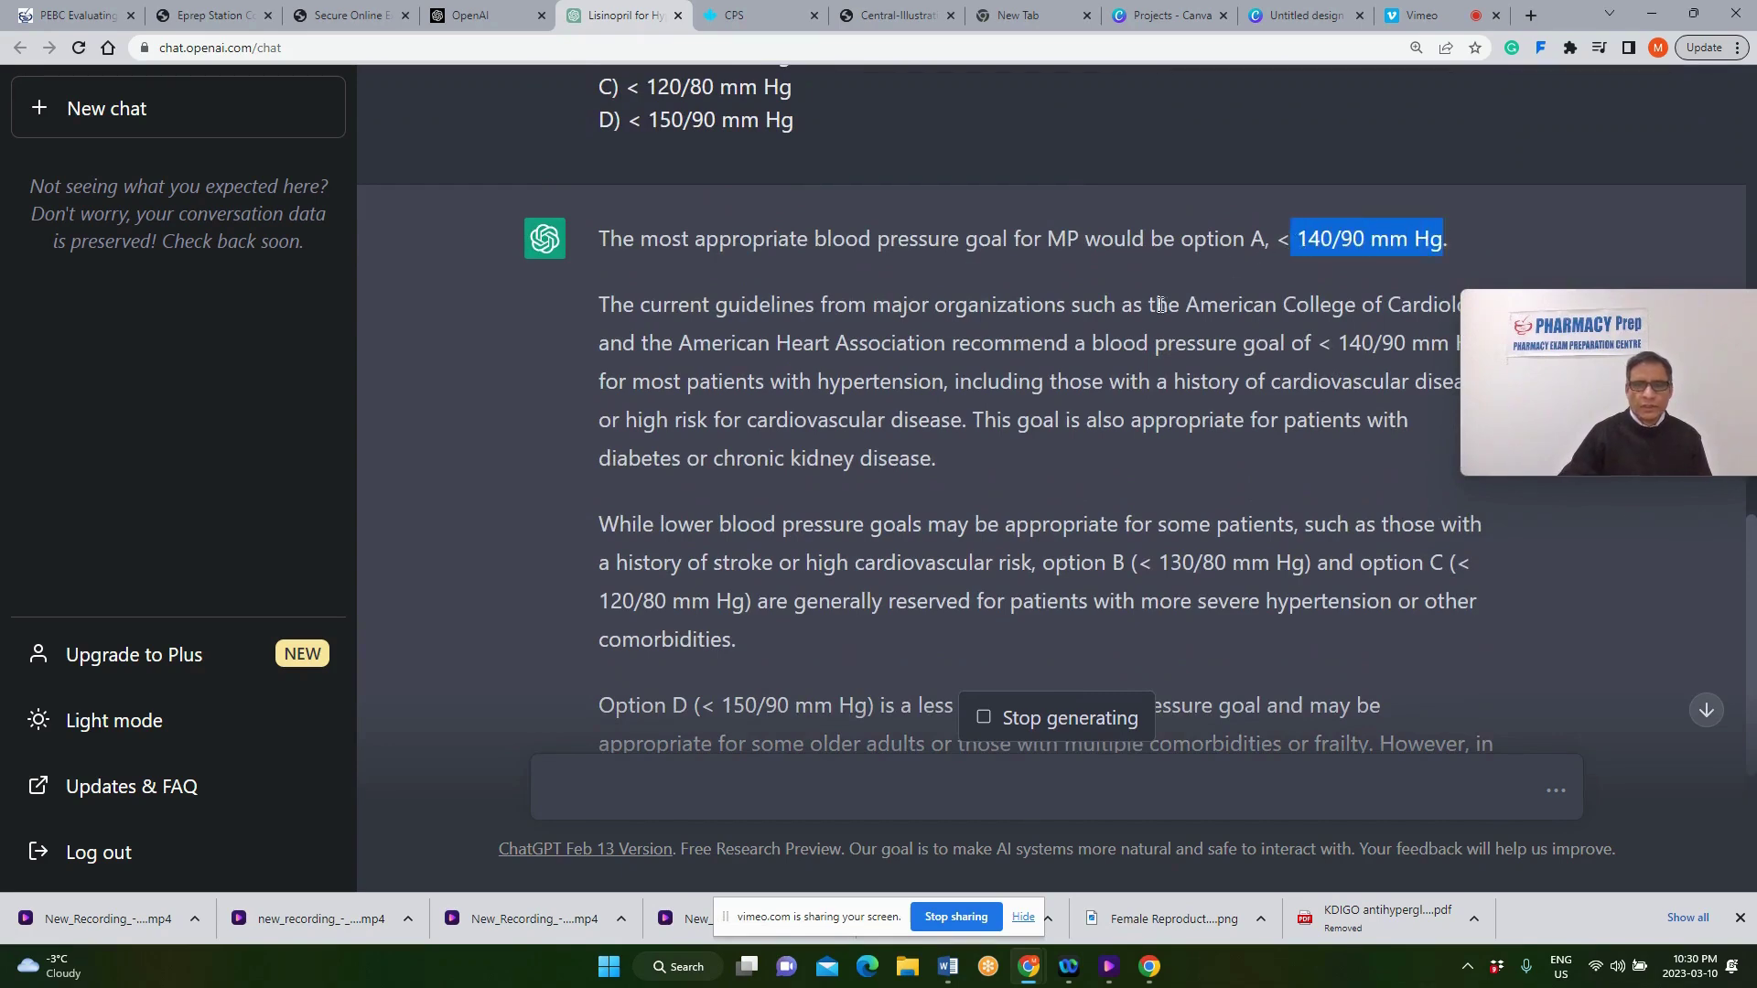
pyautogui.scroll(-3, 984, 508)
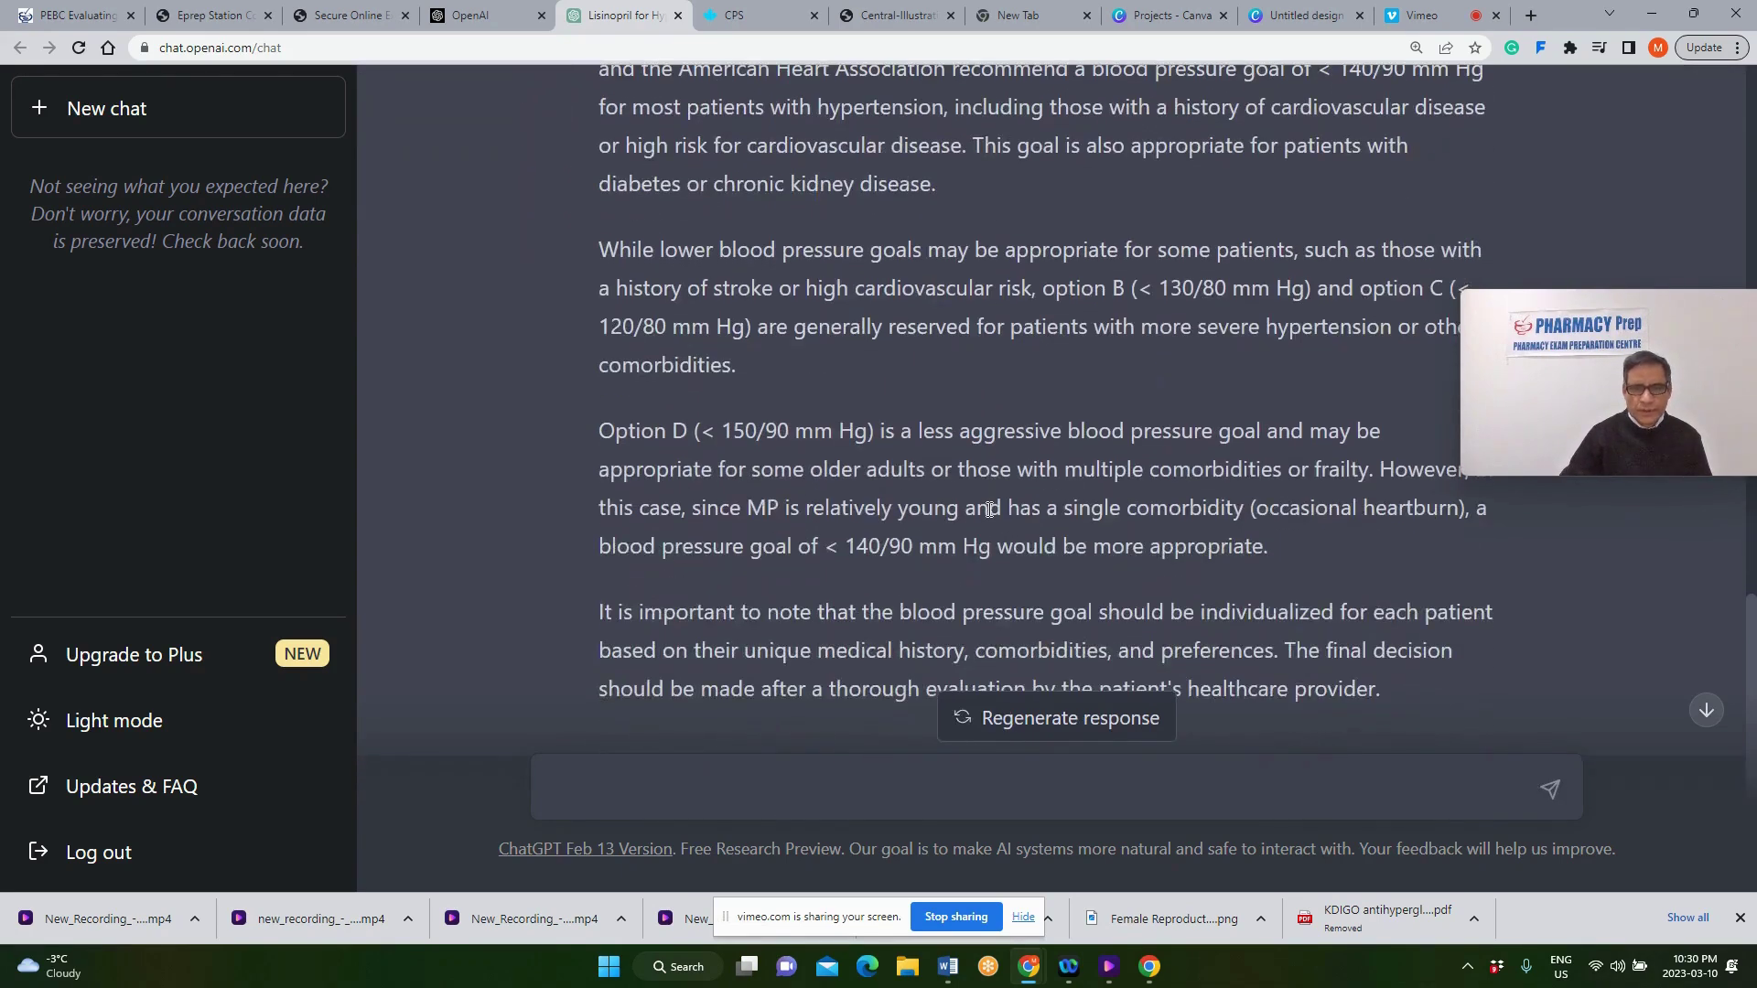
pyautogui.scroll(-1, 989, 510)
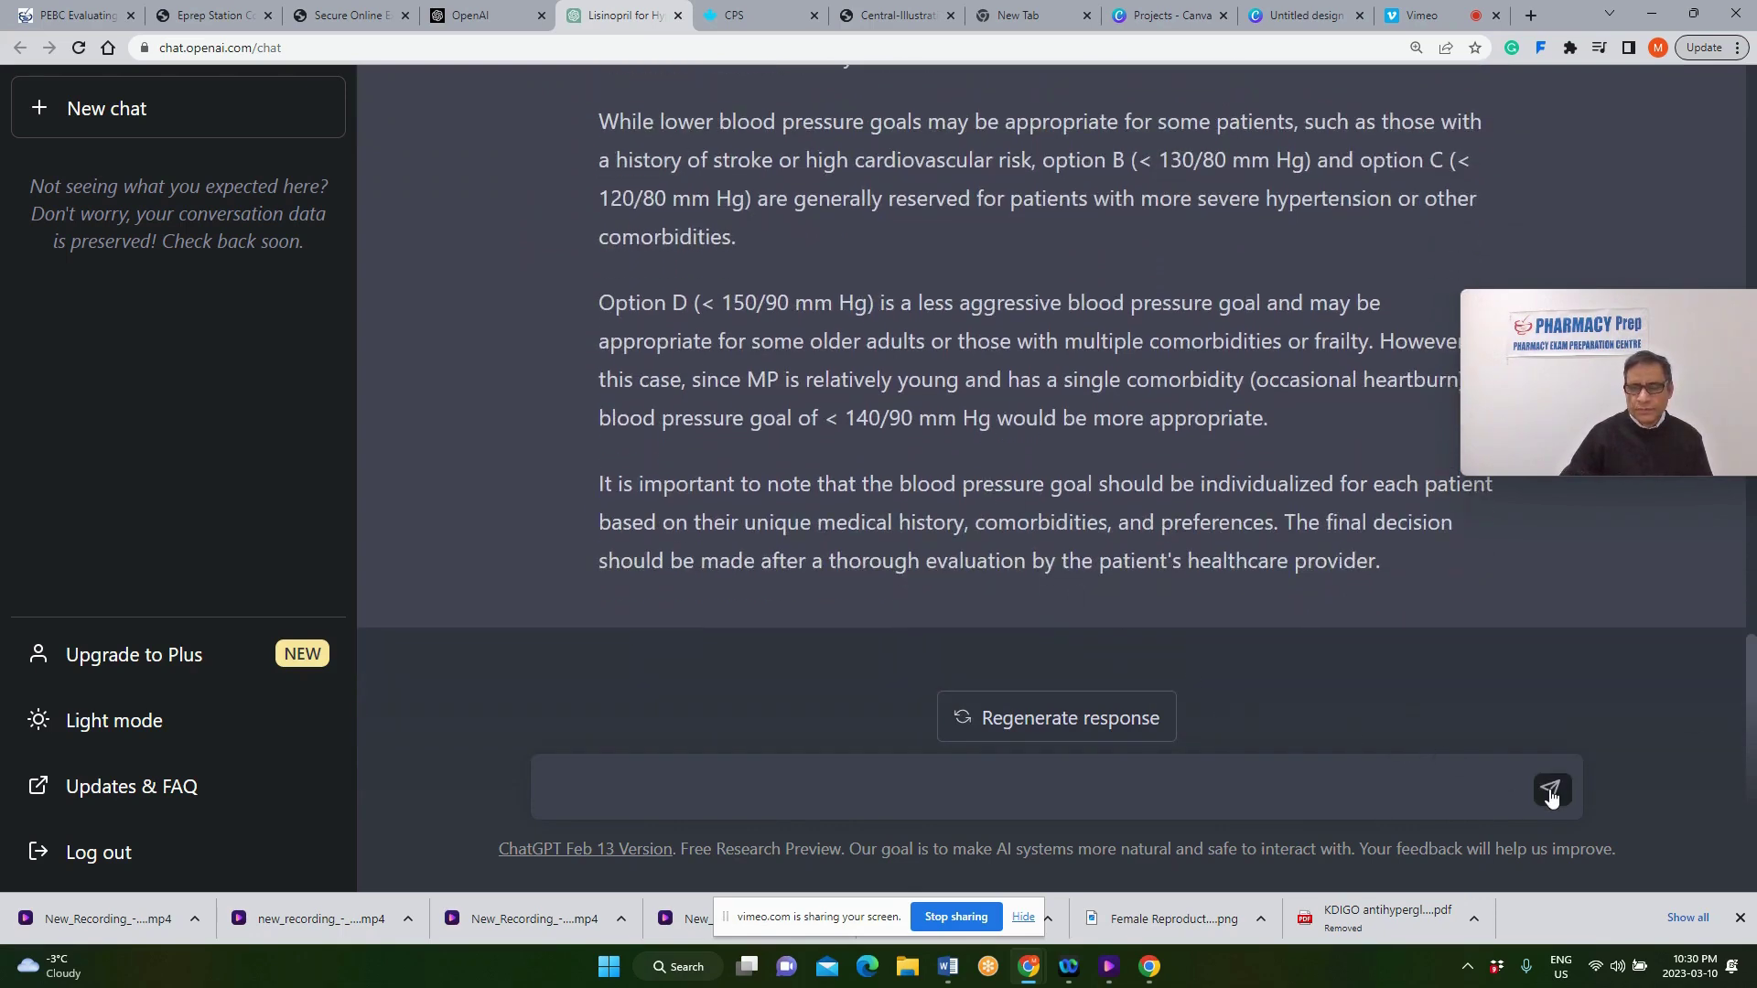
pyautogui.scroll(2, 1136, 590)
pyautogui.scroll(2, 1128, 604)
pyautogui.scroll(1, 1128, 603)
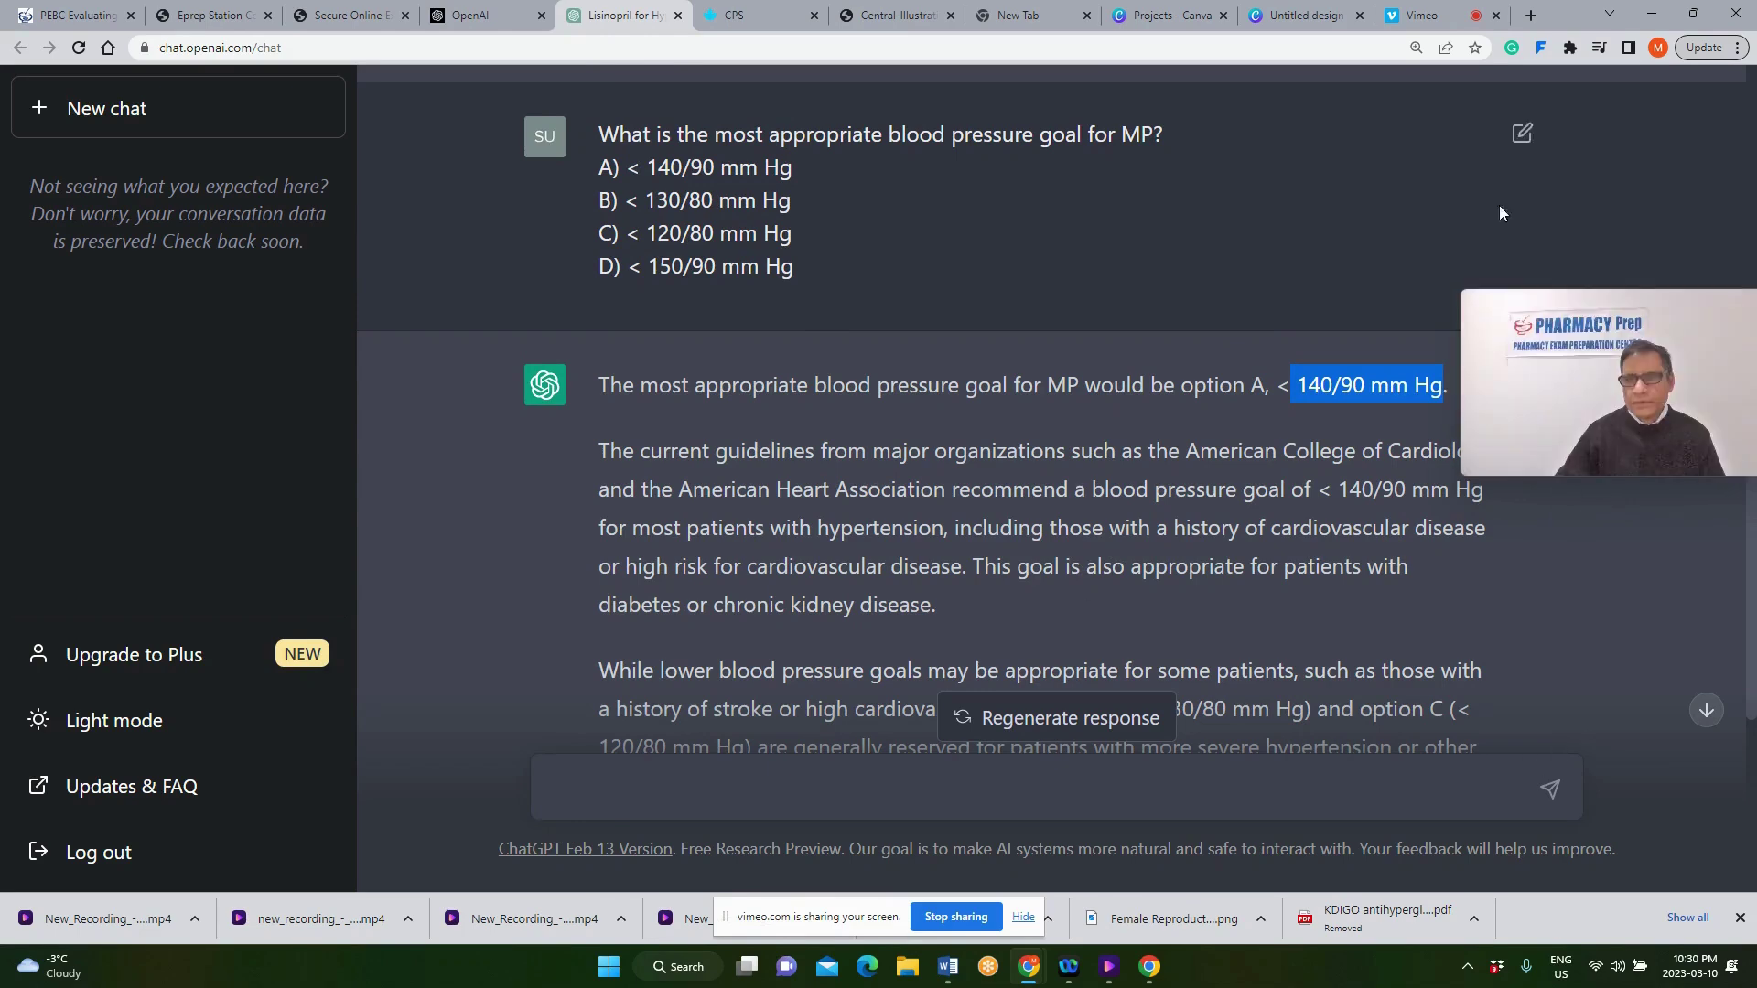
# Switch to the slide show and advance through the type 2 diabetes question to the KDIGO Diabetes Guideline 2020 Central Illustration slide.
pyautogui.click(1423, 15)
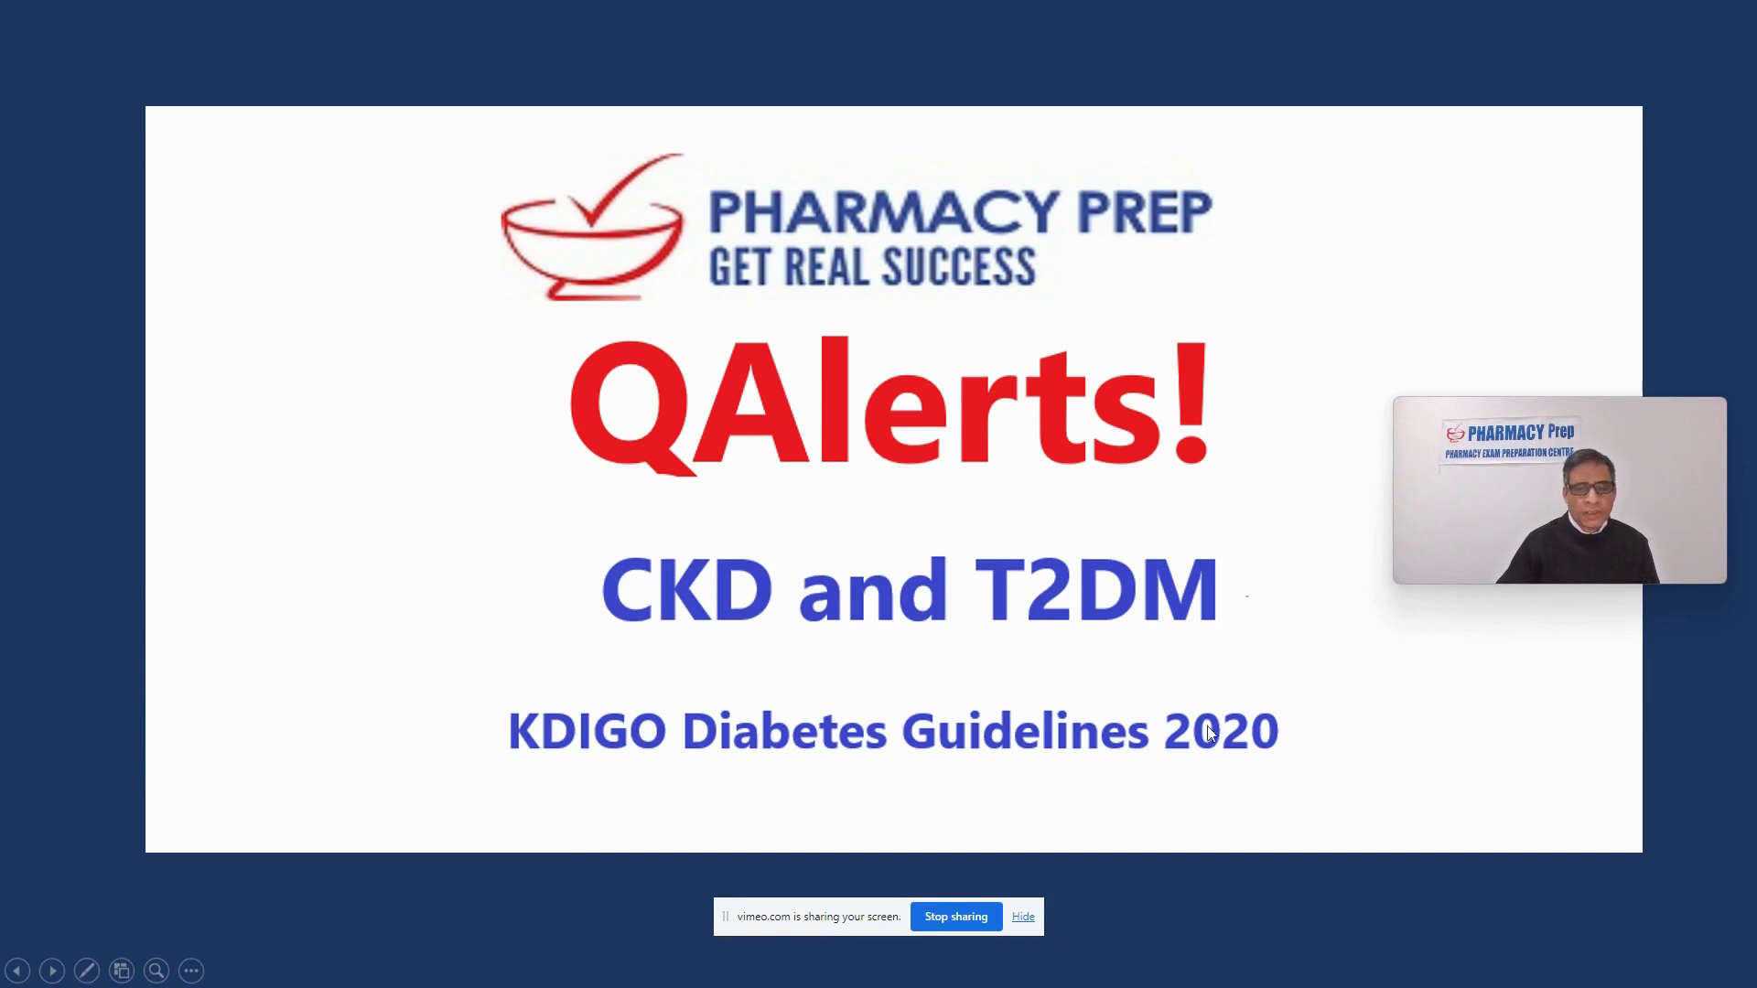
pyautogui.click(993, 655)
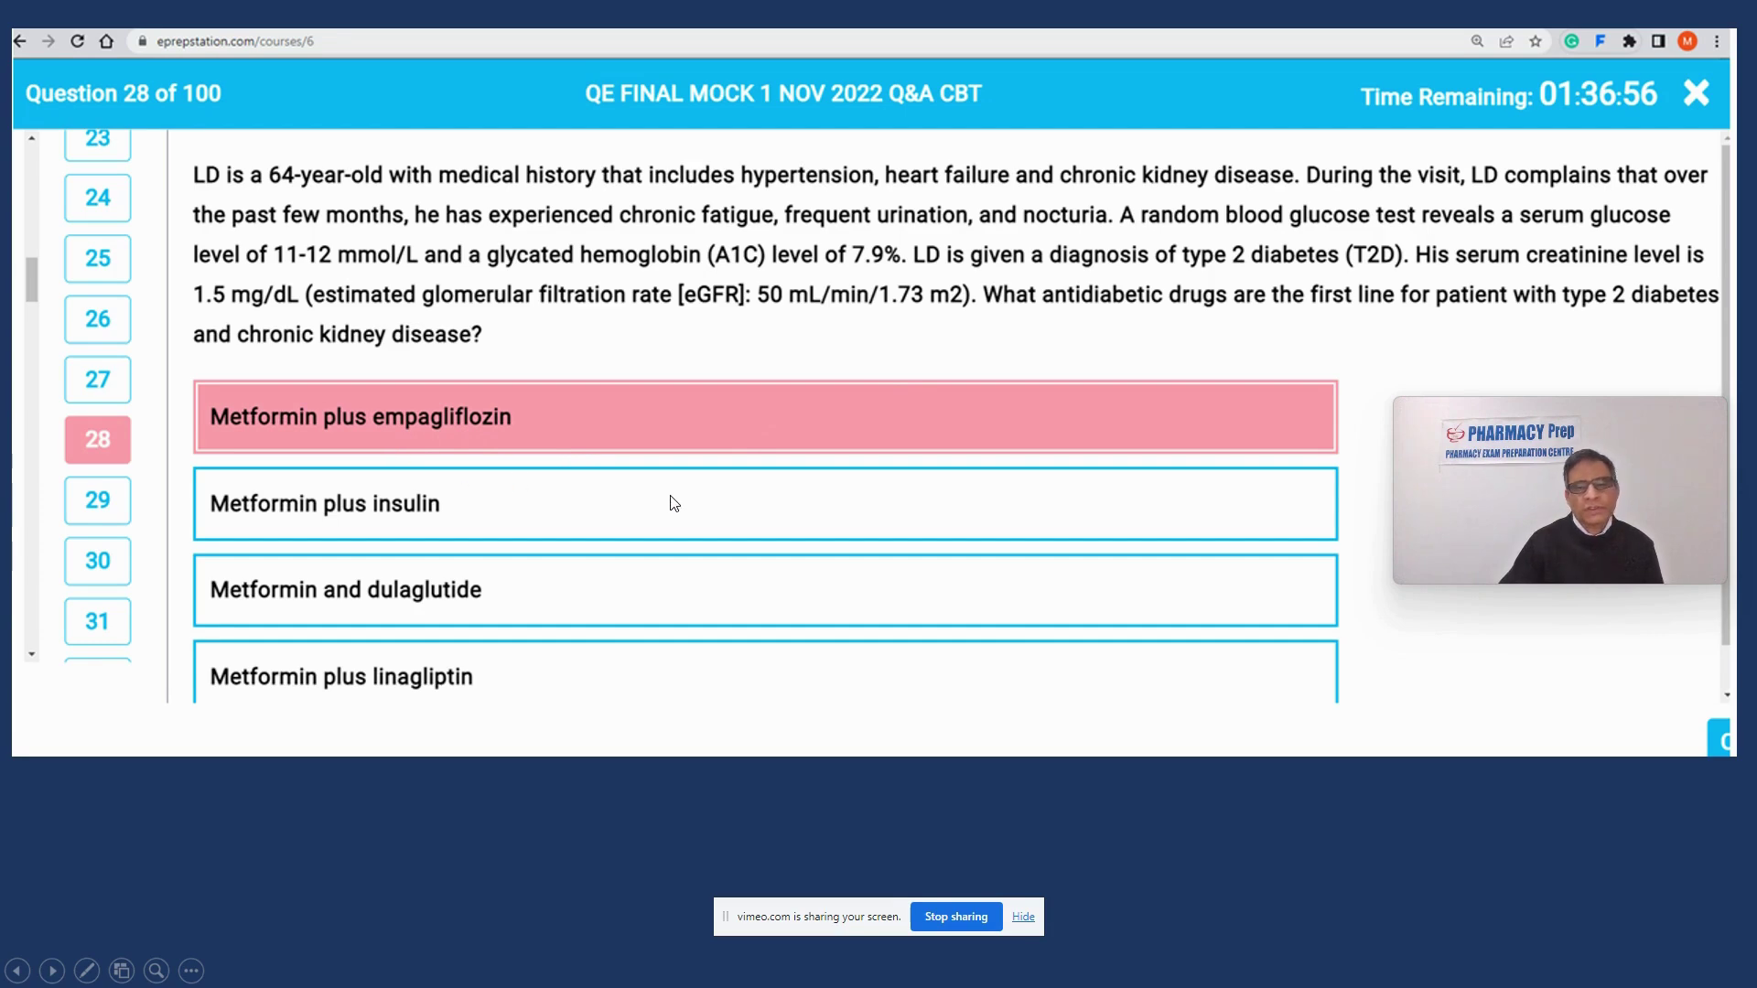
pyautogui.press('Right')
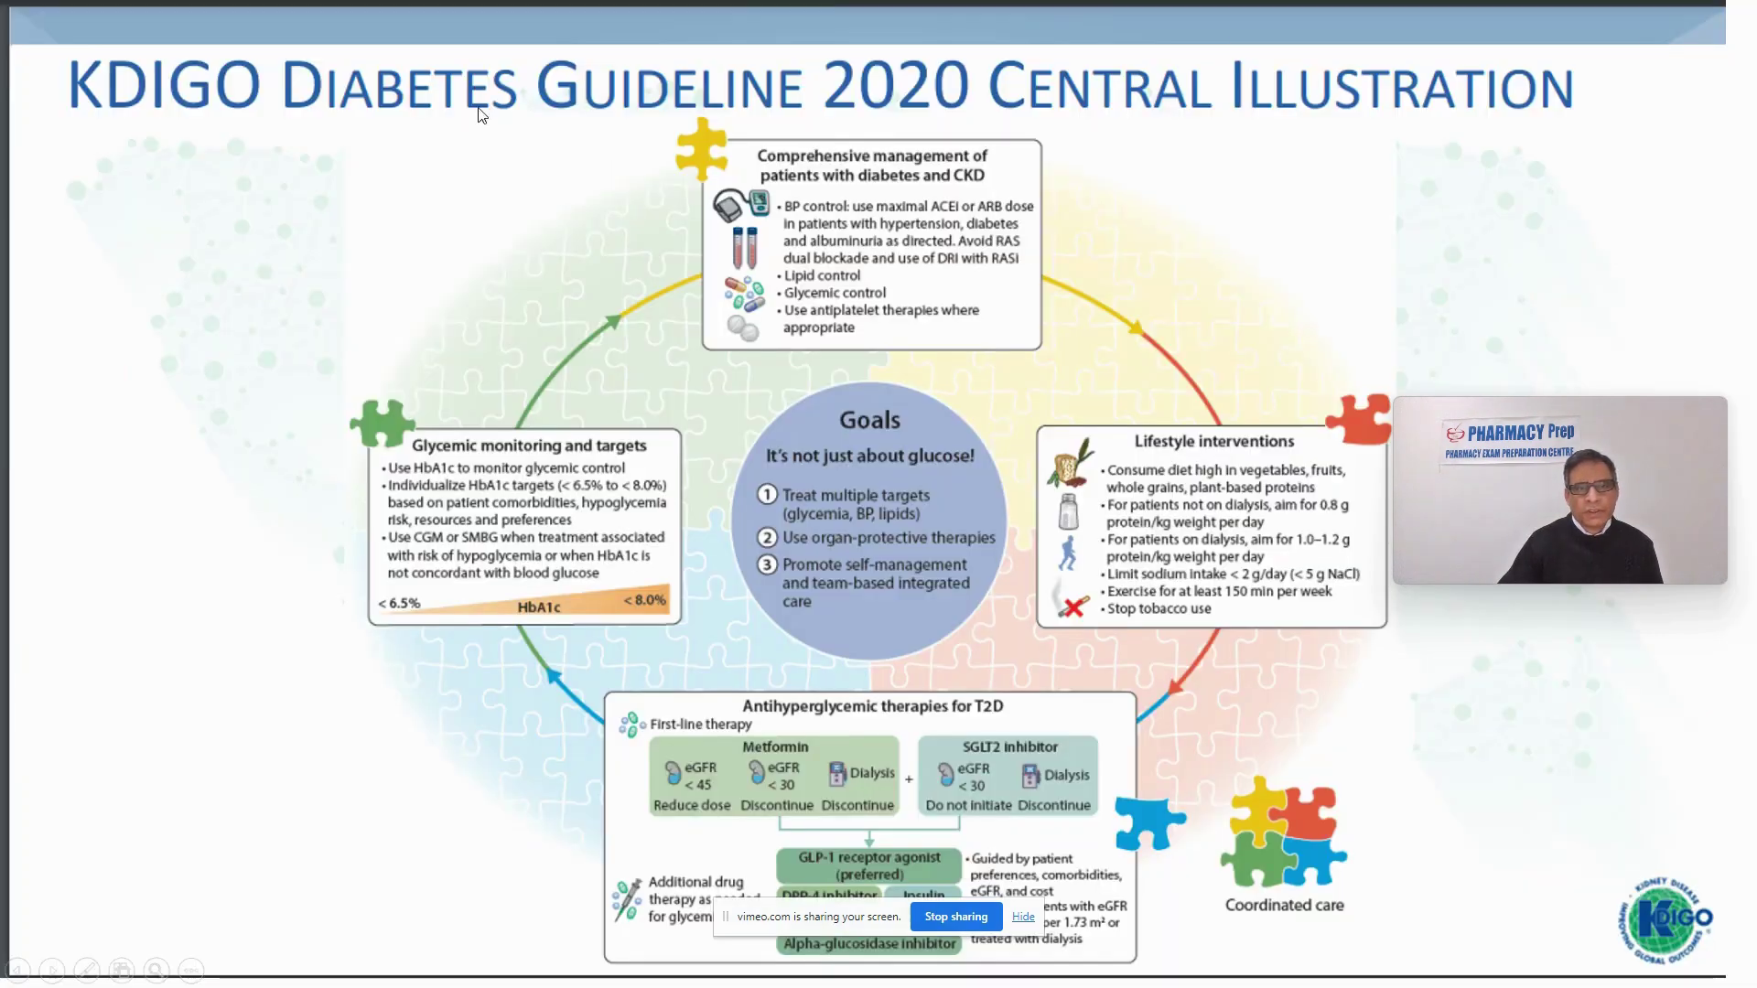
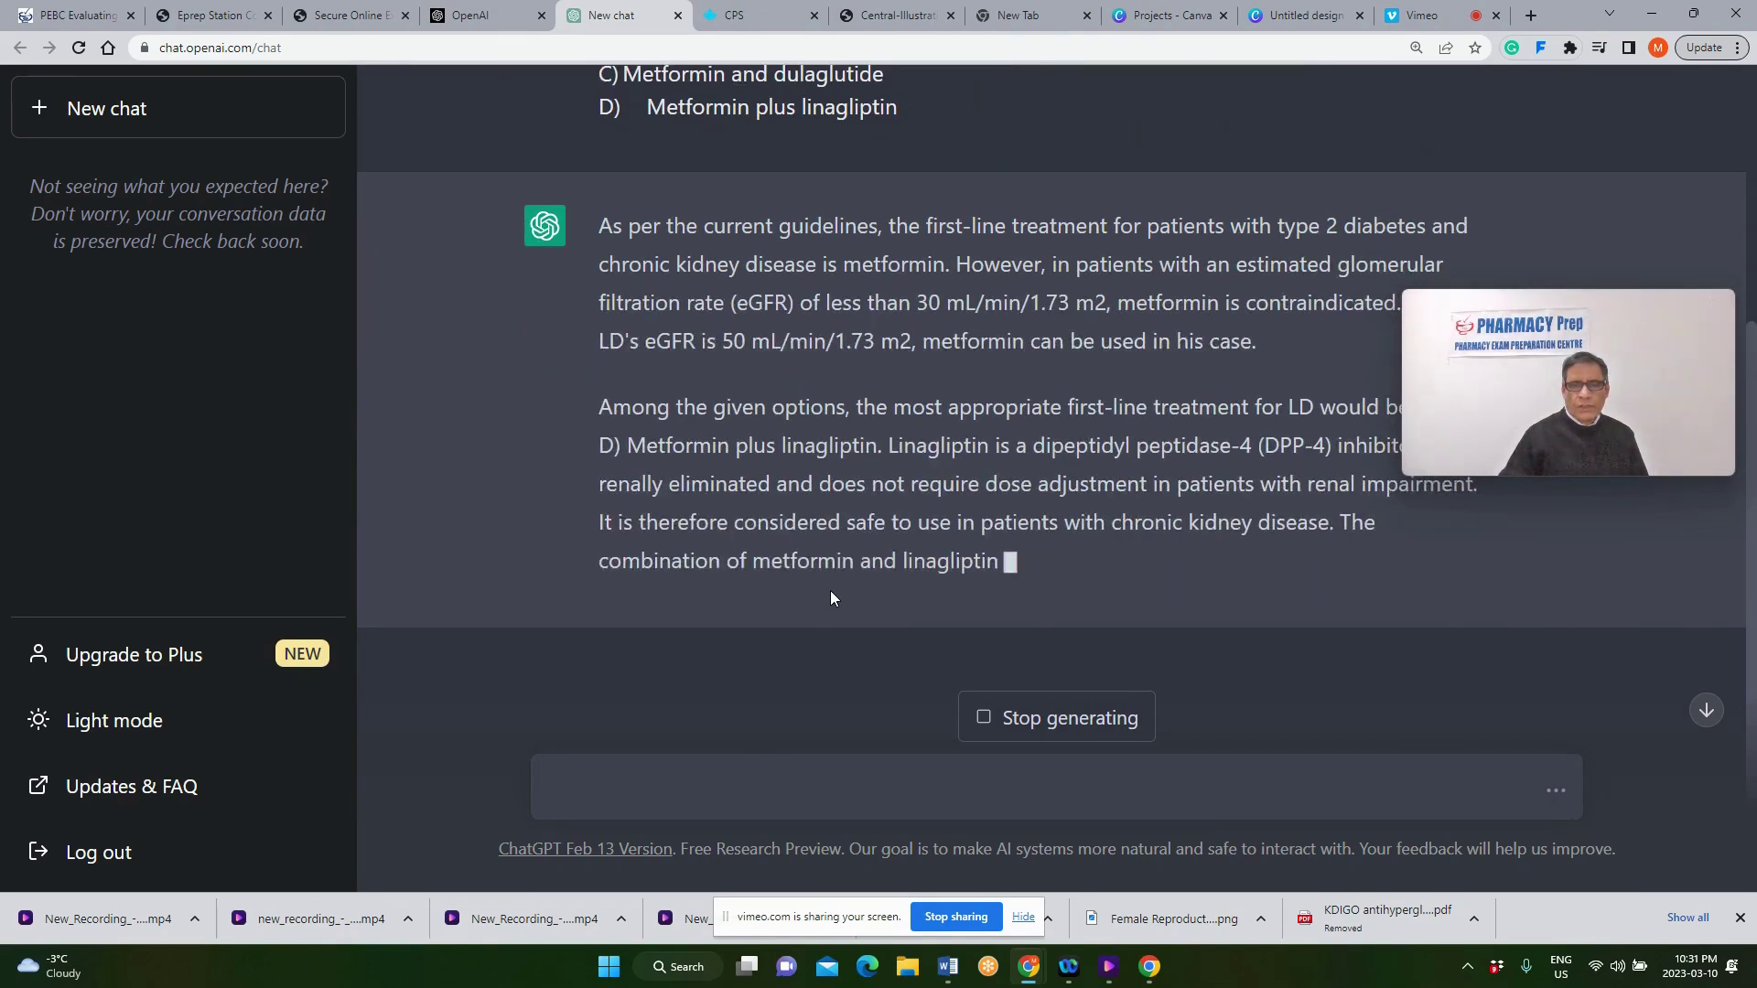
# Review the response to the type 2 diabetes and chronic kidney disease question and highlight option A, Metformin plus empagliflozin, in the prompt.
pyautogui.scroll(5, 831, 590)
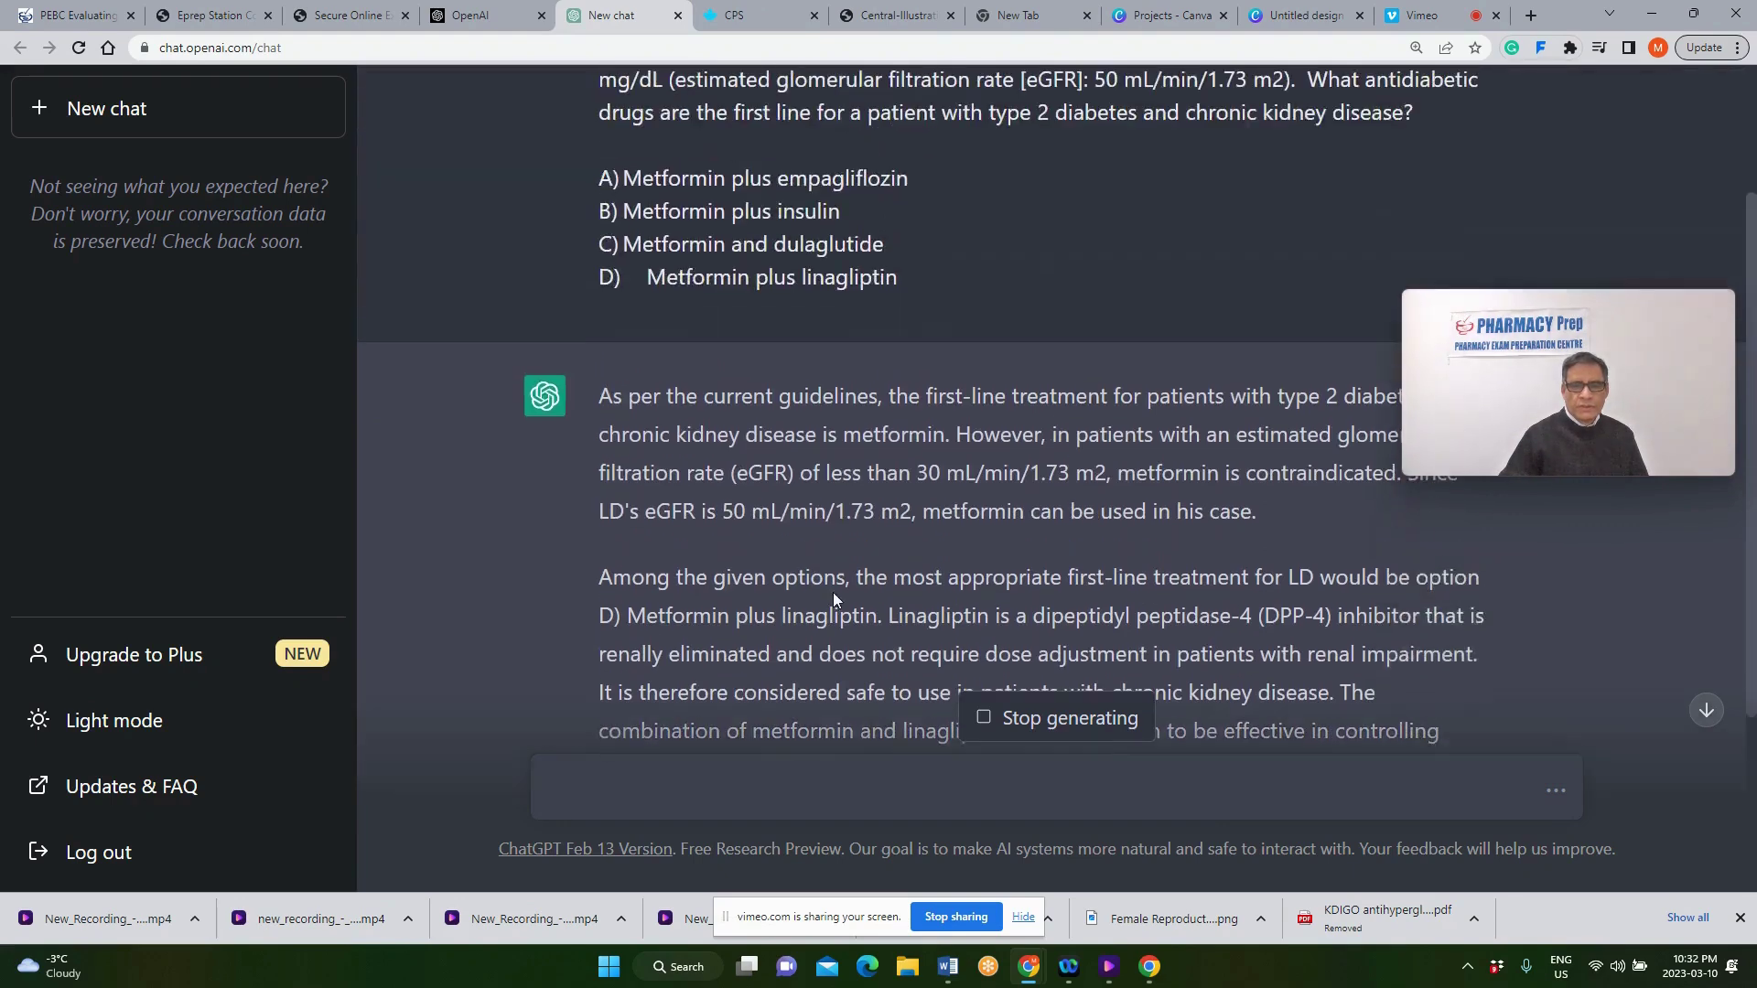
pyautogui.scroll(-4, 842, 576)
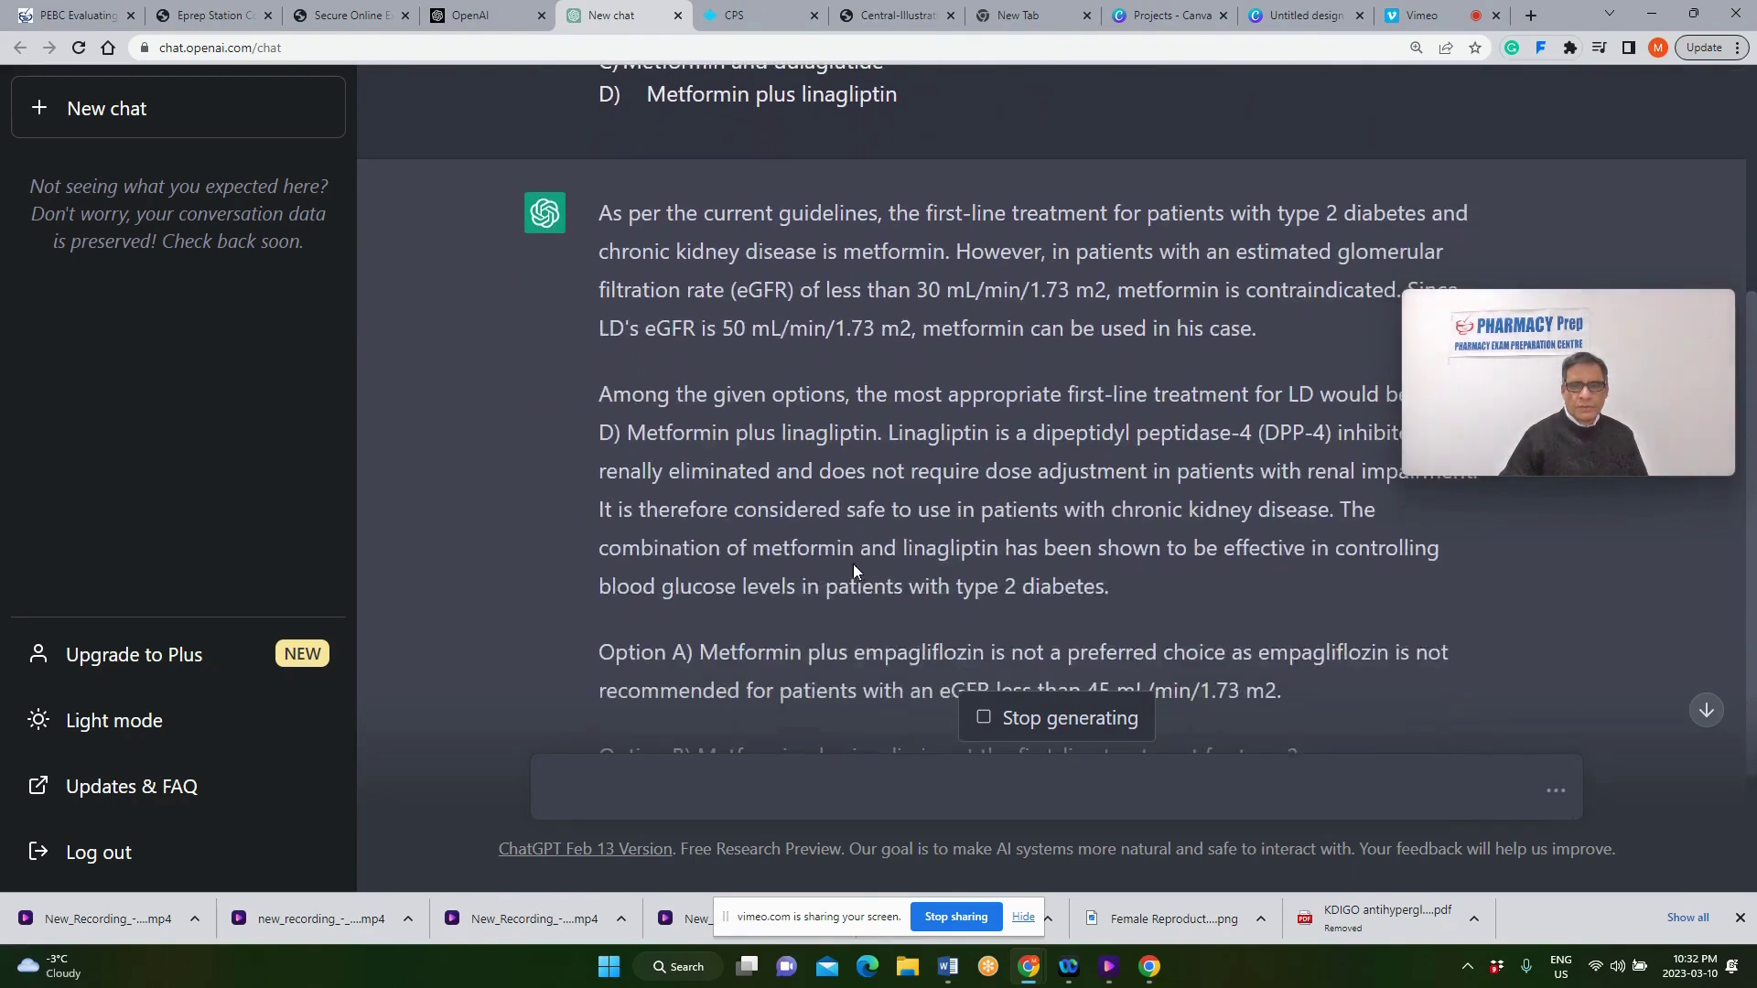
pyautogui.scroll(4, 853, 544)
pyautogui.moveTo(913, 271); pyautogui.dragTo(590, 268)
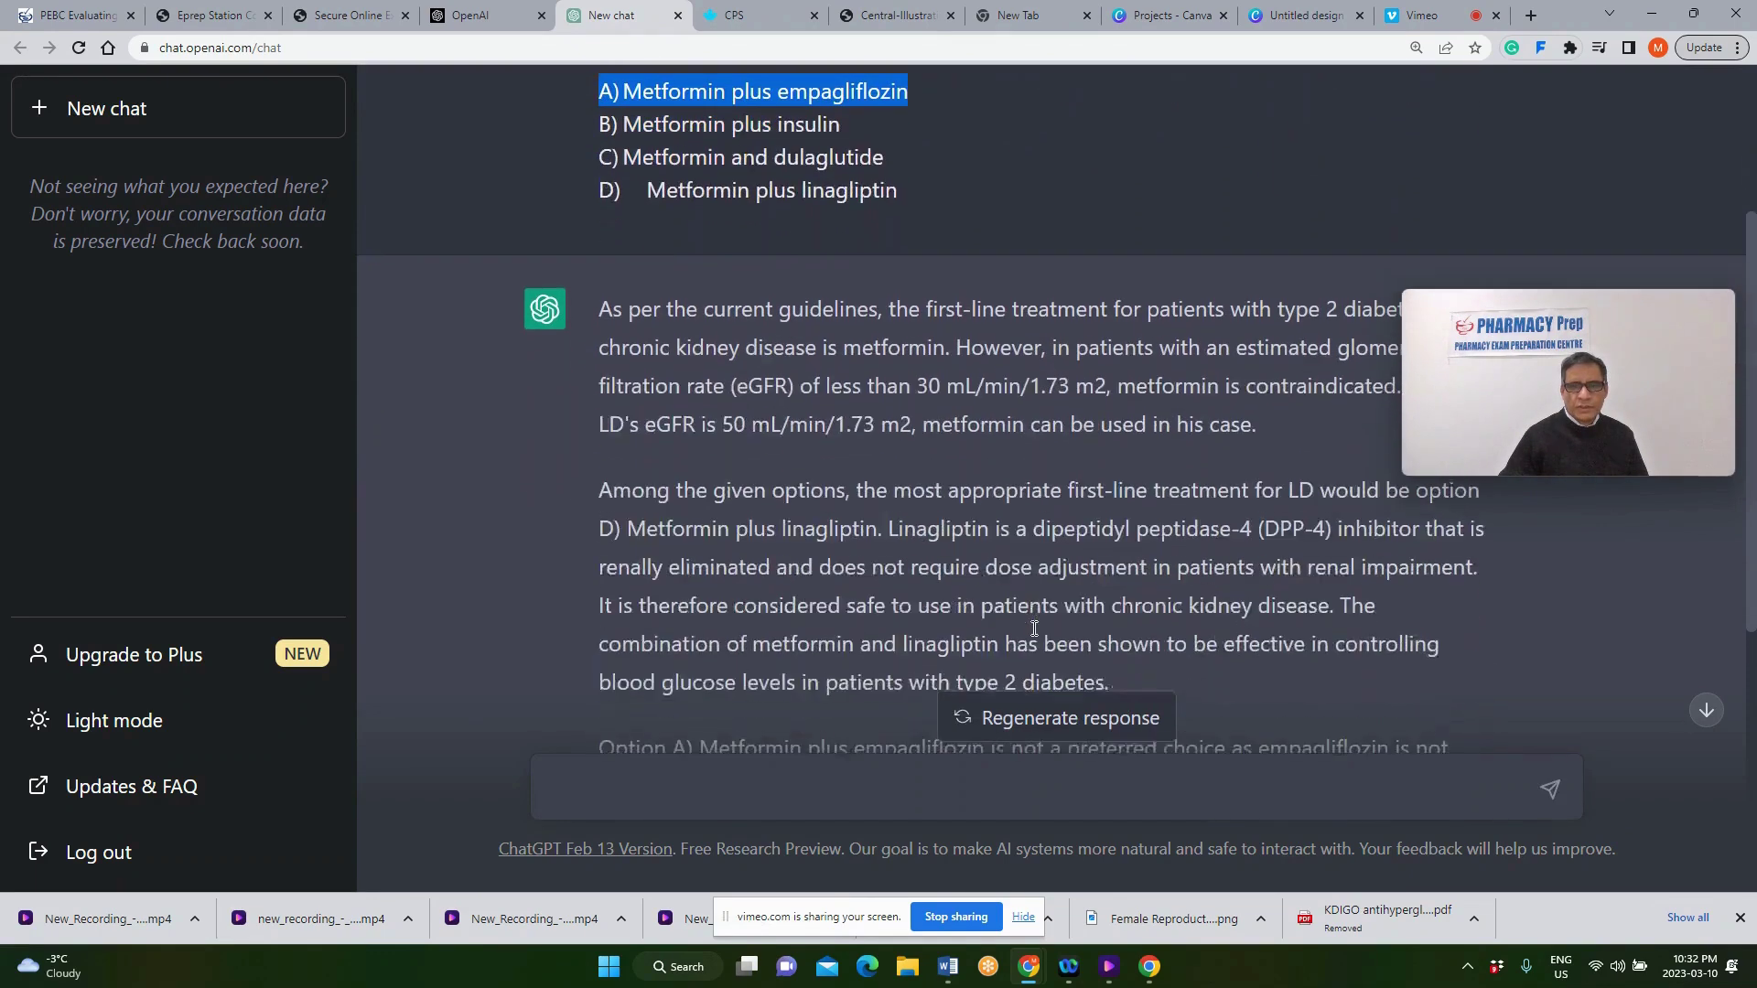
# Return to the type 2 diabetes question above the response and reselect option A, Metformin plus empagliflozin.
pyautogui.moveTo(1629, 300); pyautogui.dragTo(1640, 55)
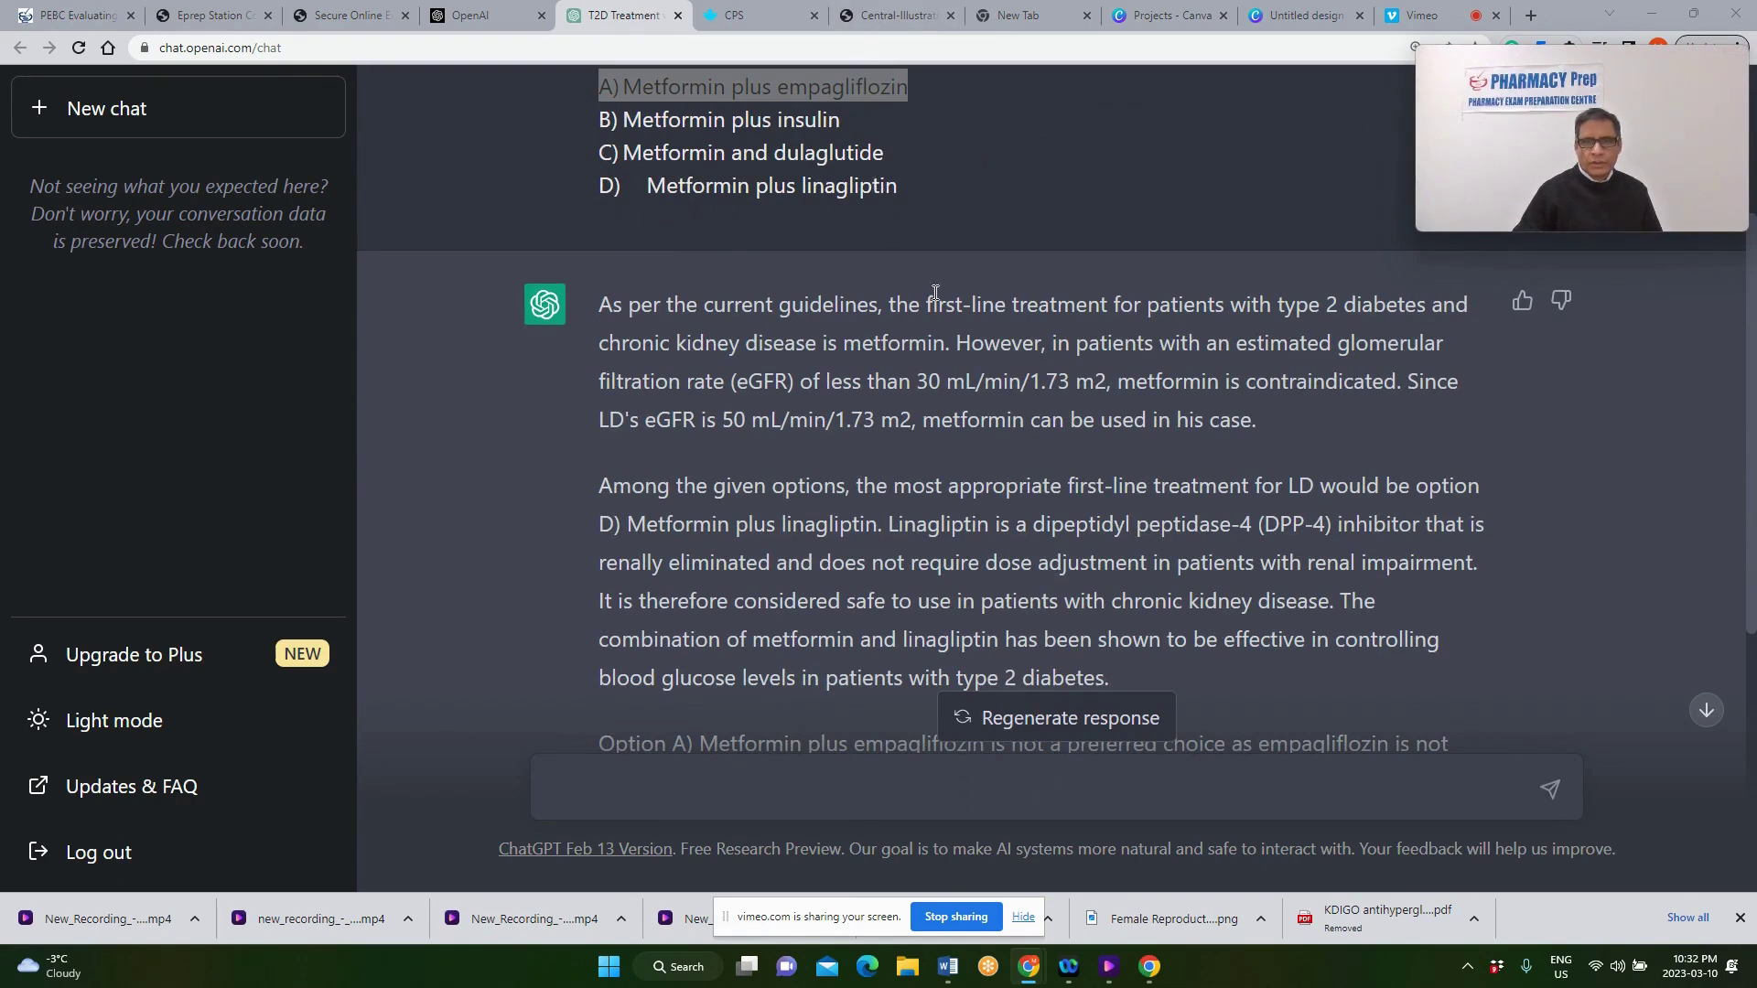
pyautogui.scroll(3, 1094, 482)
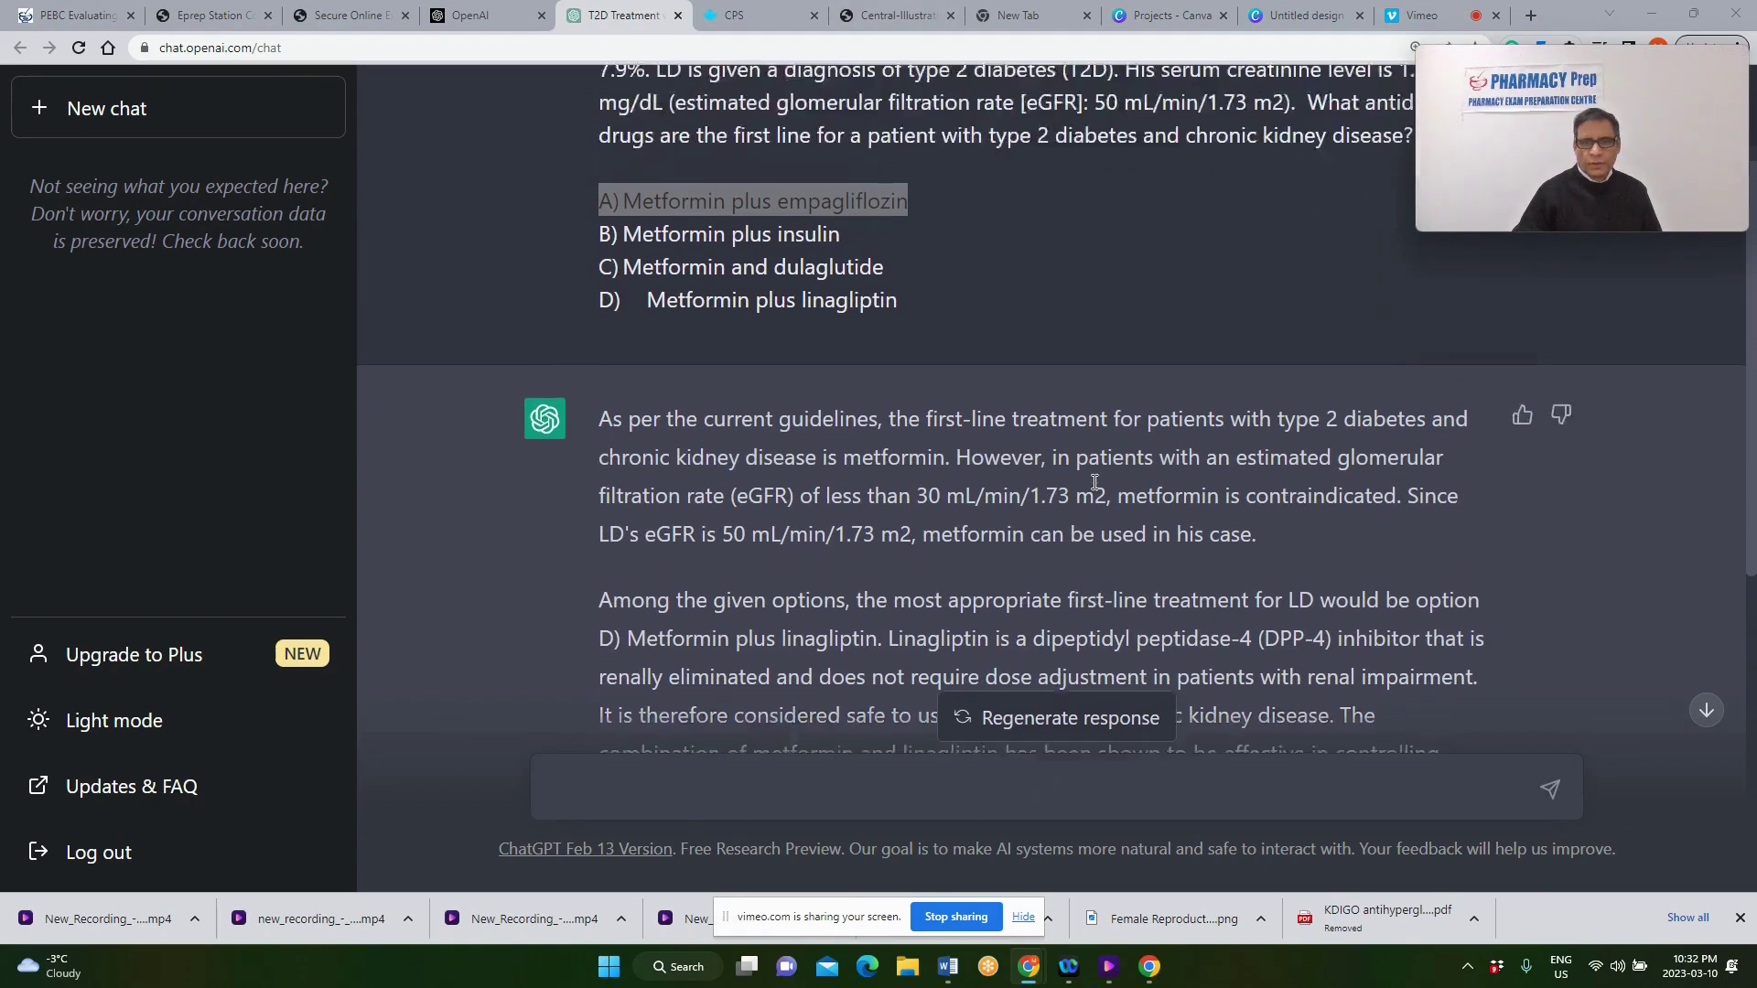
pyautogui.moveTo(915, 359); pyautogui.dragTo(596, 356)
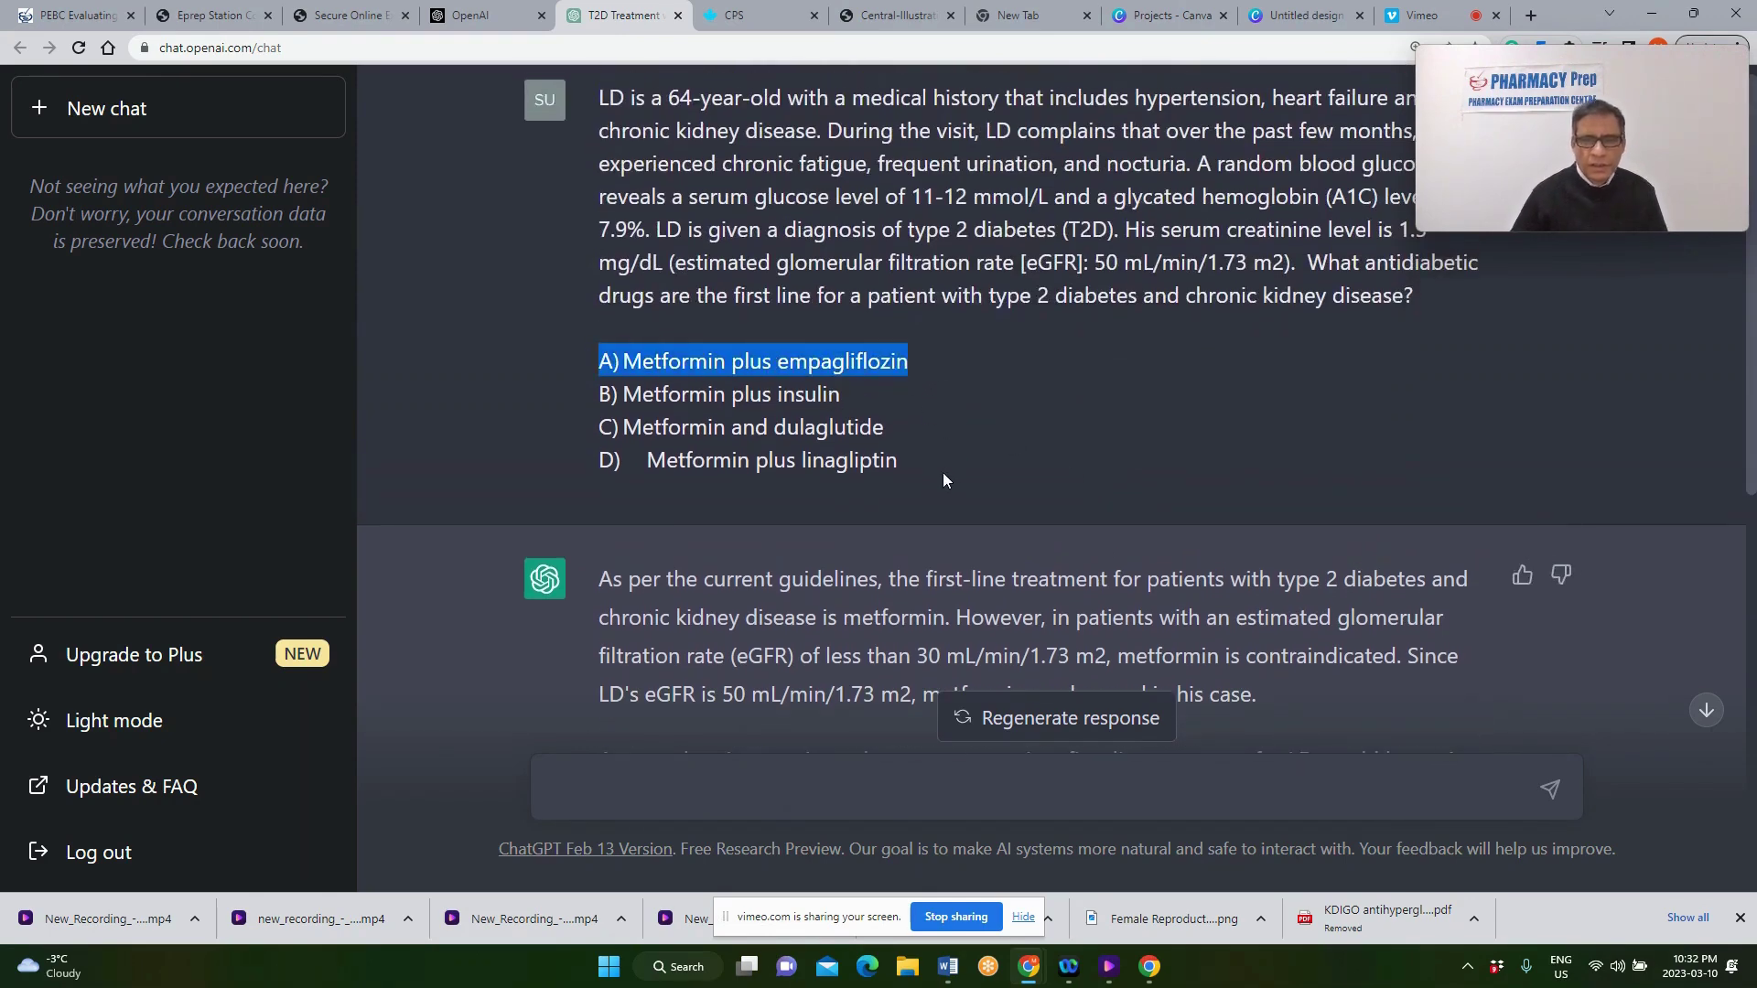
pyautogui.scroll(1, 942, 472)
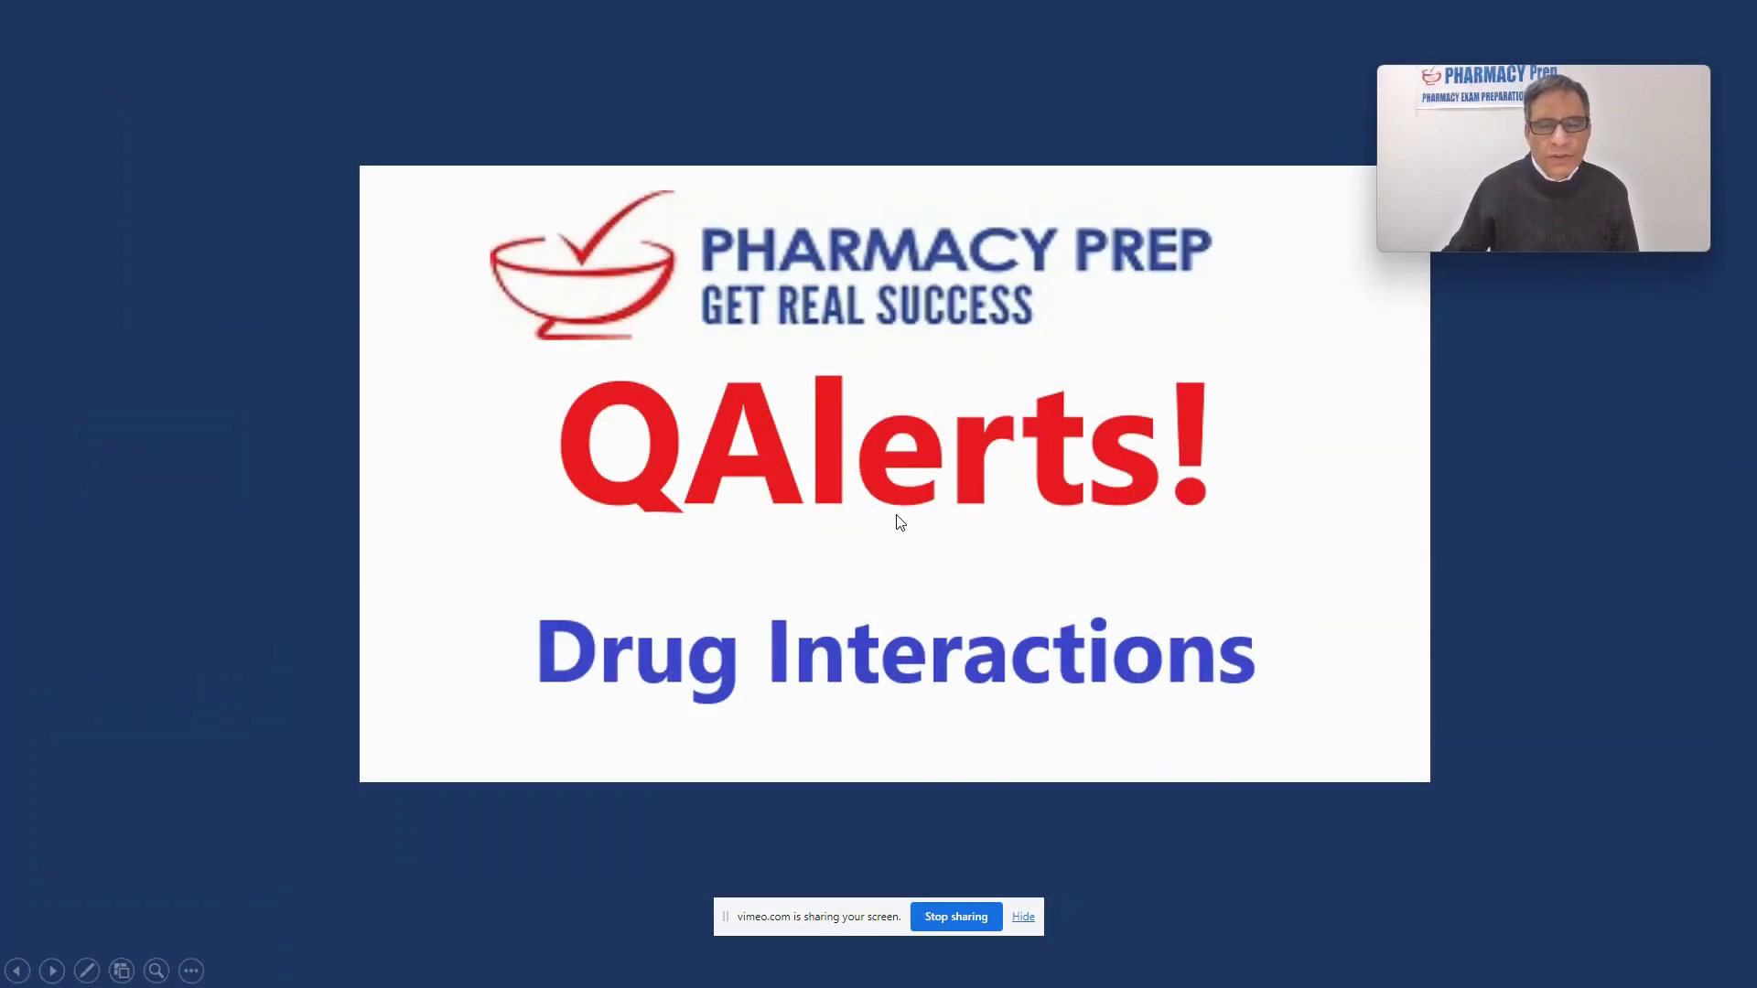
# Advance the slide show to the levofloxacin and amiodarone interaction question and move the floating video preview off the question text.
pyautogui.click(899, 522)
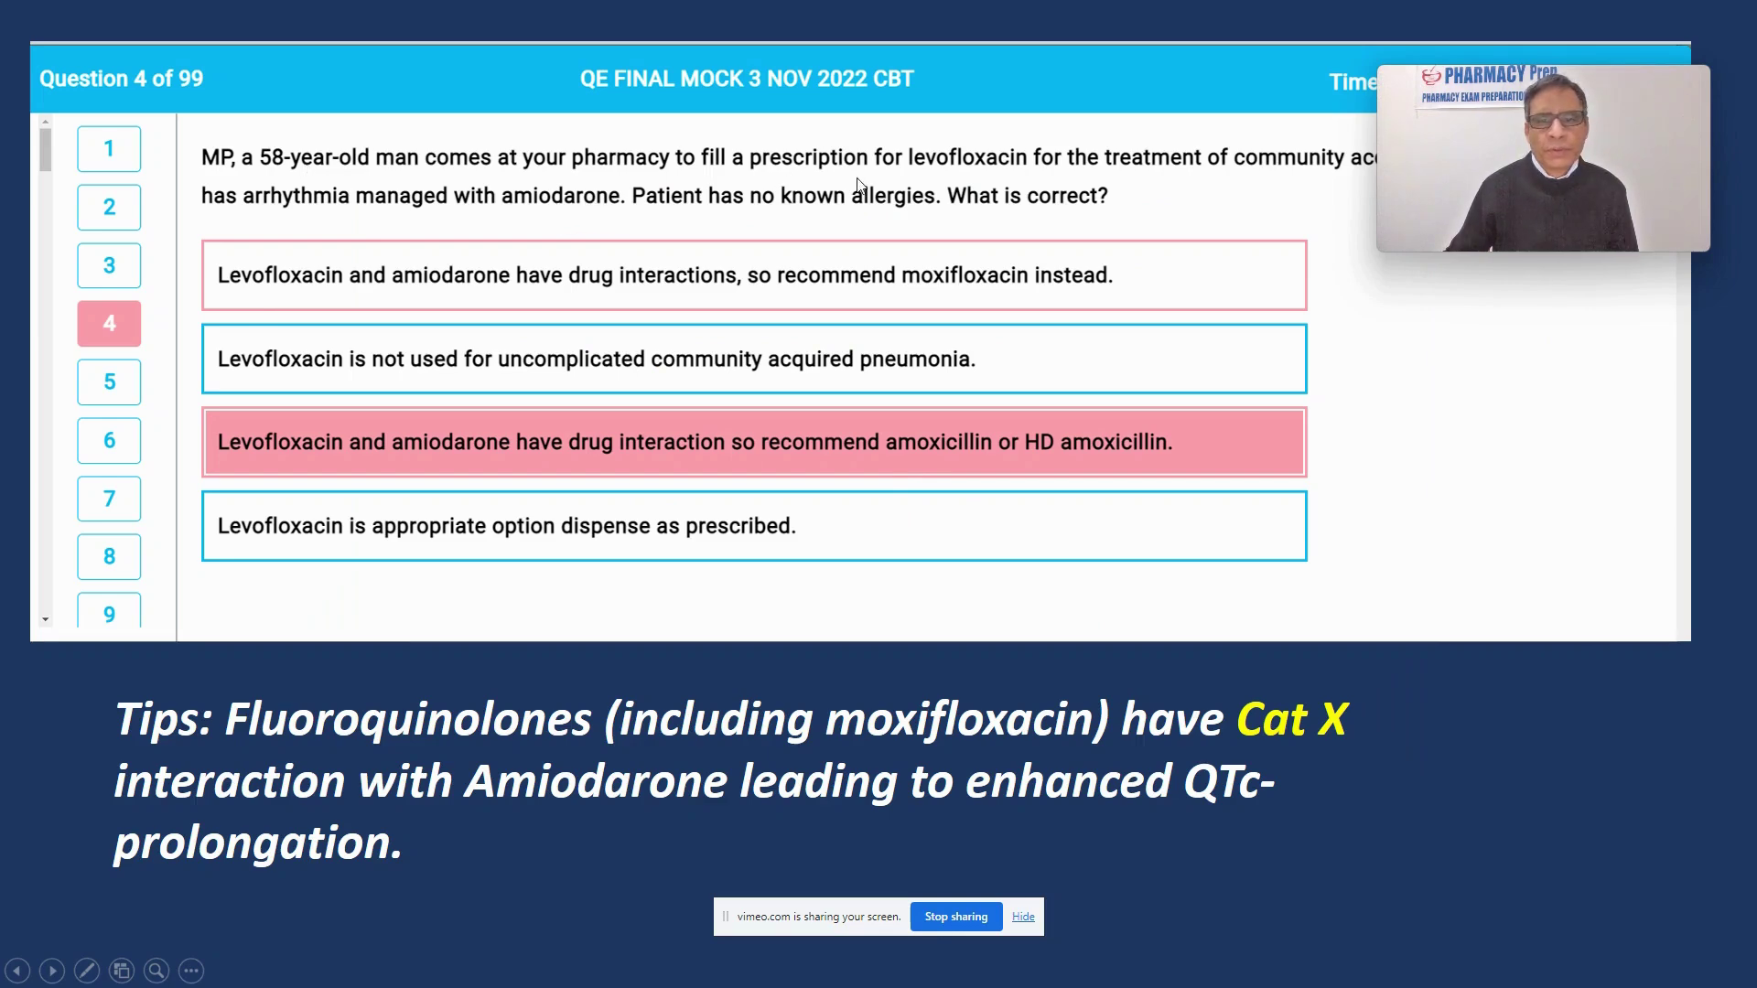
pyautogui.moveTo(1546, 98)
pyautogui.moveTo(1584, 87); pyautogui.dragTo(1586, 281)
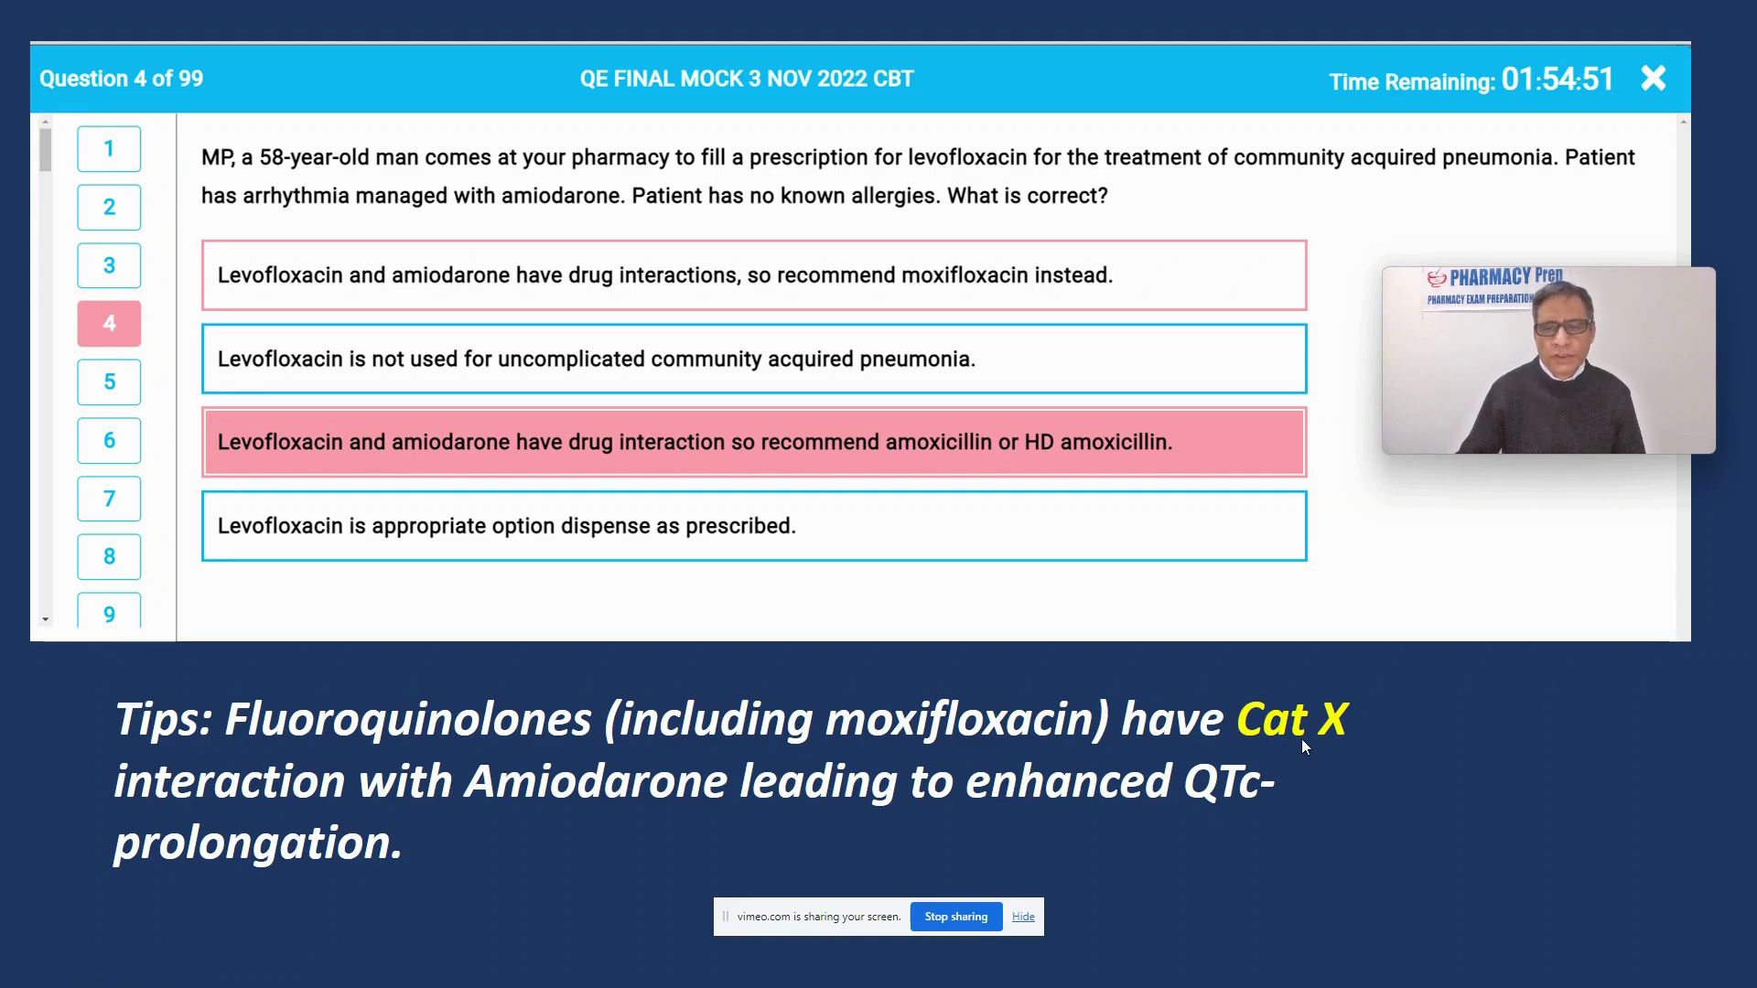
# Switch to ChatGPT, highlight option C of the levofloxacin and amiodarone question, and submit the prepared prompt.
pyautogui.hotkey('alt', 'Tab')
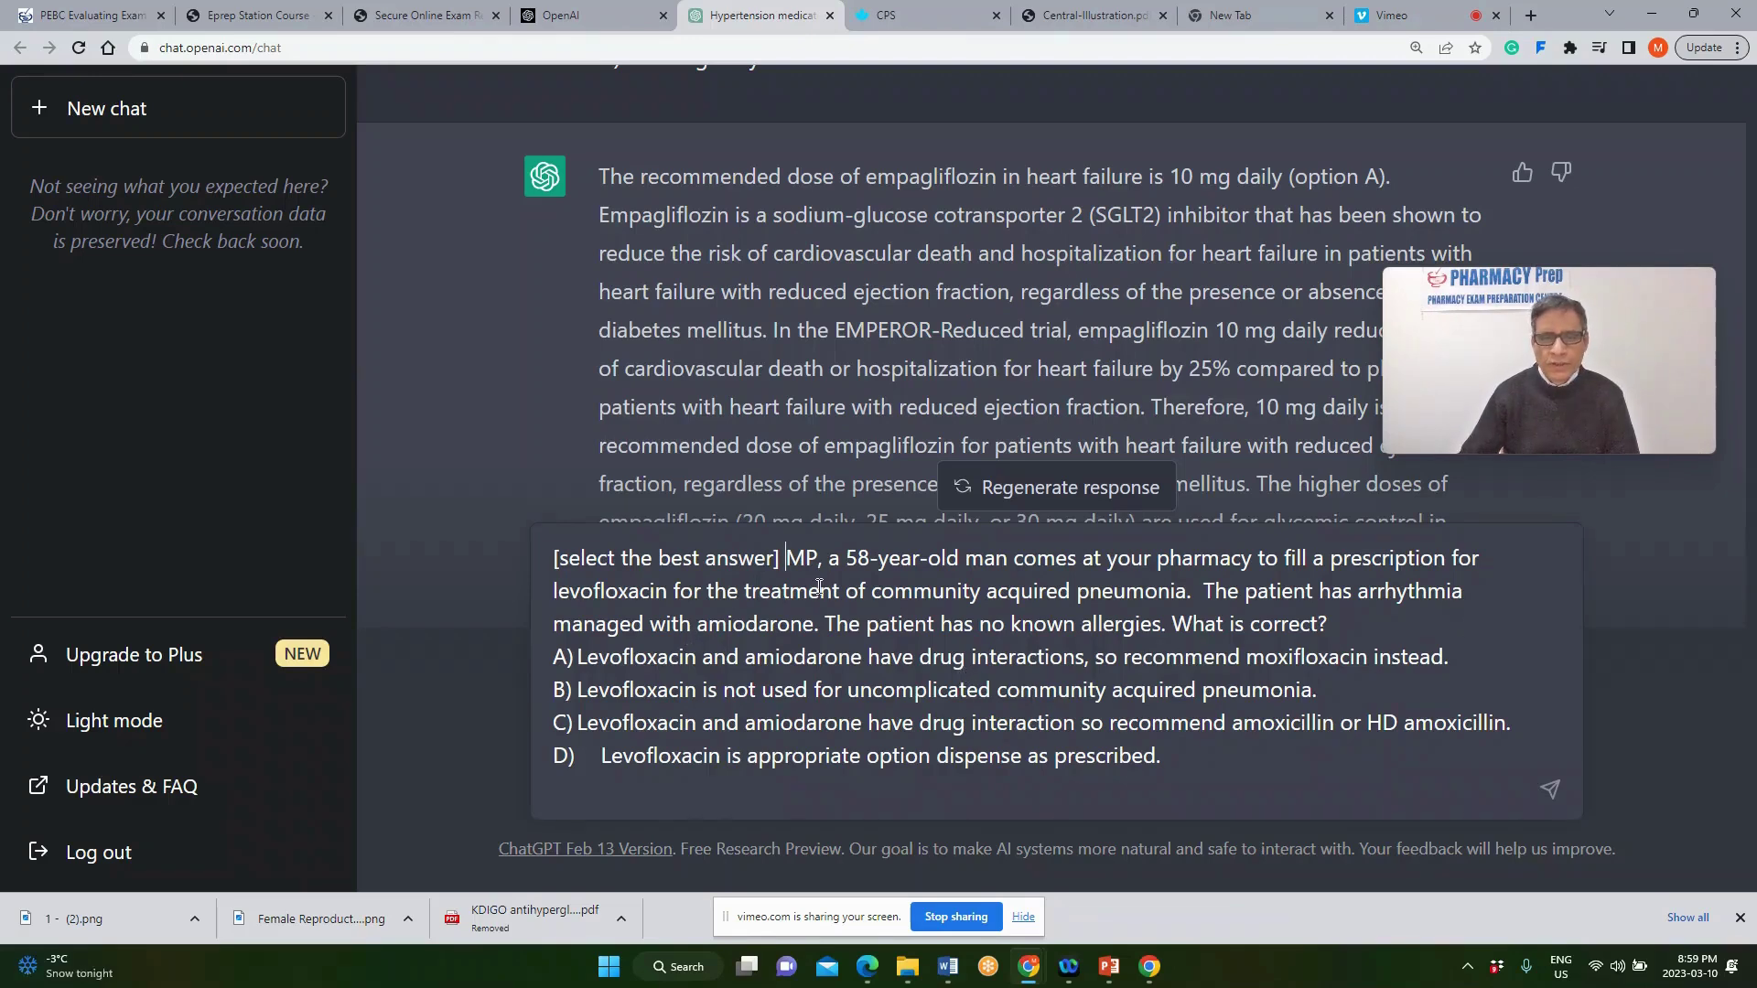
pyautogui.moveTo(804, 556); pyautogui.dragTo(883, 577)
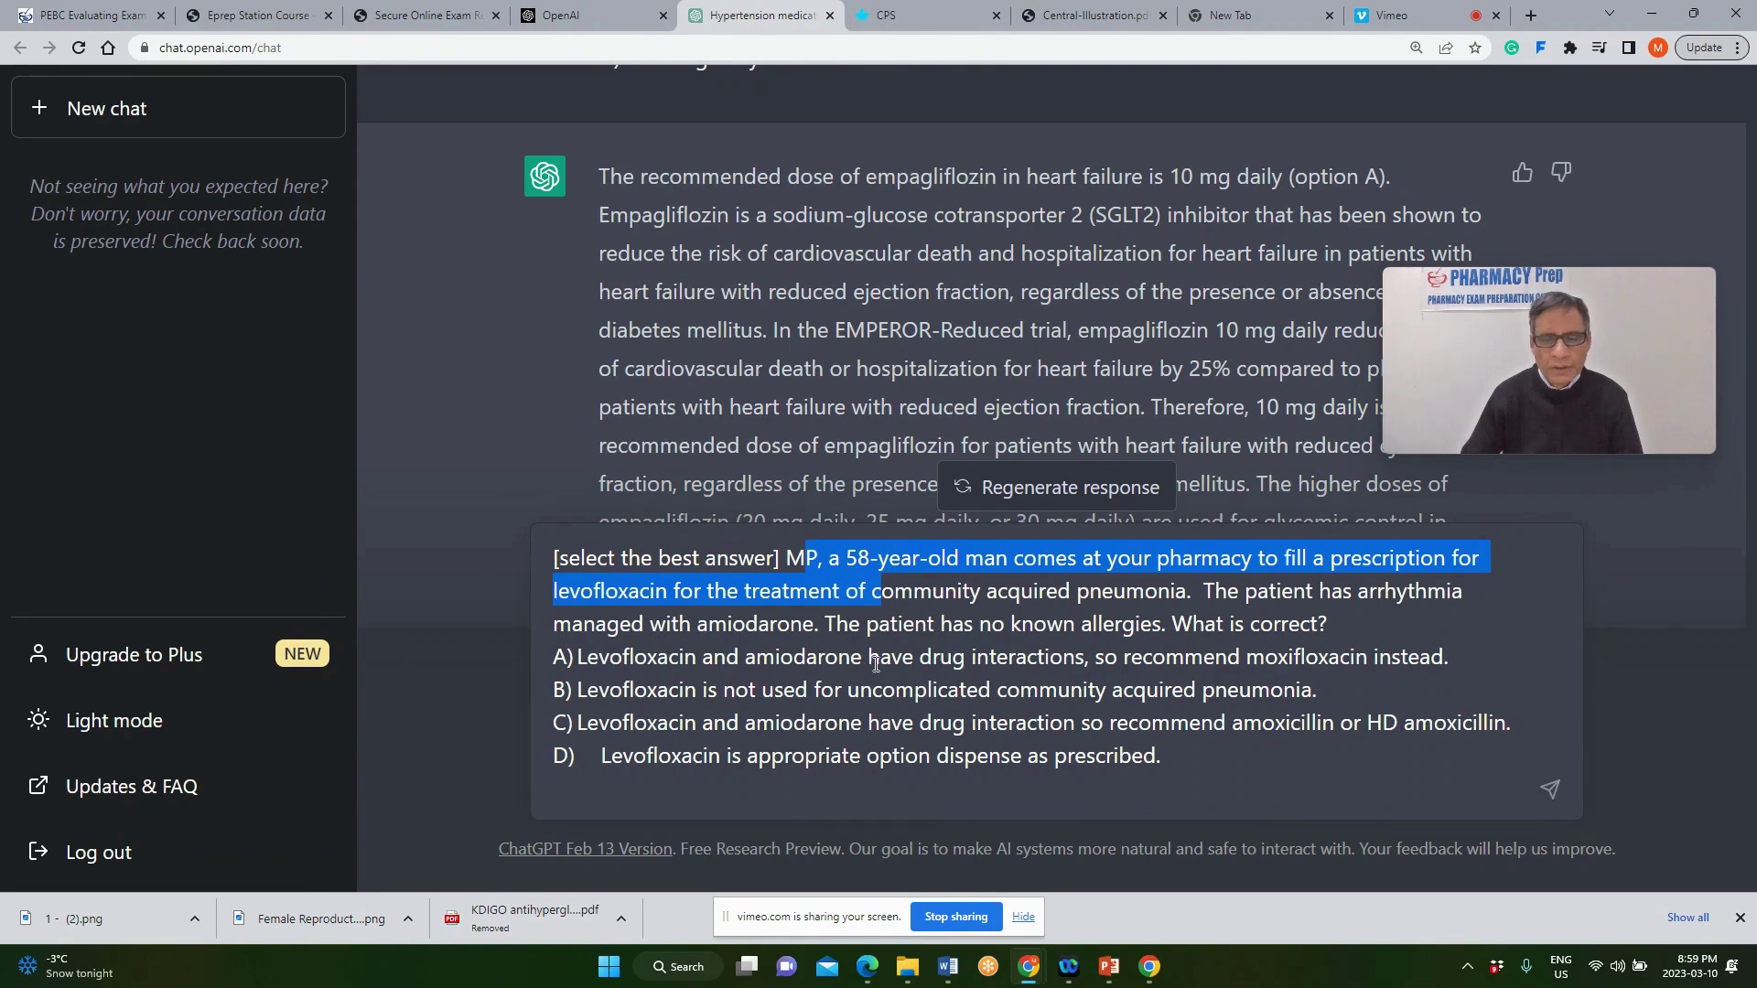
pyautogui.moveTo(1491, 723); pyautogui.dragTo(551, 728)
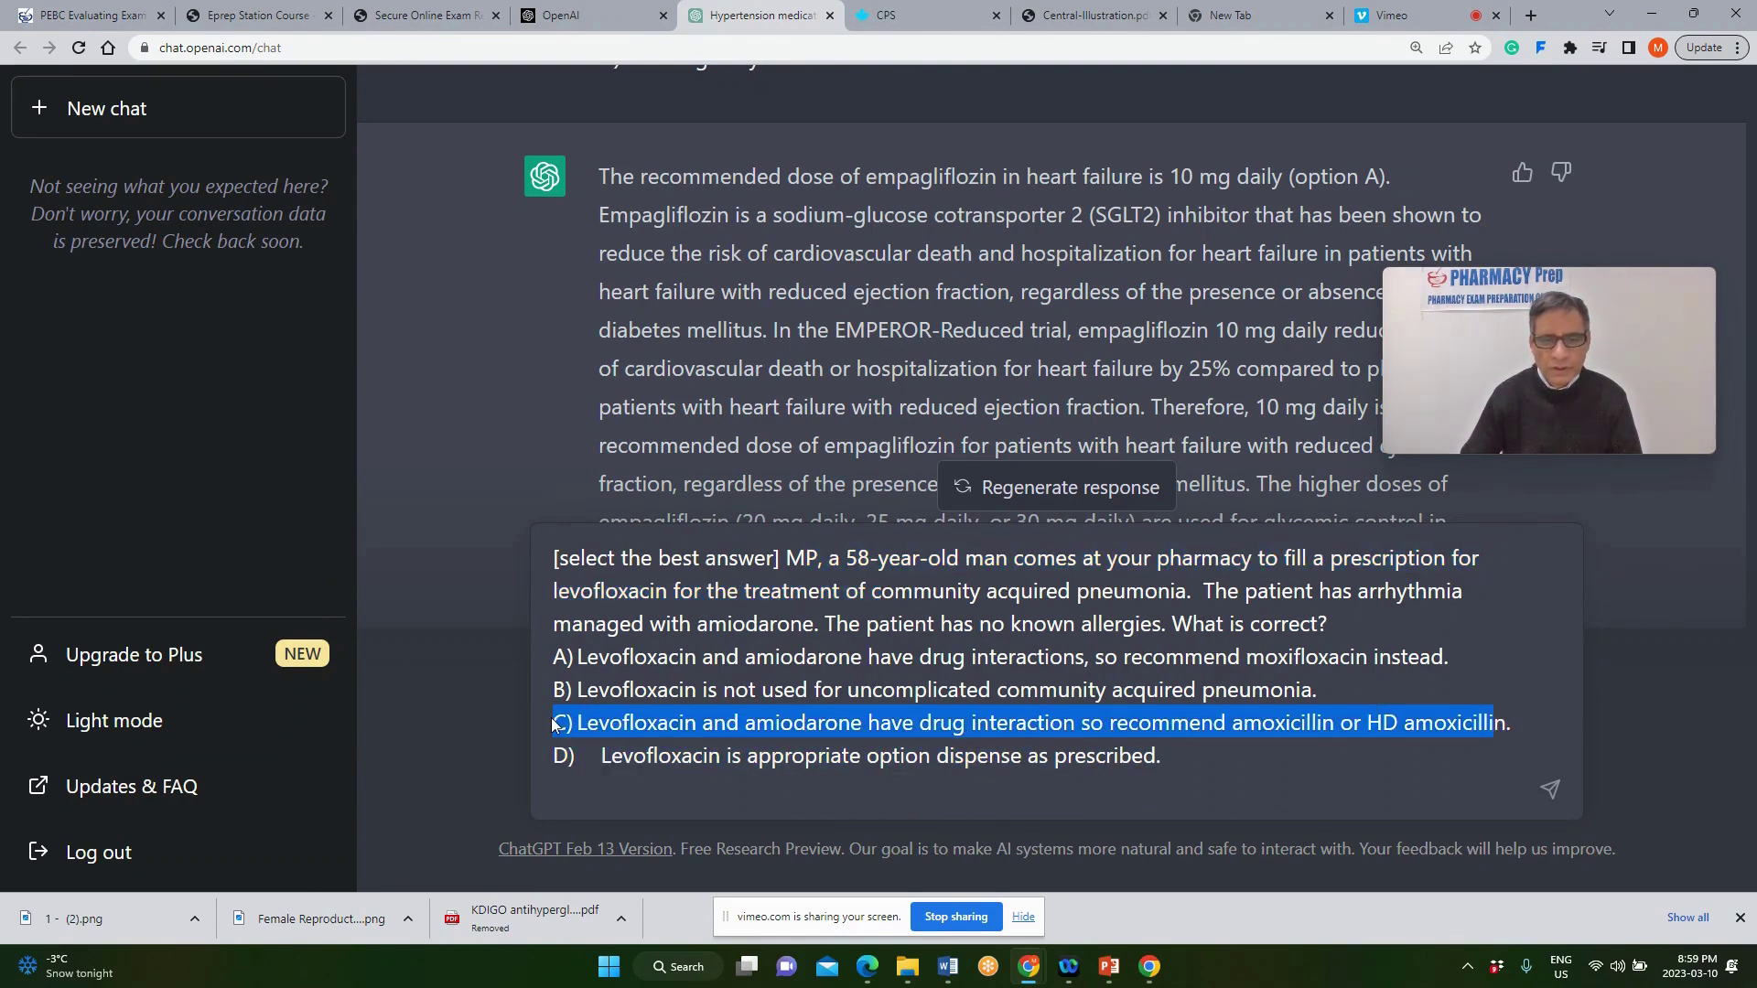
pyautogui.click(1549, 790)
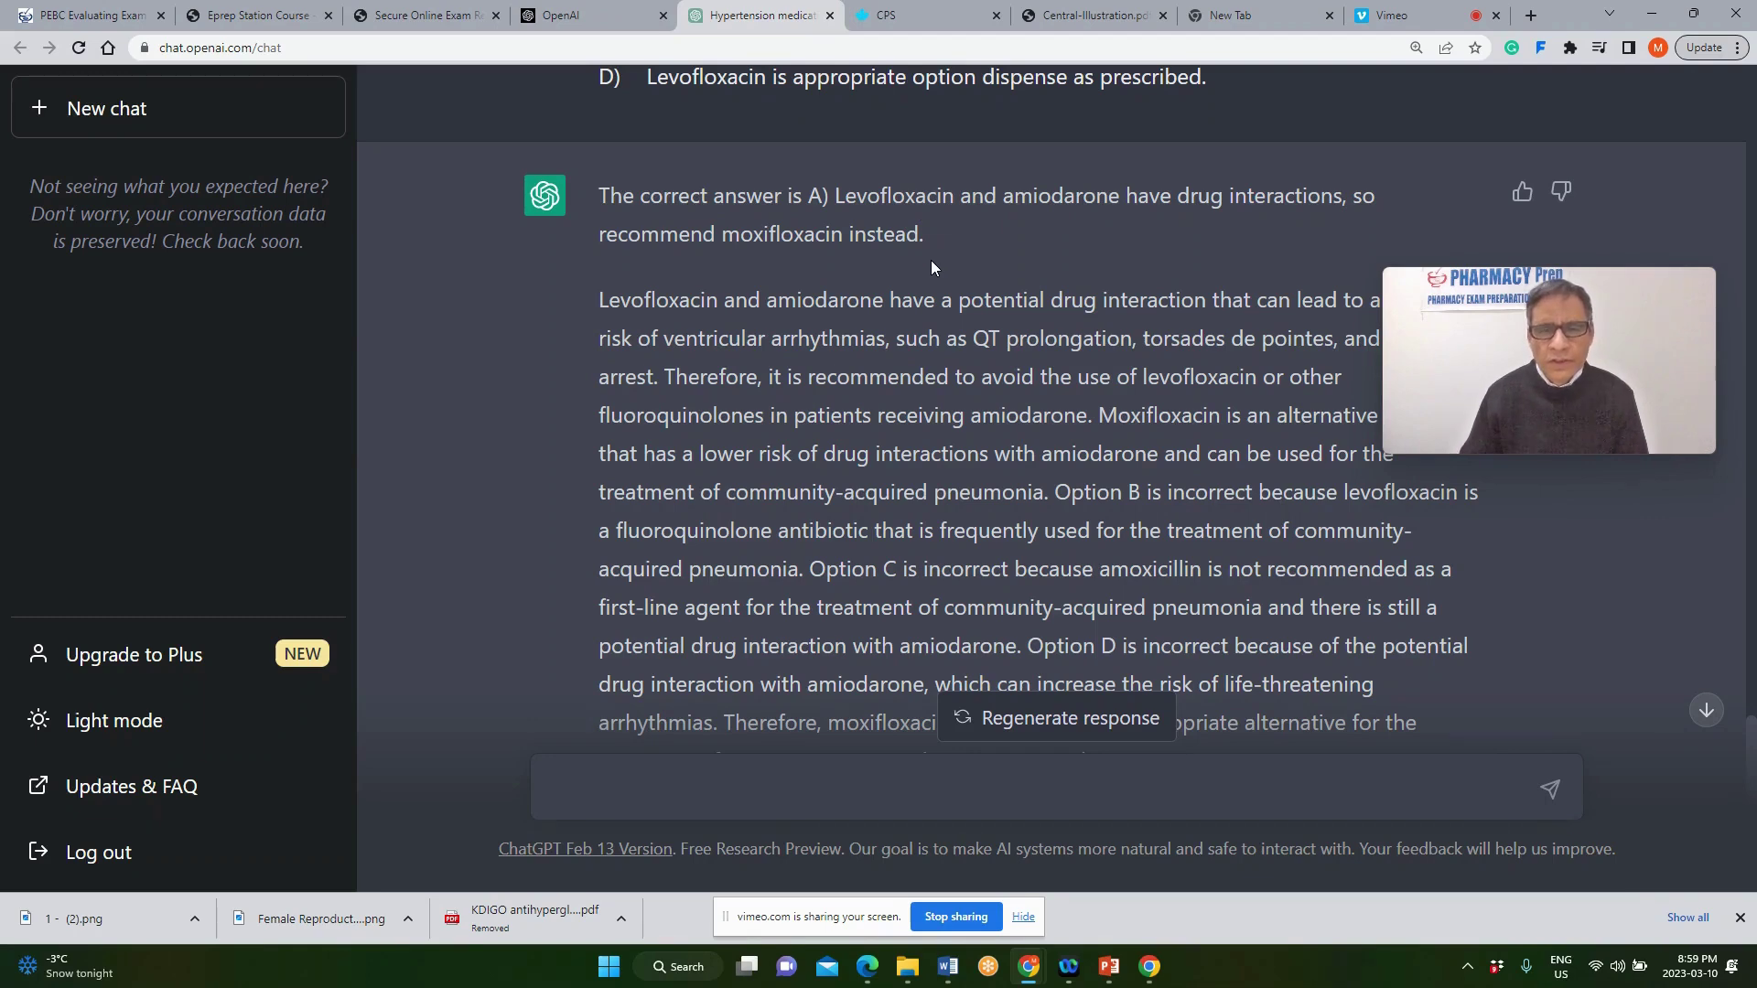
# Review the response to the levofloxacin and amiodarone question, checking the chosen option and the reasoning for each alternative.
pyautogui.scroll(3, 958, 461)
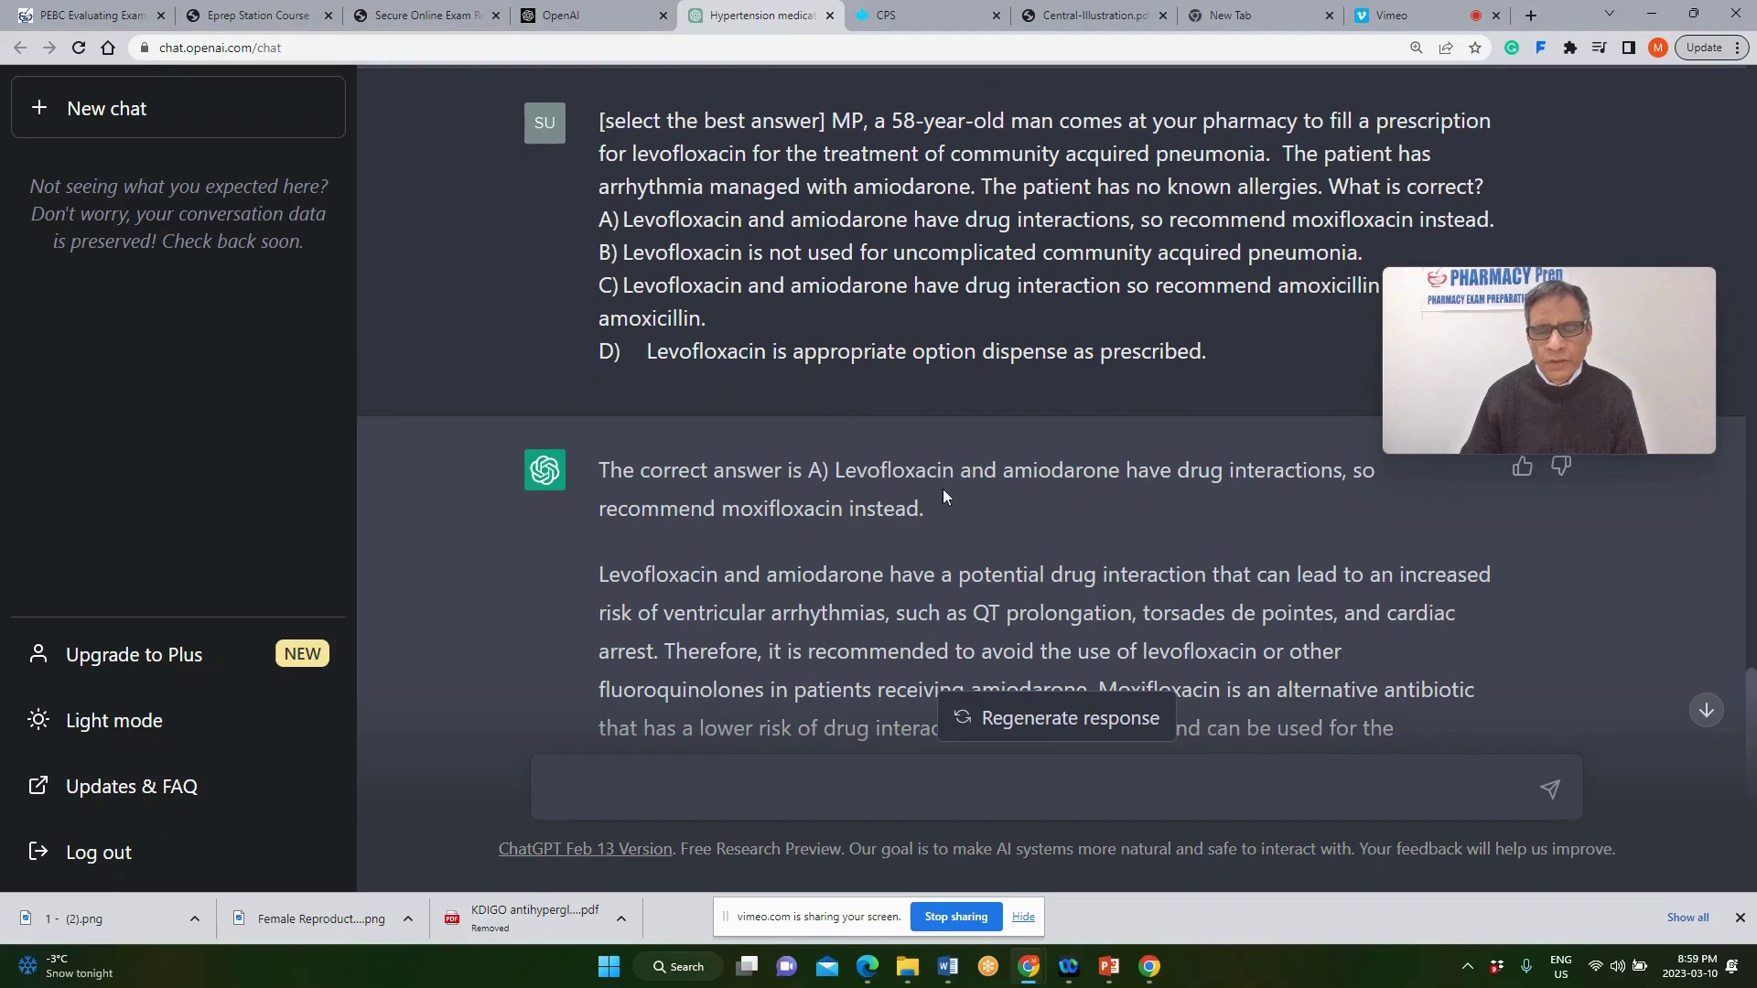
pyautogui.scroll(-1, 933, 526)
pyautogui.scroll(-3, 964, 630)
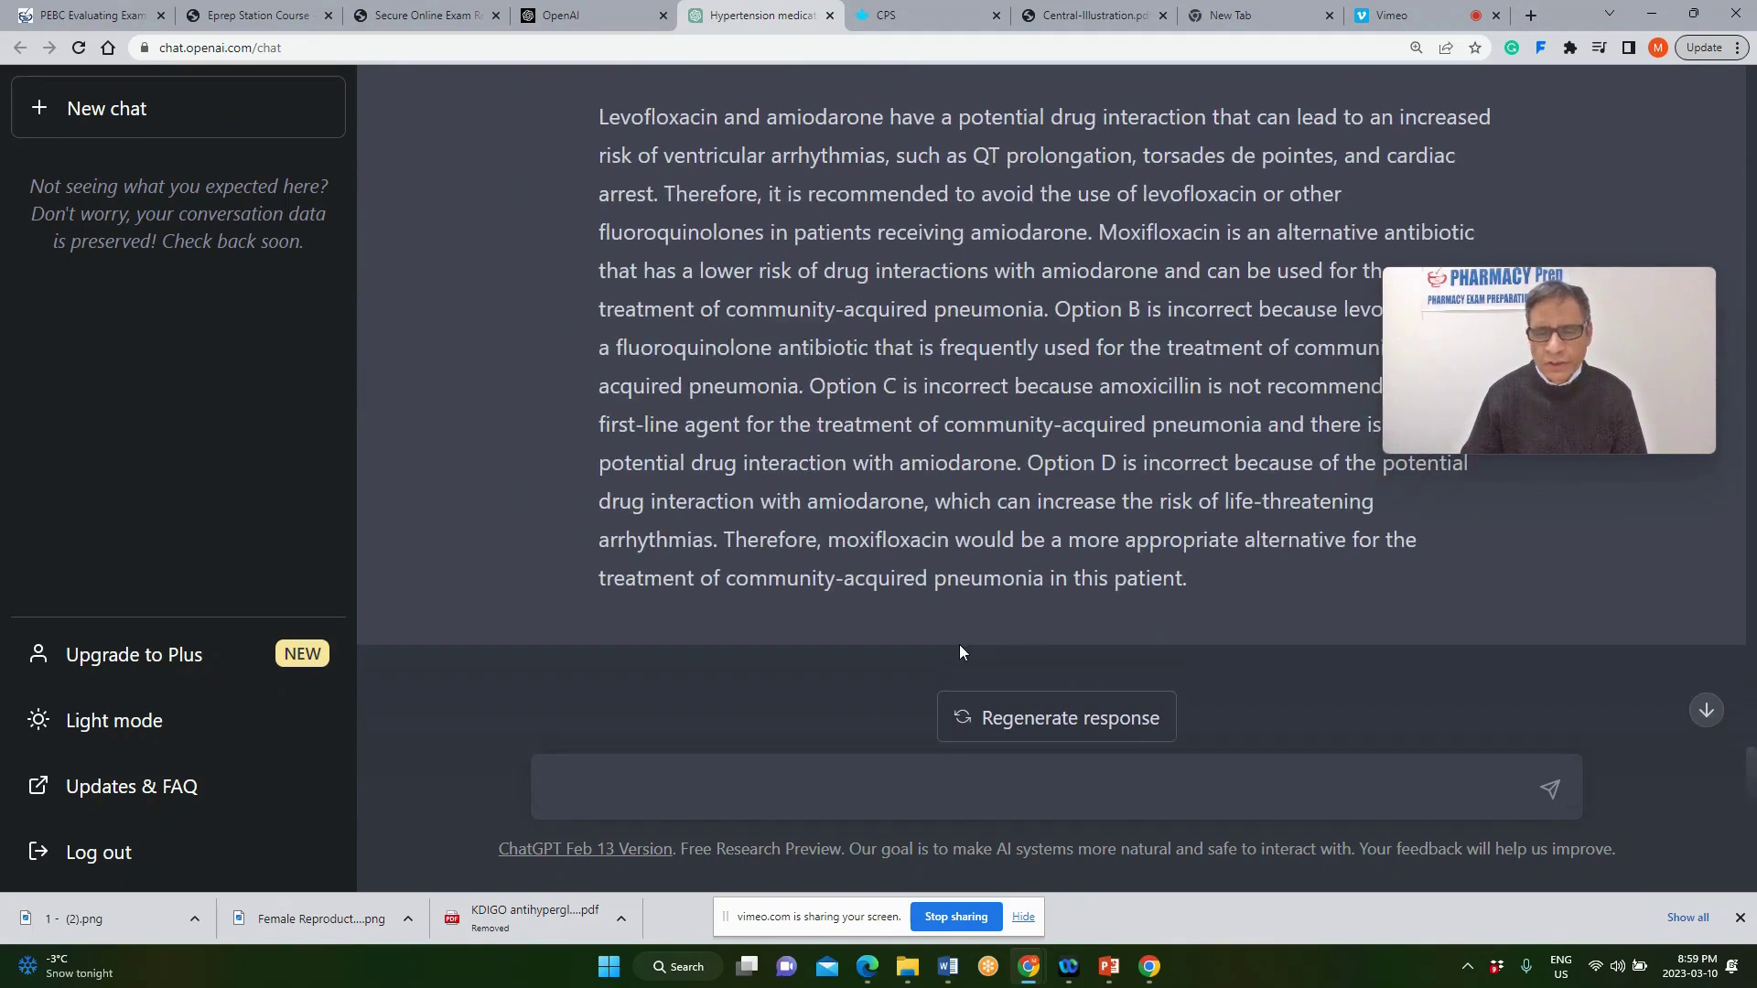
# Advance the slide show to the 35% (w/v) percentage strength question and submit the matching prepared prompt in ChatGPT.
pyautogui.hotkey('alt', 'Tab')
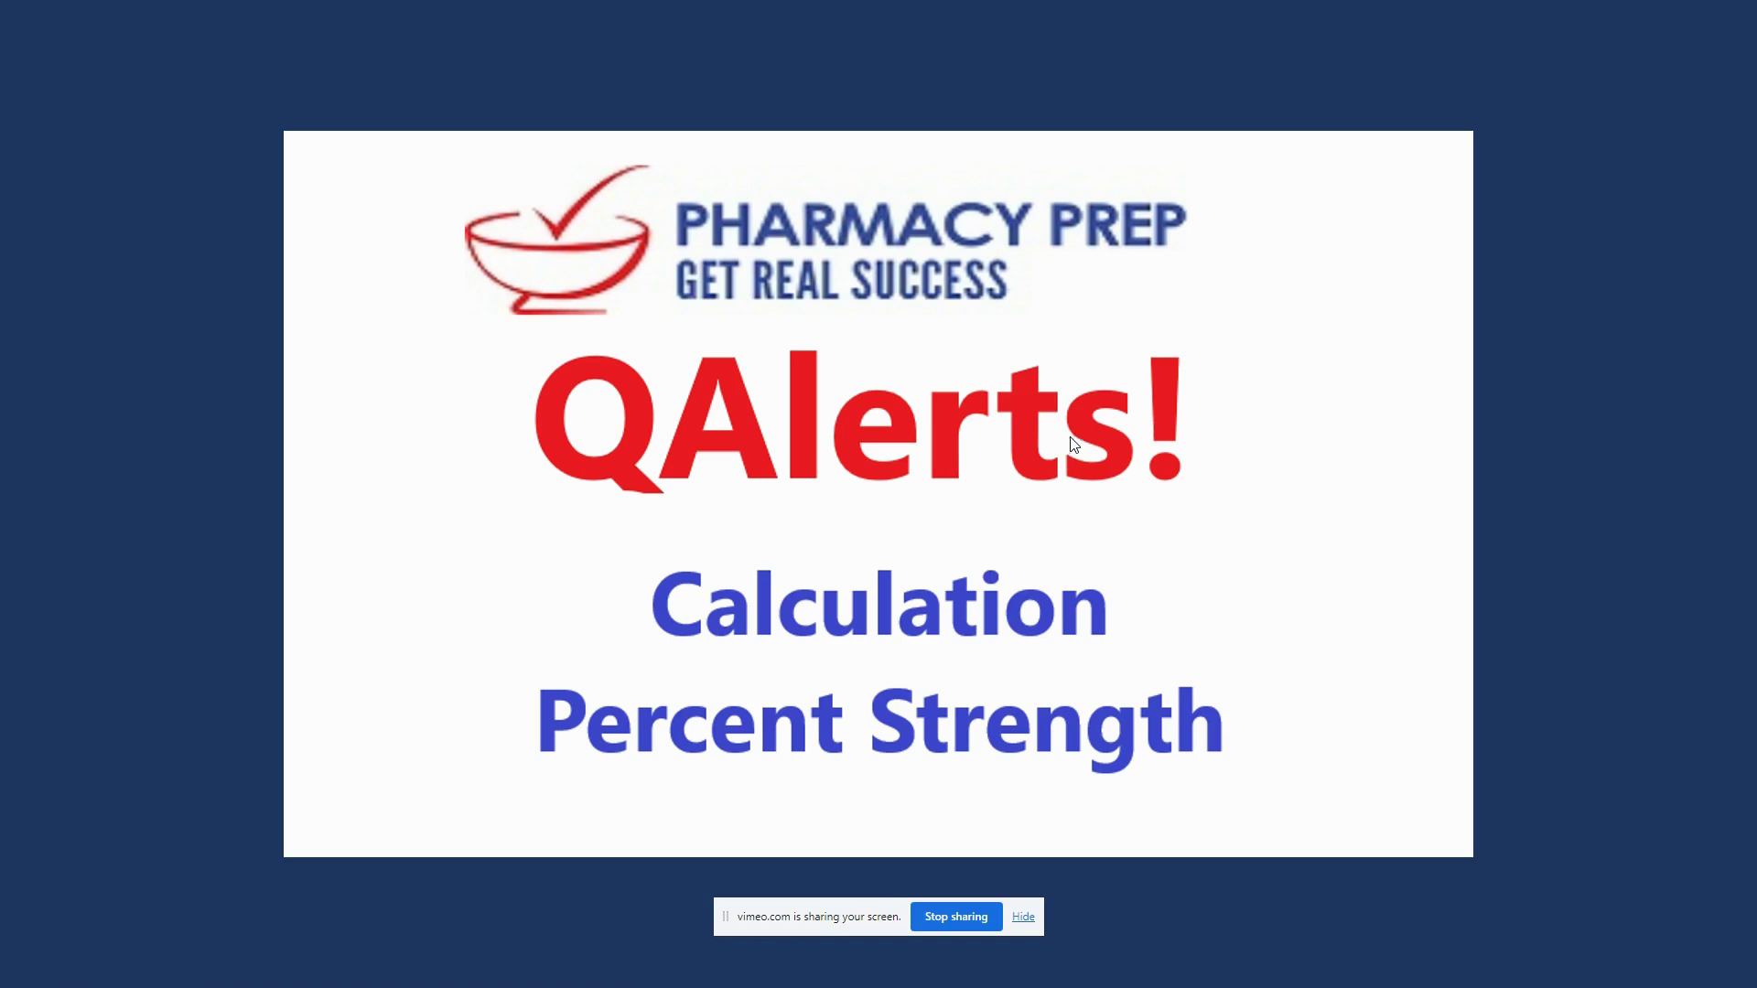
pyautogui.press('Right')
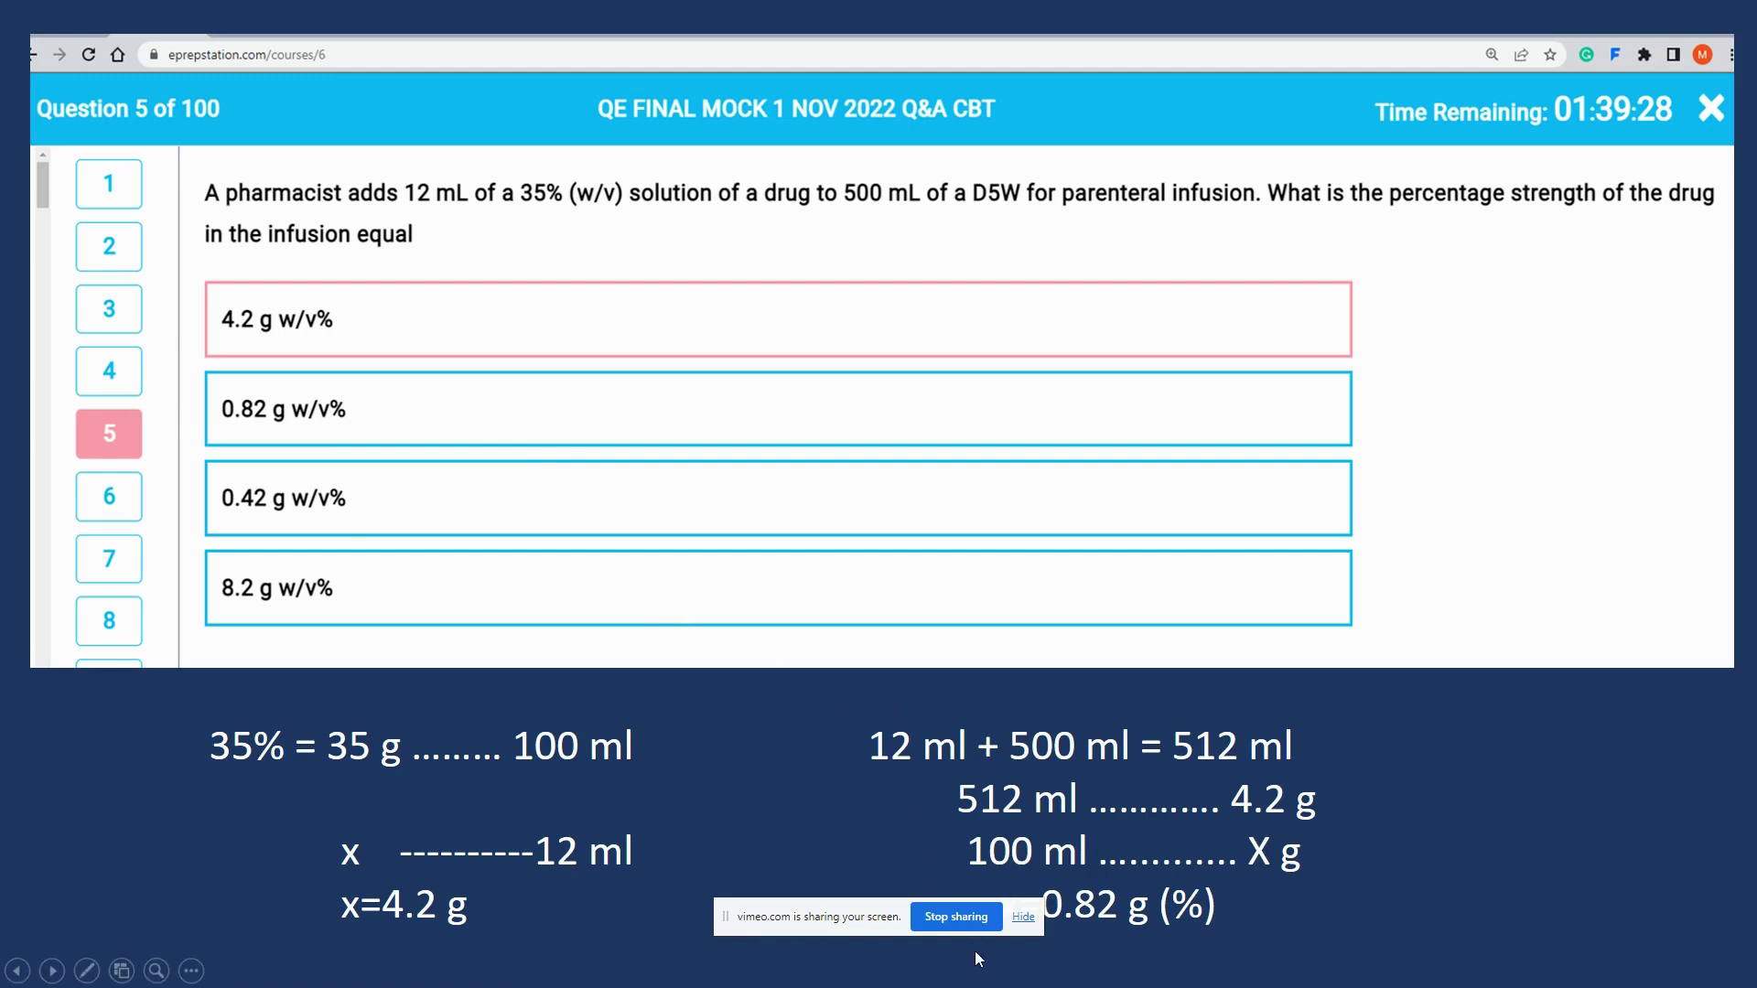
pyautogui.hotkey('alt', 'Tab')
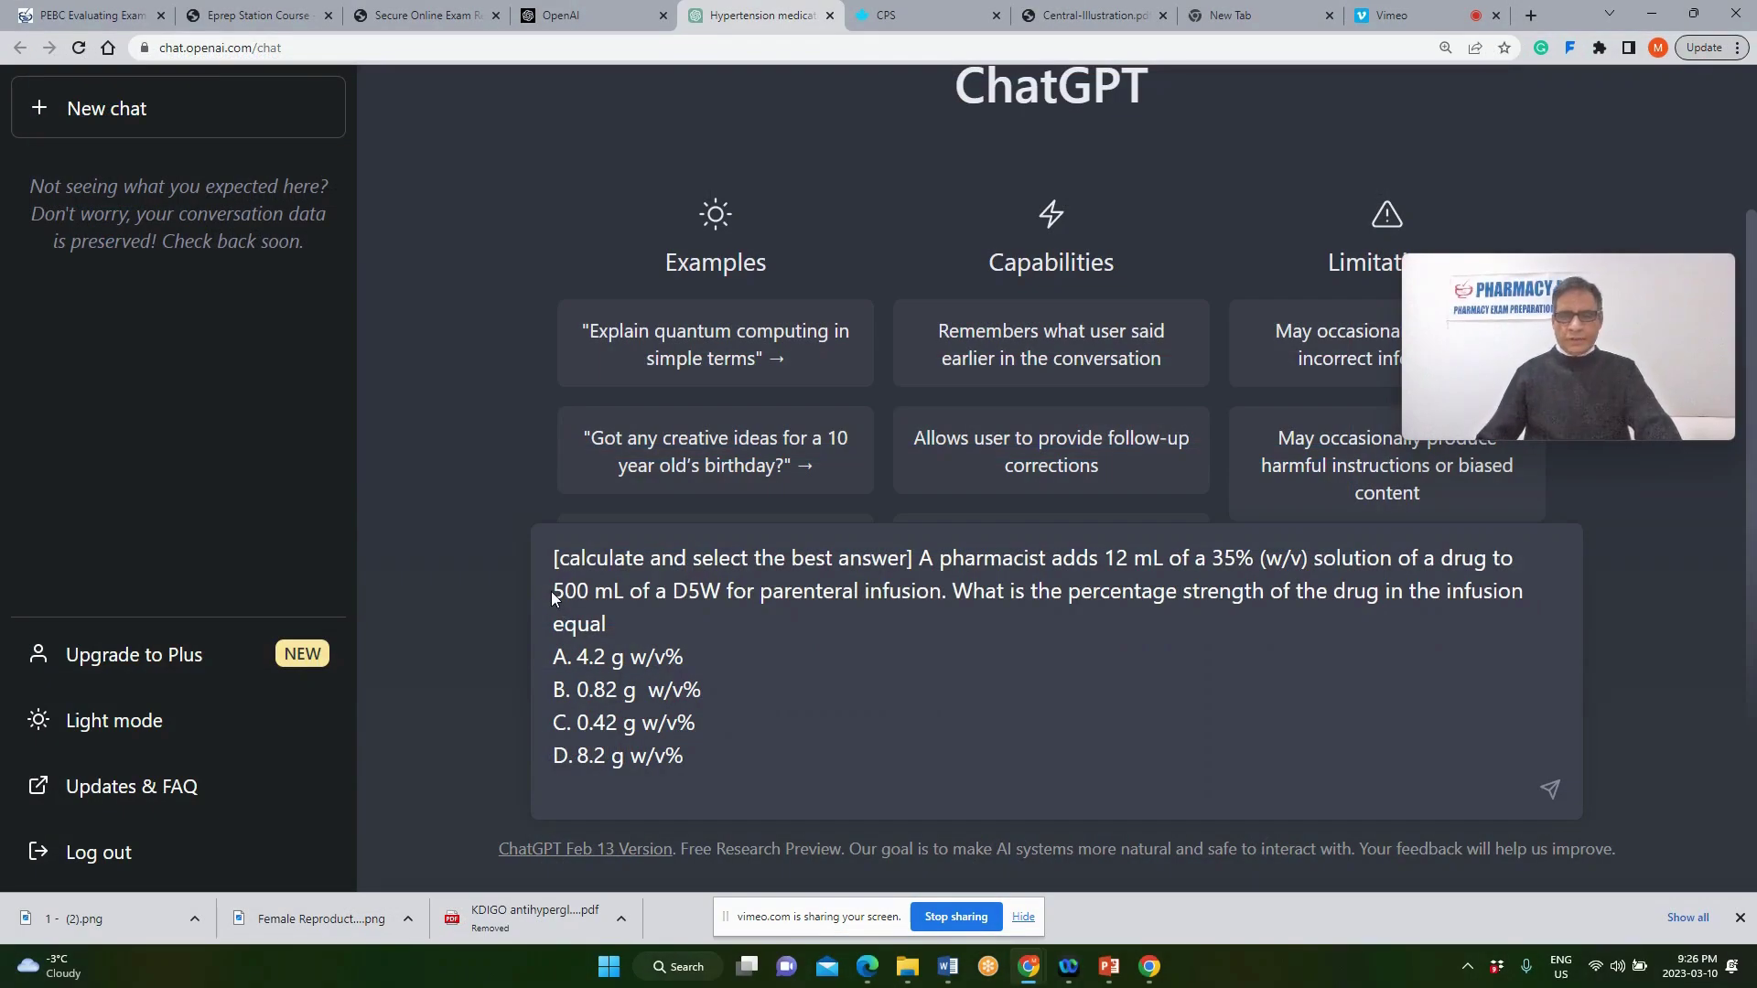
pyautogui.click(1548, 789)
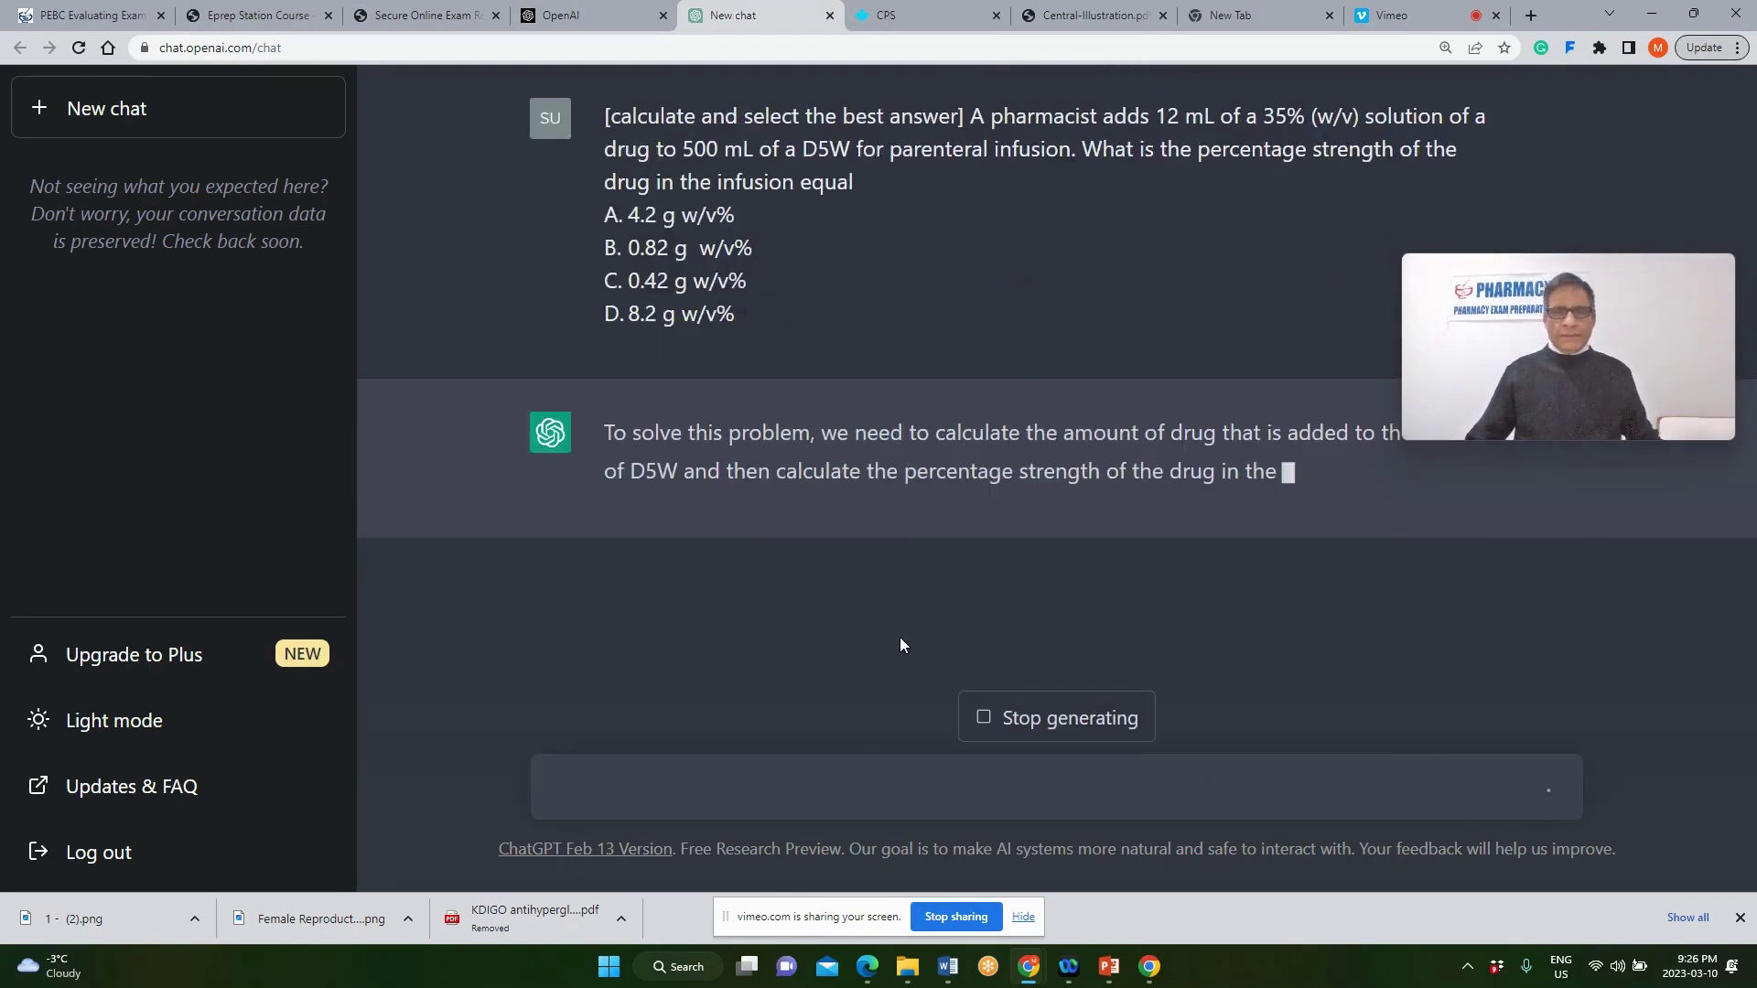
# Review the percentage strength calculation in the response and highlight option B, 0.82 g w/v%, in the prompt.
pyautogui.moveTo(1688, 274); pyautogui.dragTo(1707, 103)
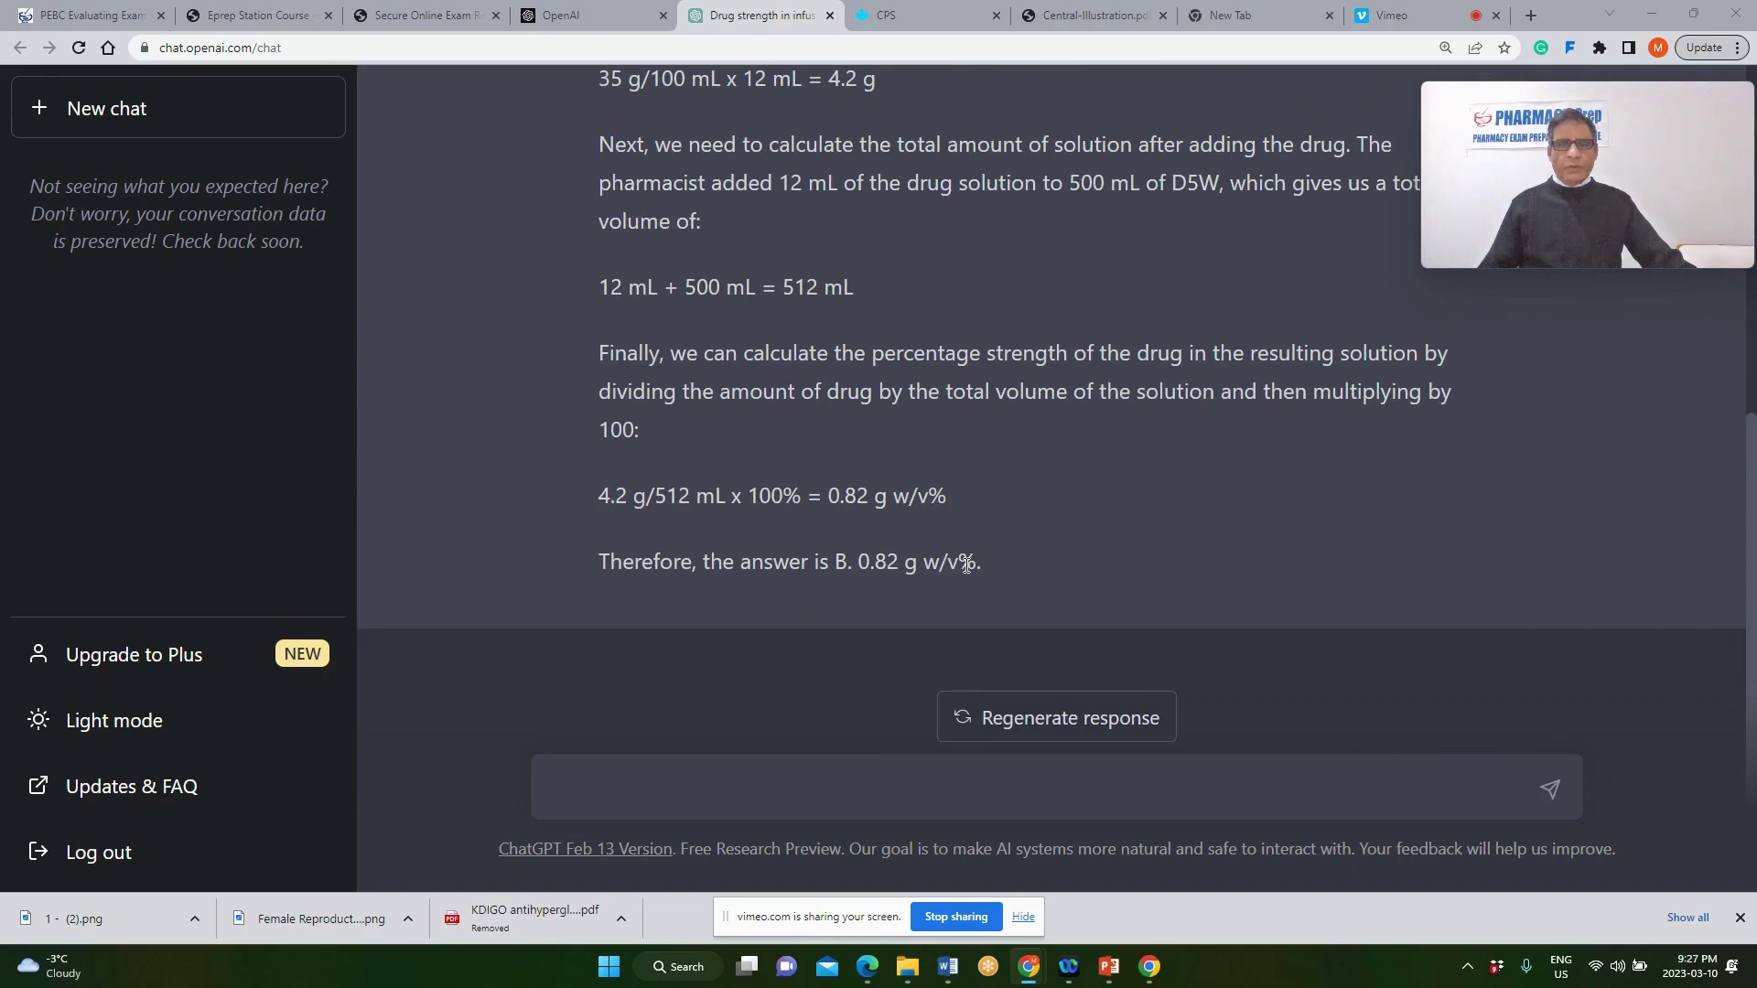
pyautogui.scroll(5, 966, 565)
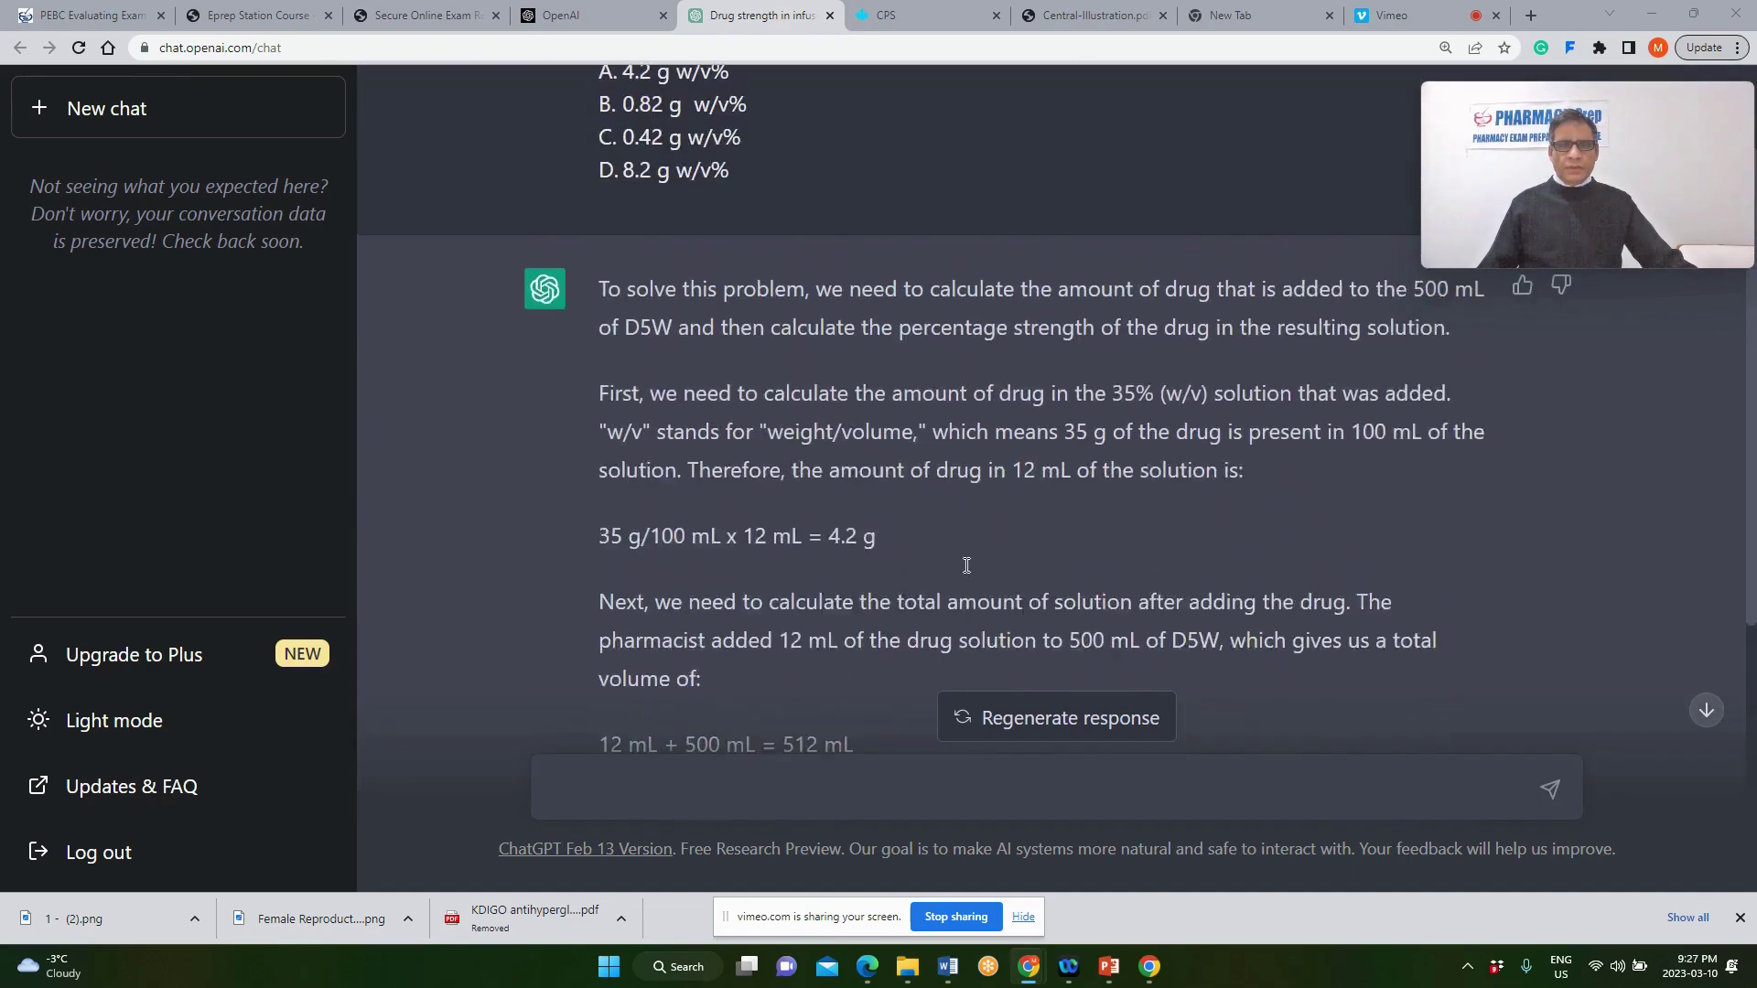
pyautogui.scroll(2, 966, 564)
pyautogui.moveTo(715, 243); pyautogui.dragTo(602, 245)
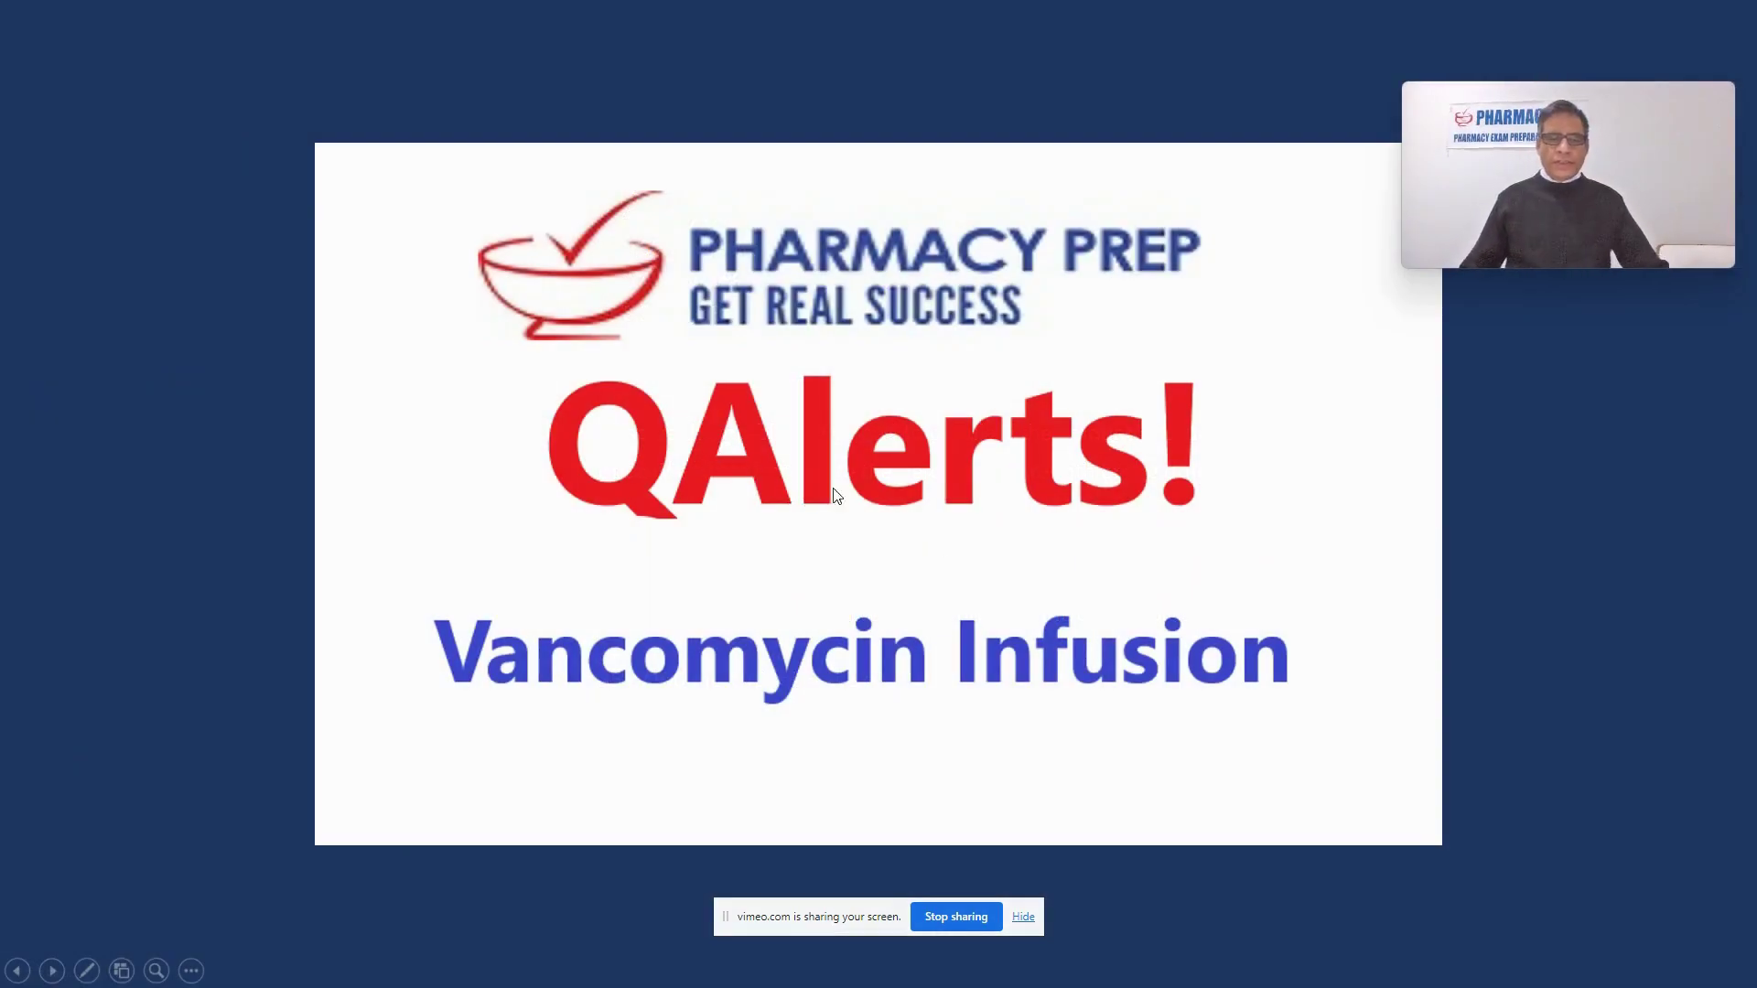
# Advance the slide show to the vancomycin infusion rate question and move the floating video preview off the question text.
pyautogui.click(1010, 565)
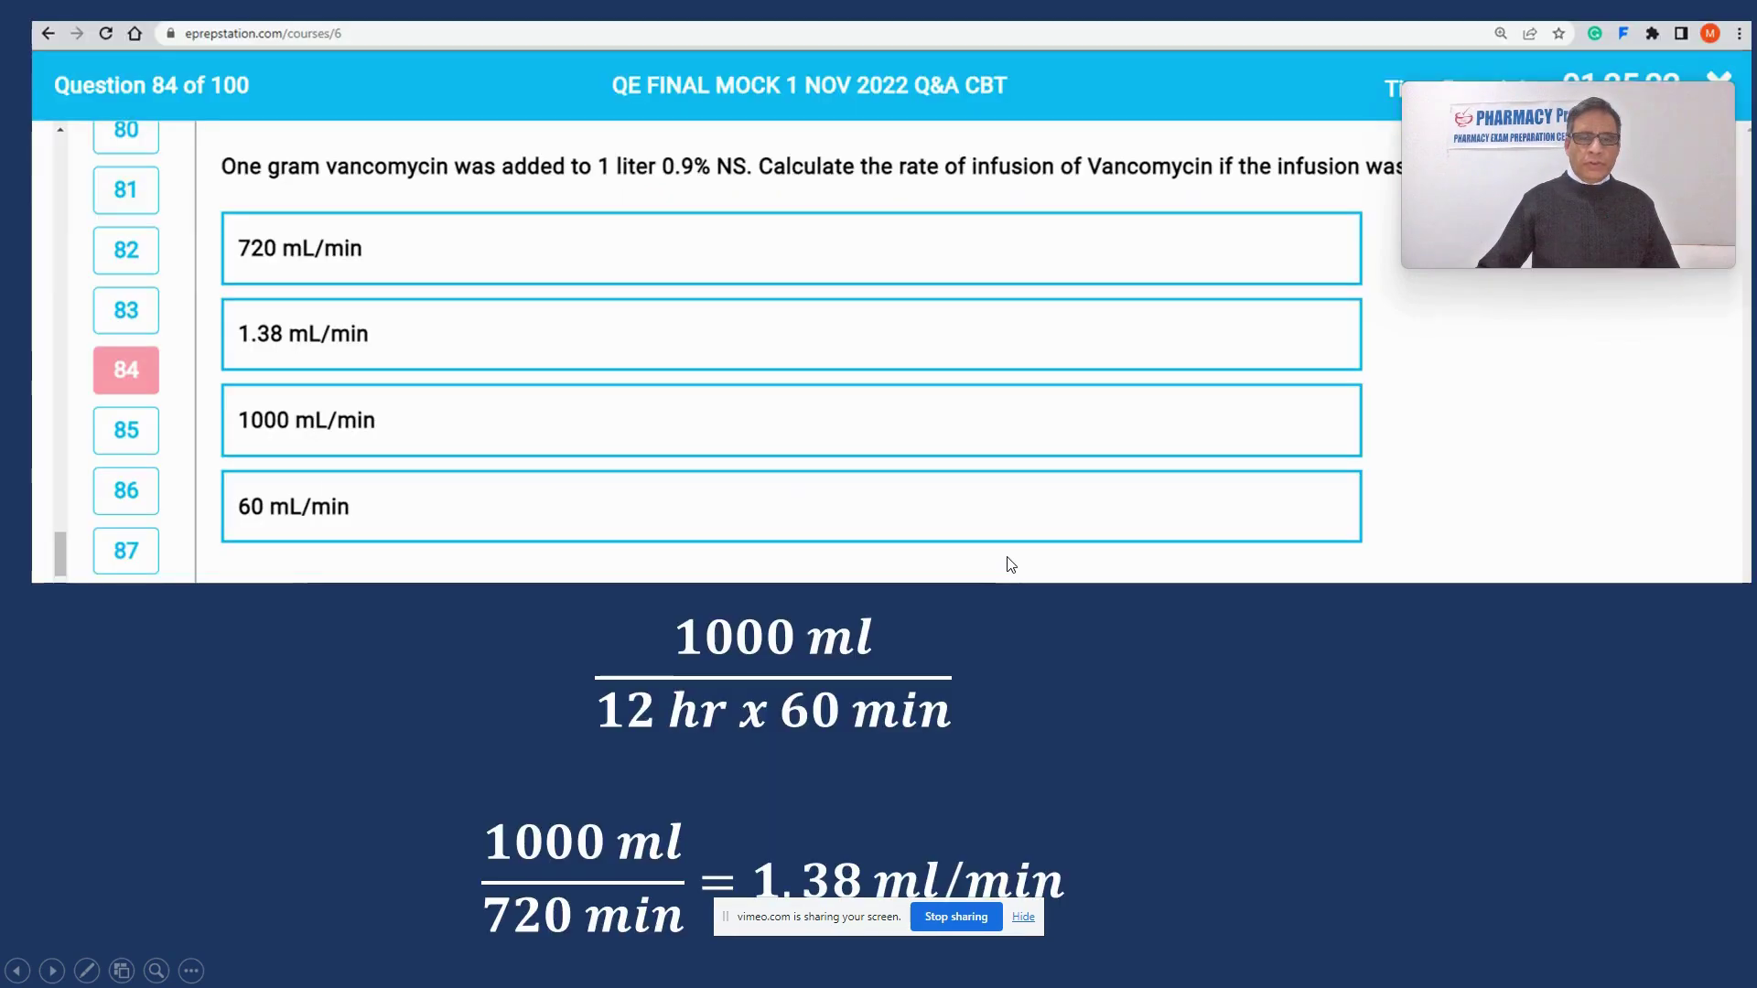
pyautogui.moveTo(1414, 99)
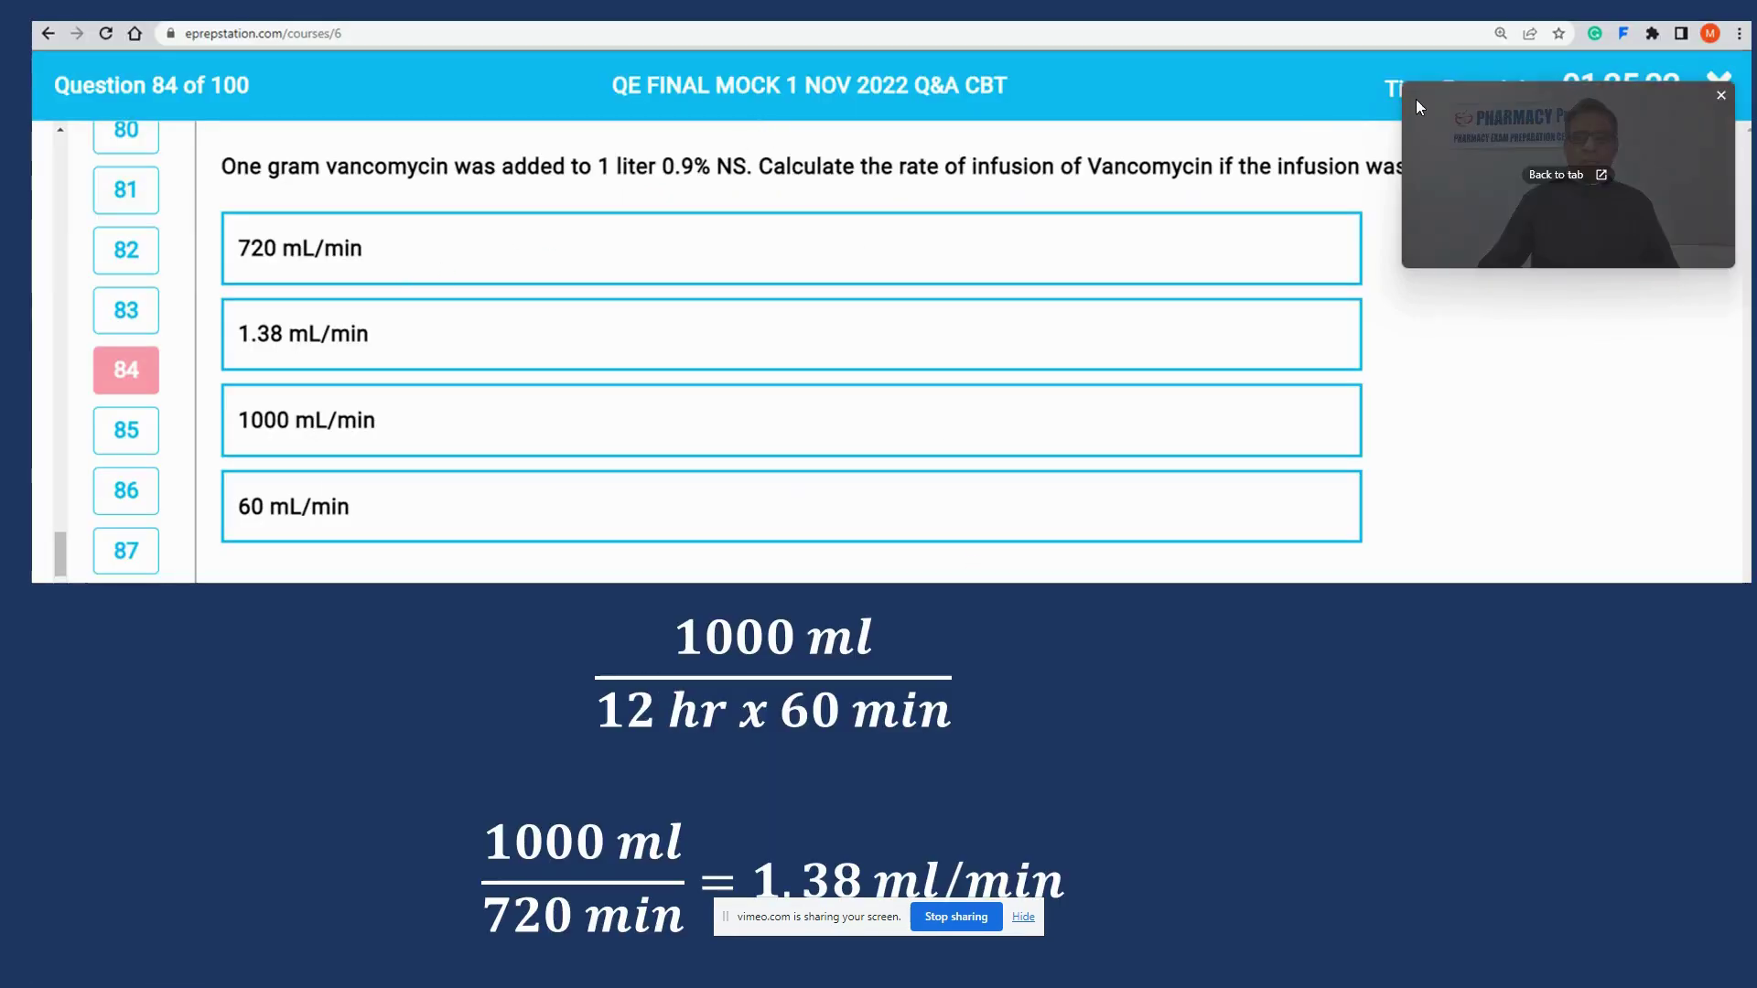
pyautogui.moveTo(1496, 90); pyautogui.dragTo(1550, 383)
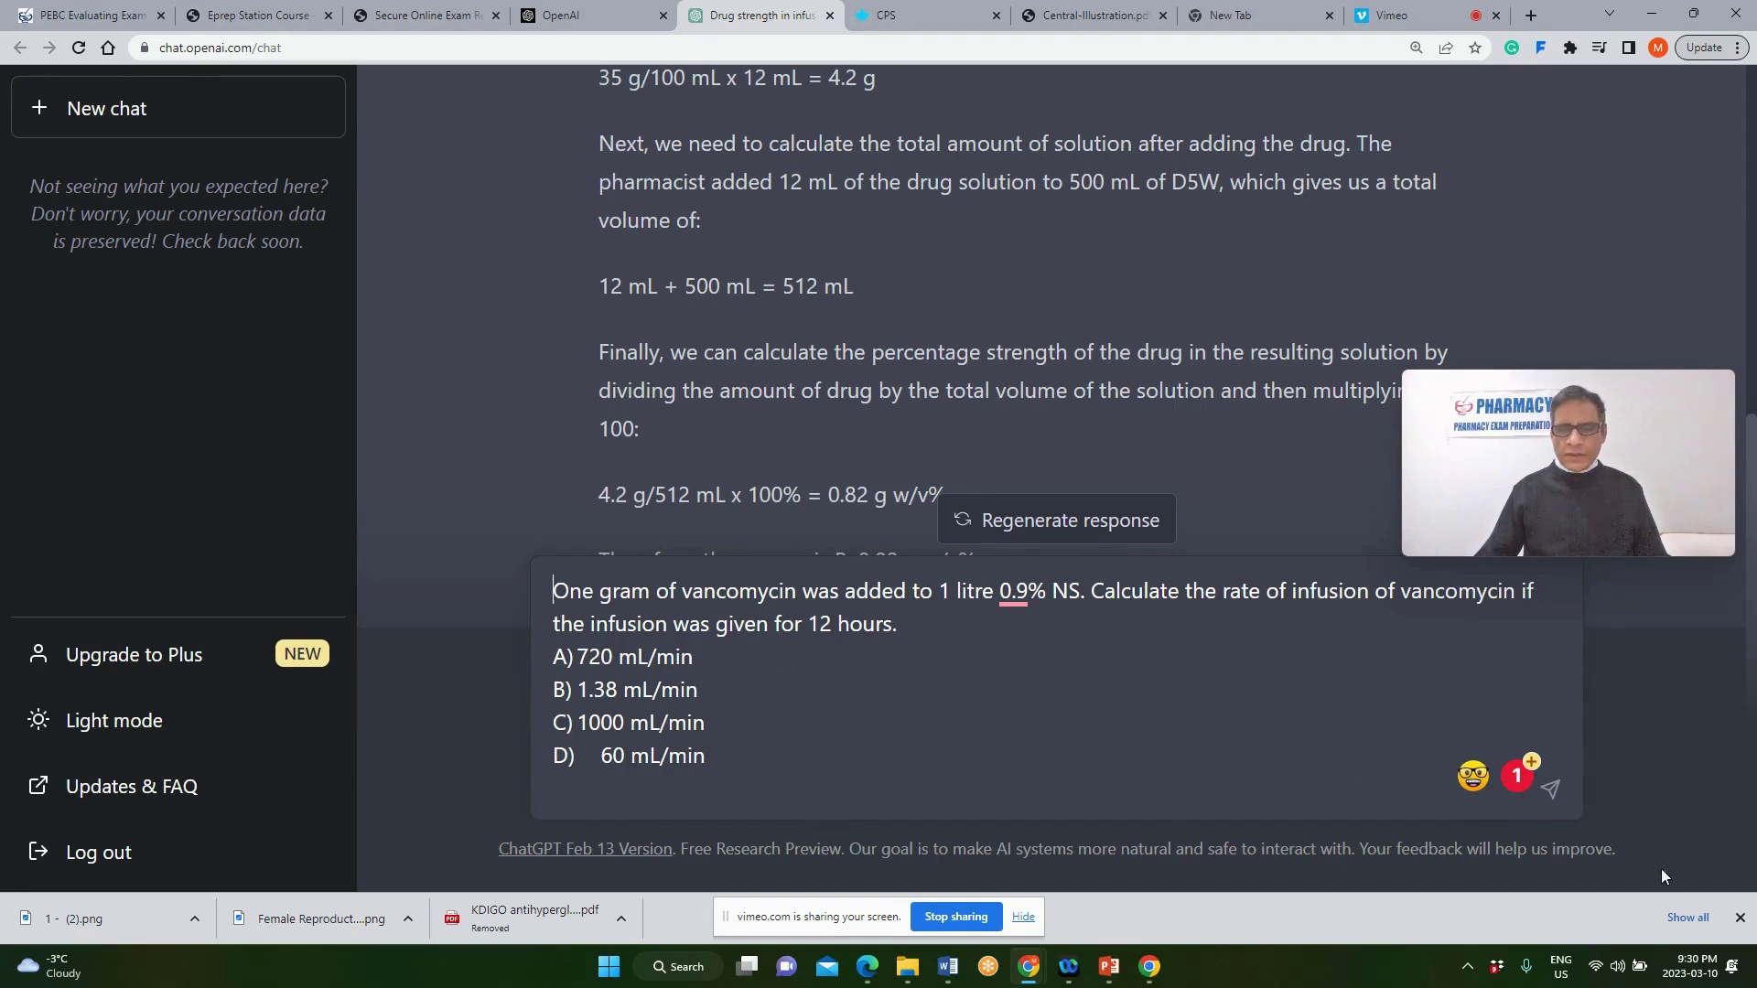
# Submit the prompt on the 12-hour vancomycin infusion rate in ChatGPT and review the calculation, highlighting the final answer line.
pyautogui.click(1551, 789)
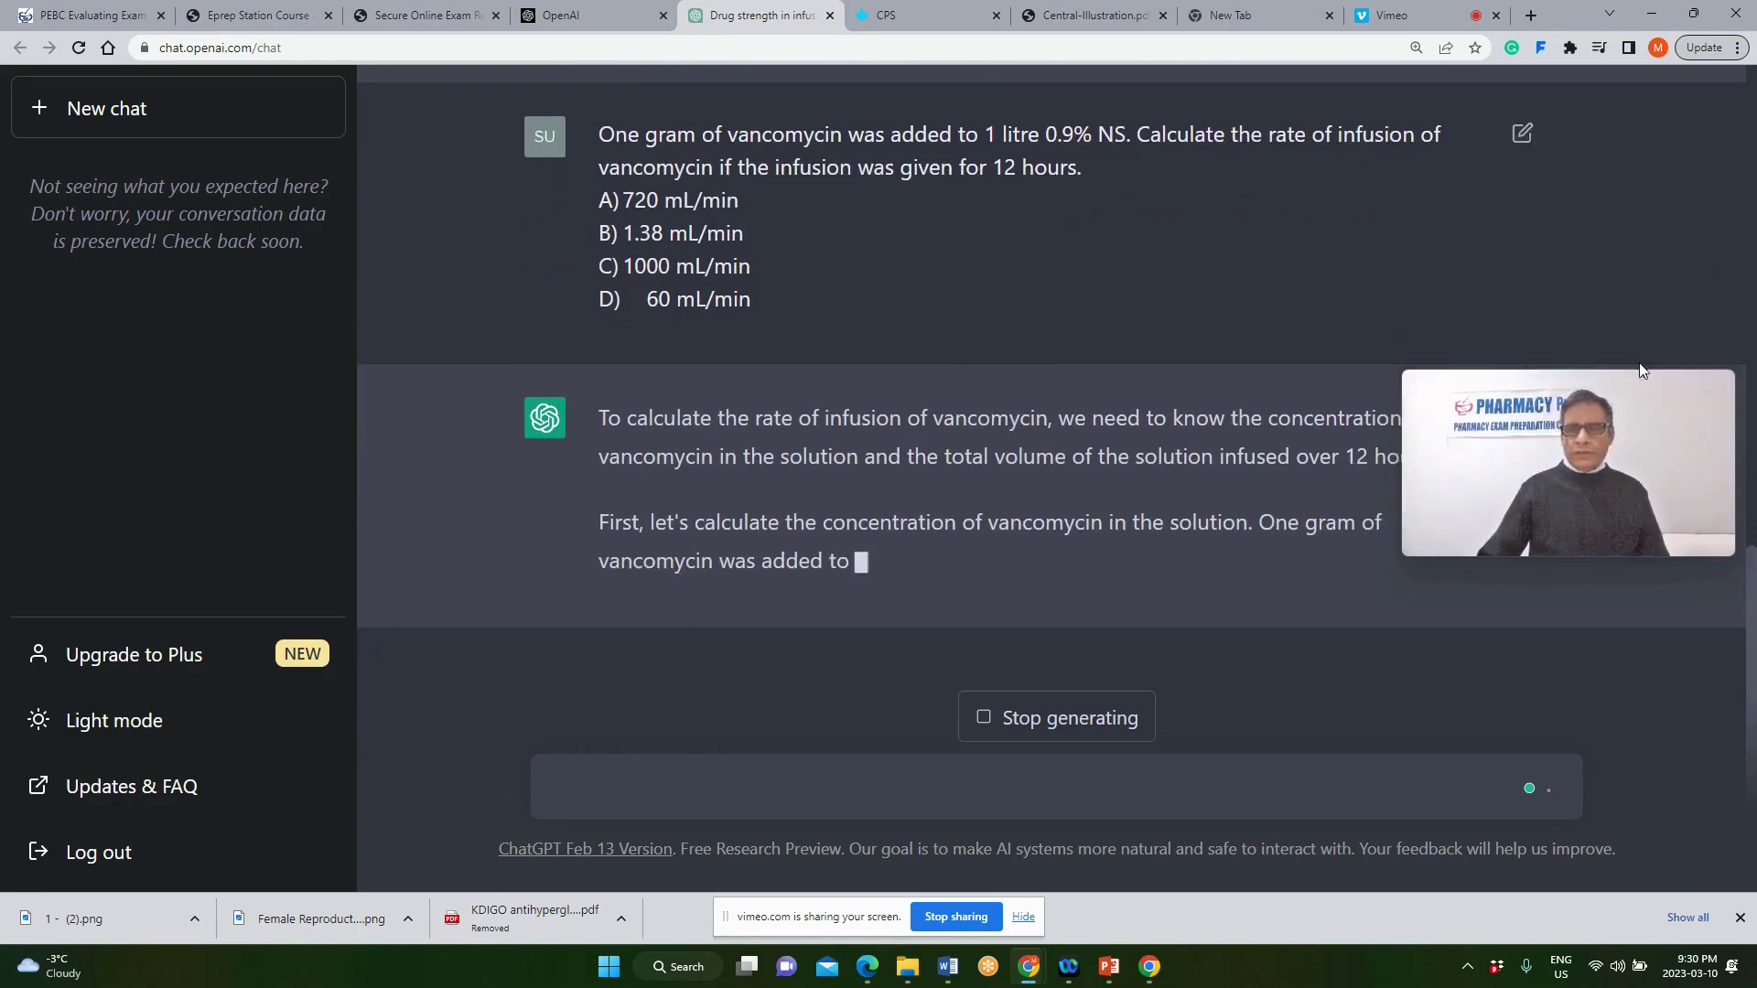
pyautogui.moveTo(1621, 382); pyautogui.dragTo(1586, 148)
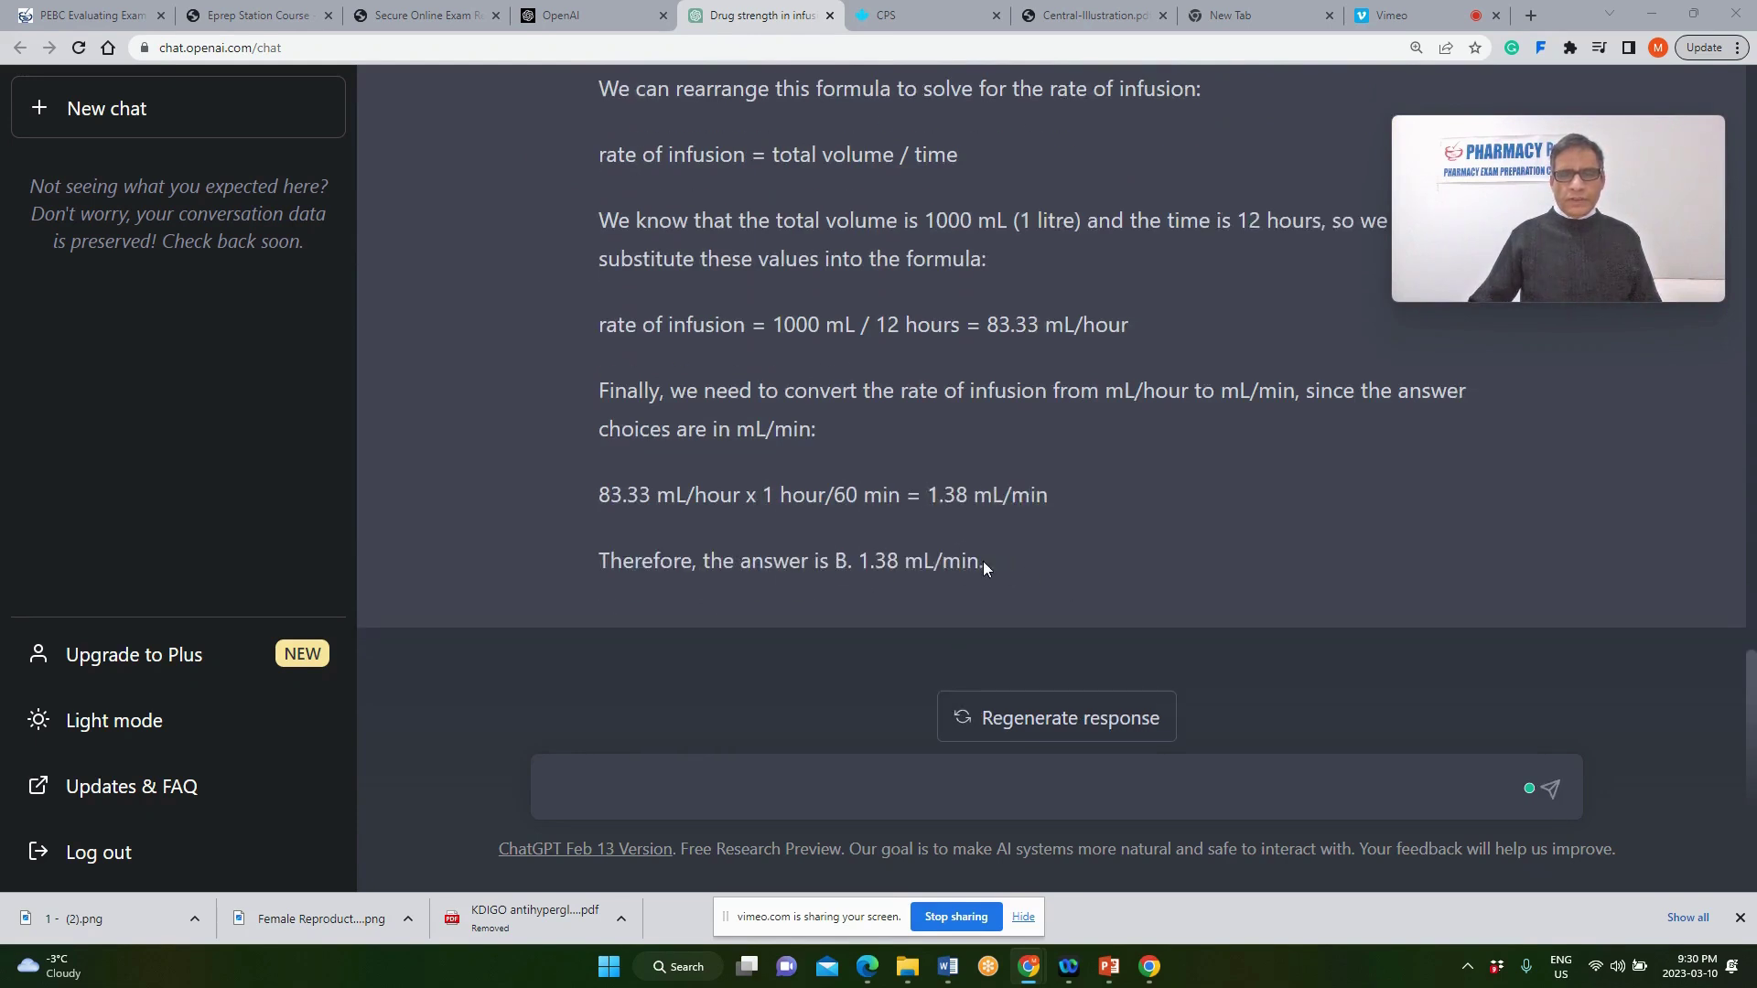
pyautogui.moveTo(985, 562); pyautogui.dragTo(610, 549)
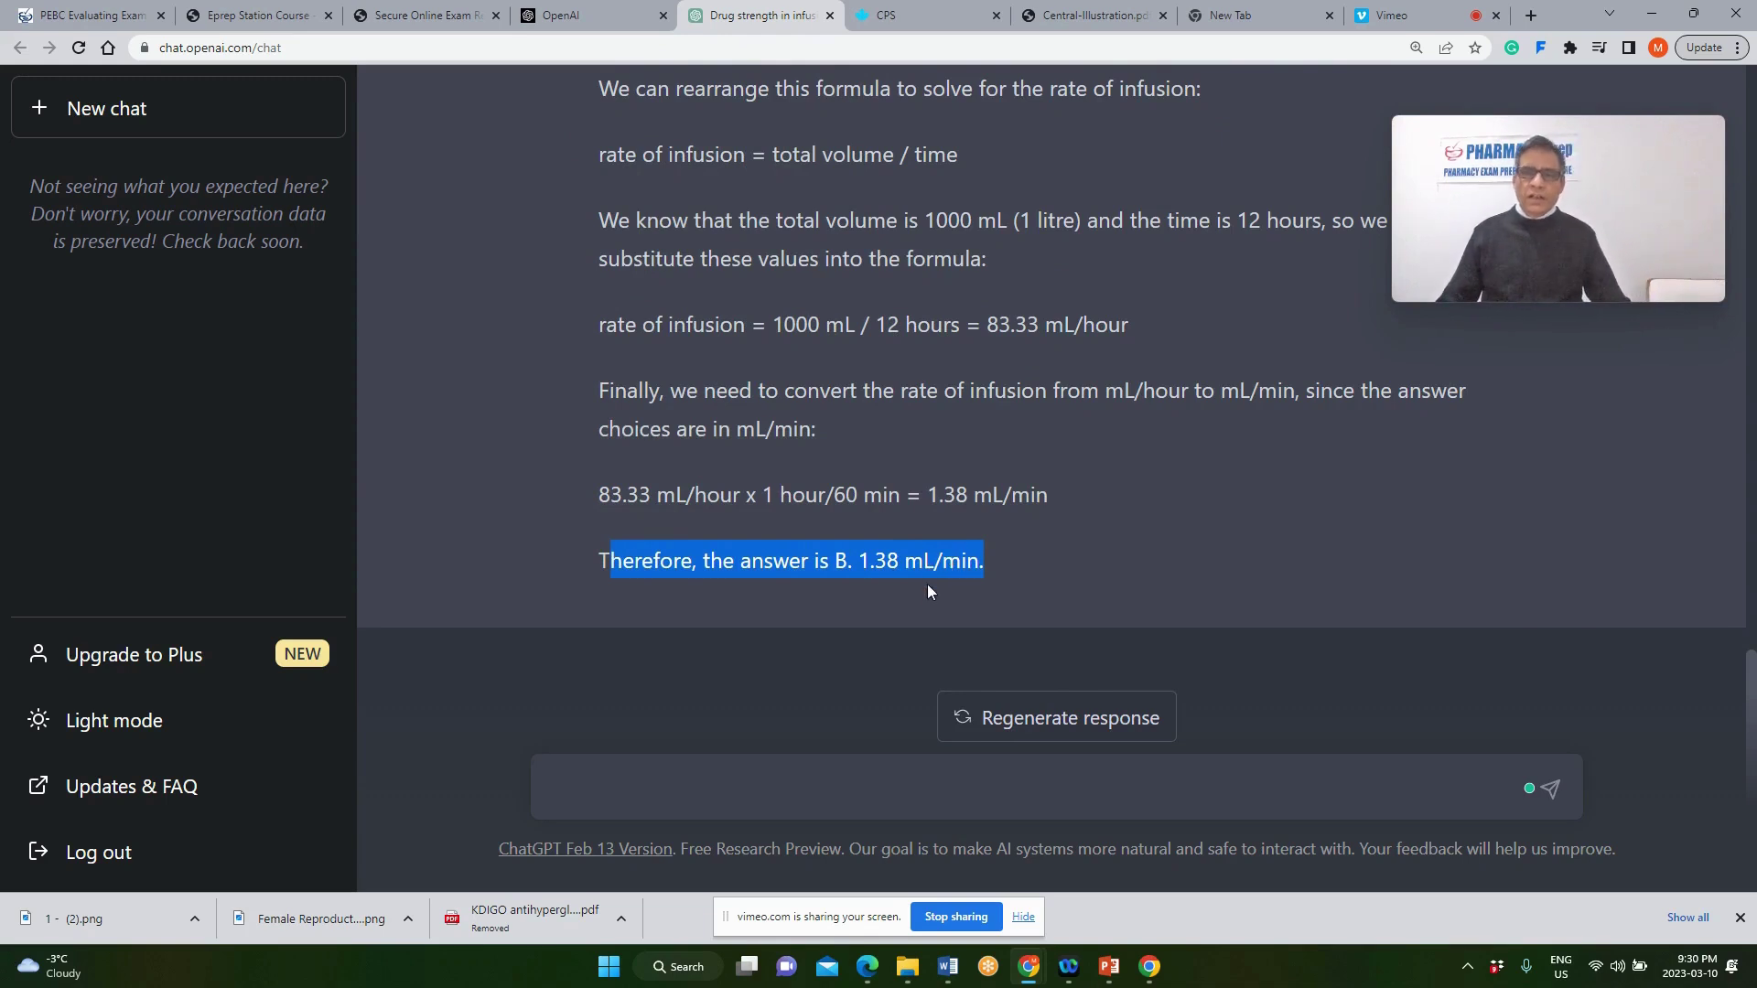
pyautogui.scroll(2, 964, 554)
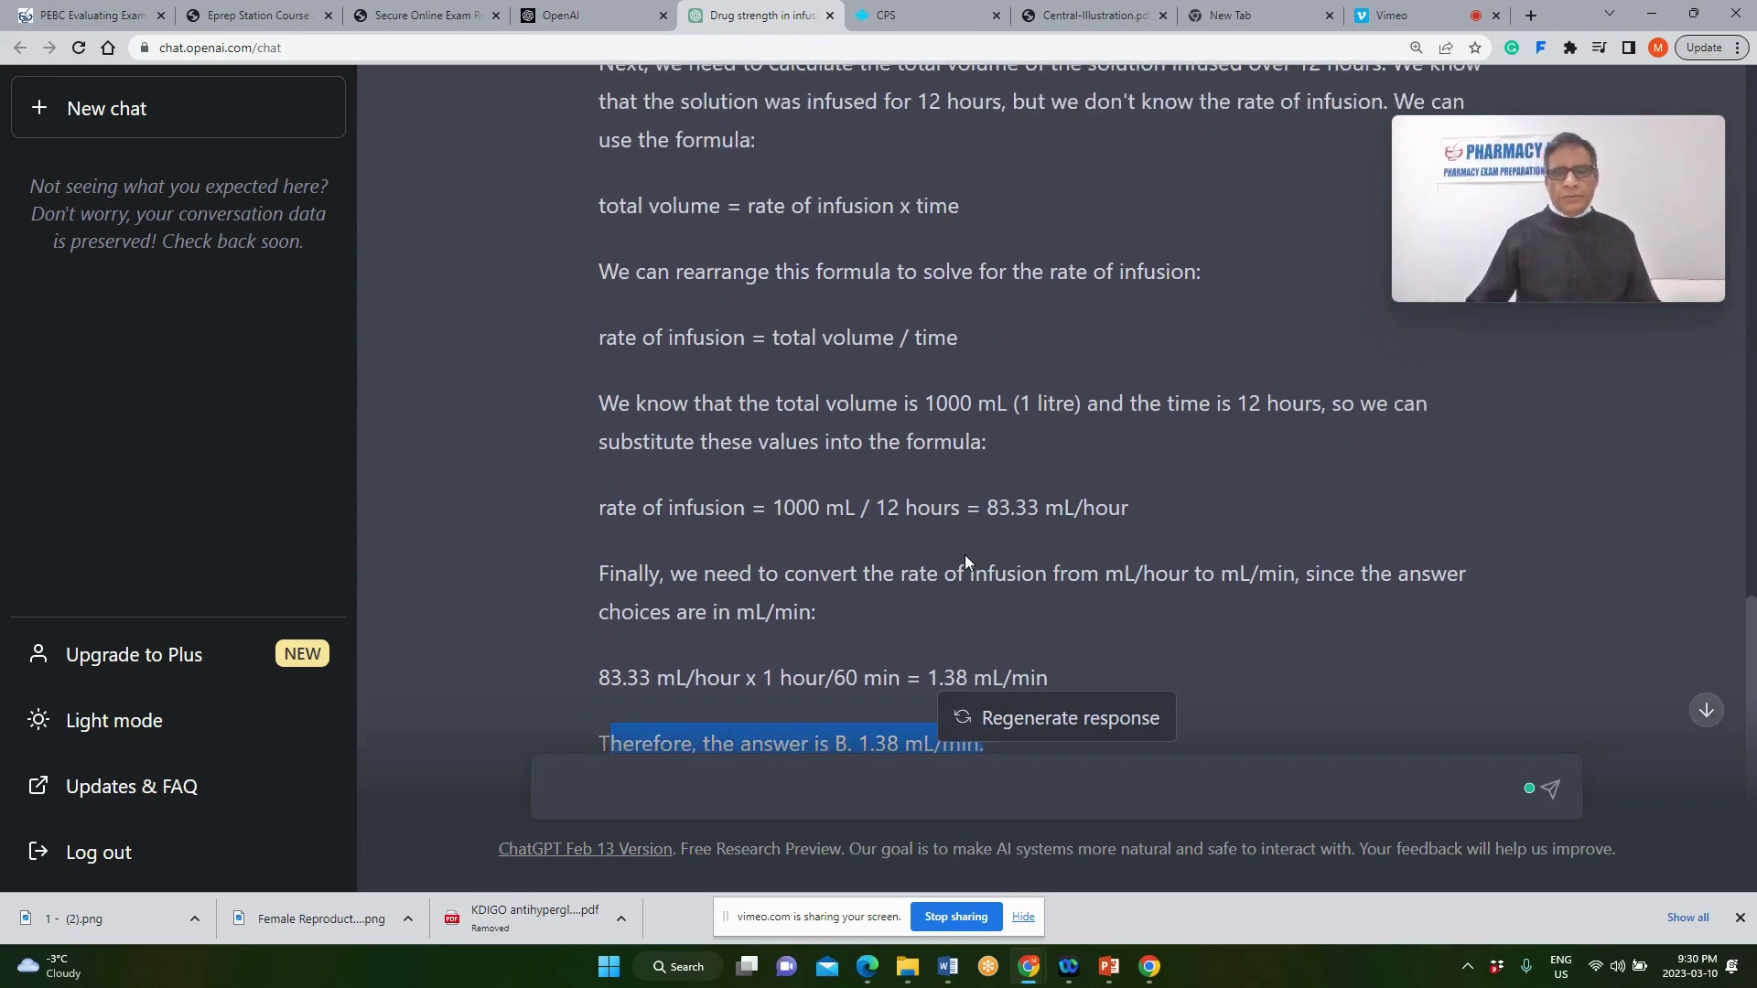
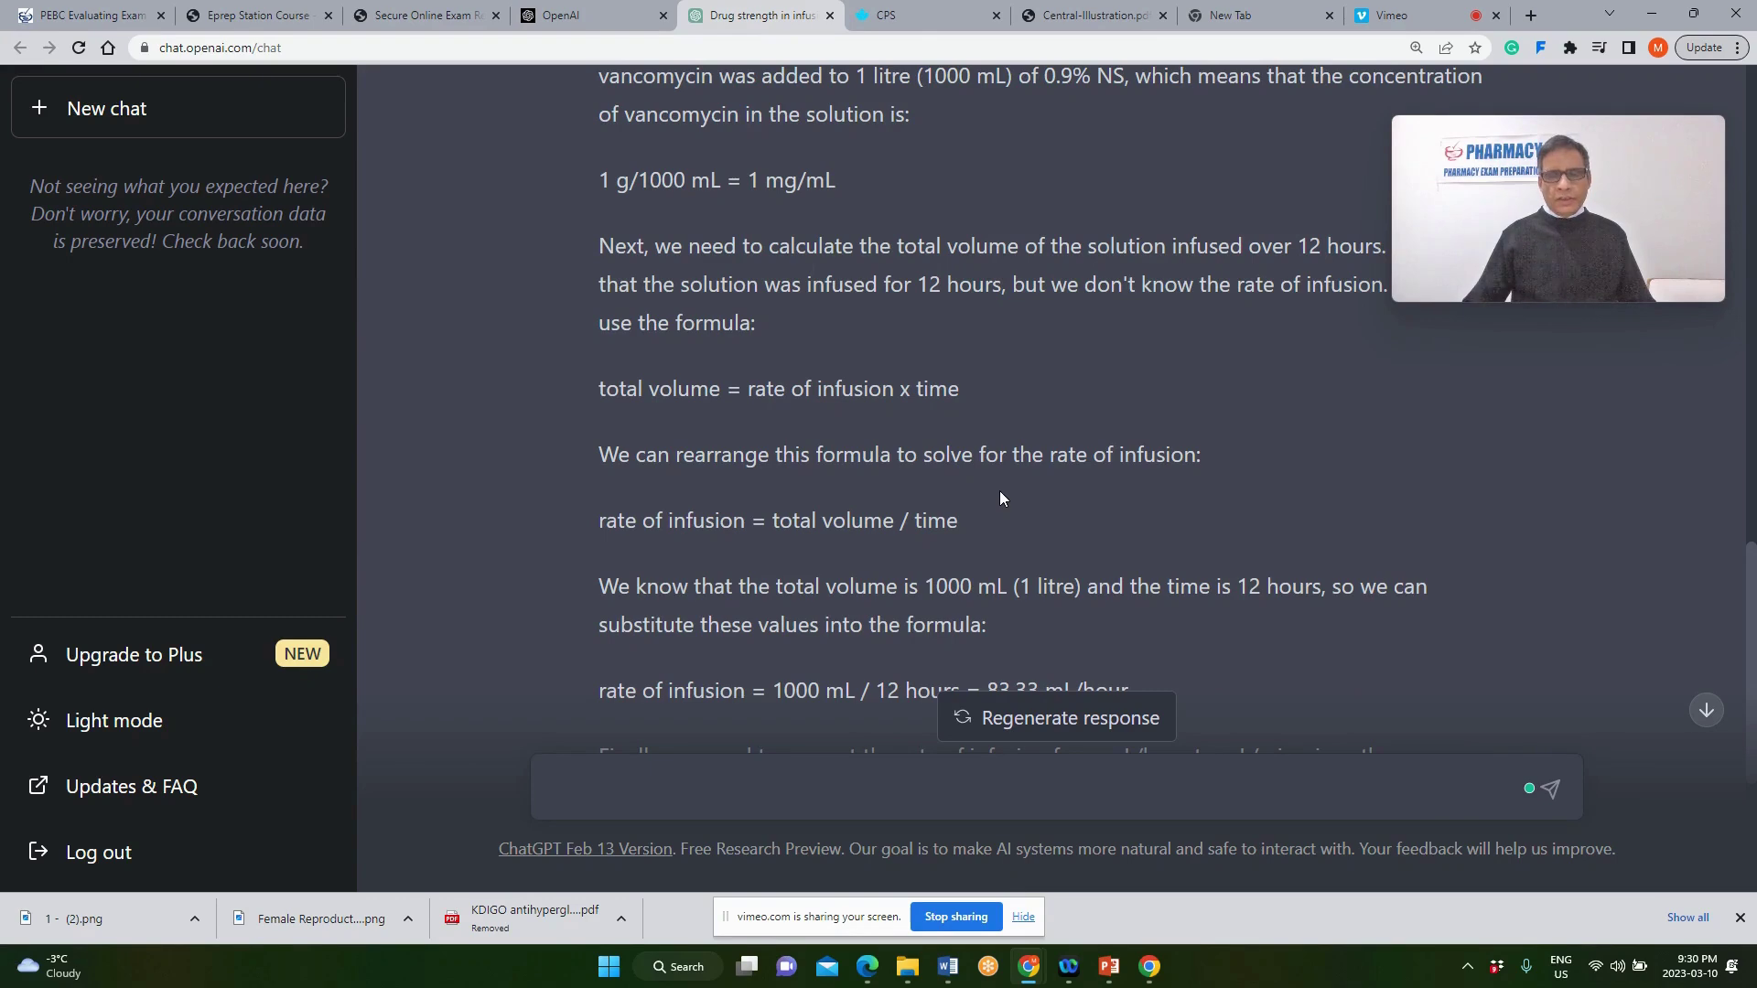
pyautogui.scroll(-4, 1003, 494)
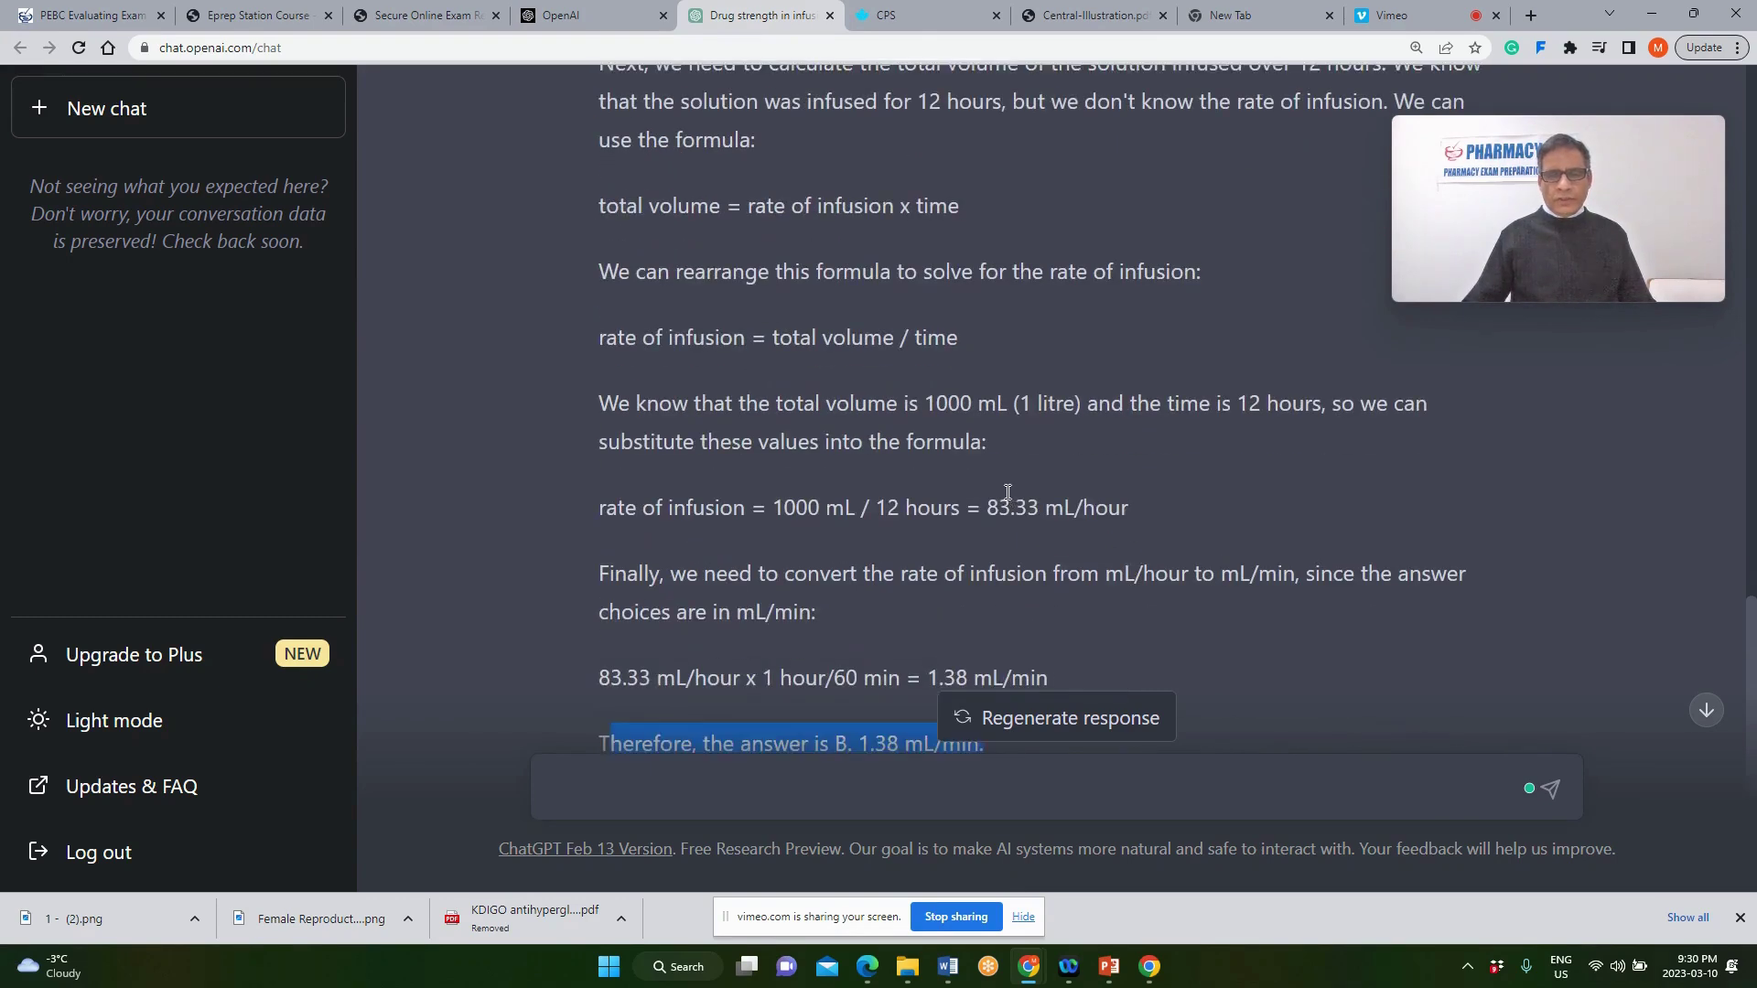
pyautogui.scroll(3, 1008, 494)
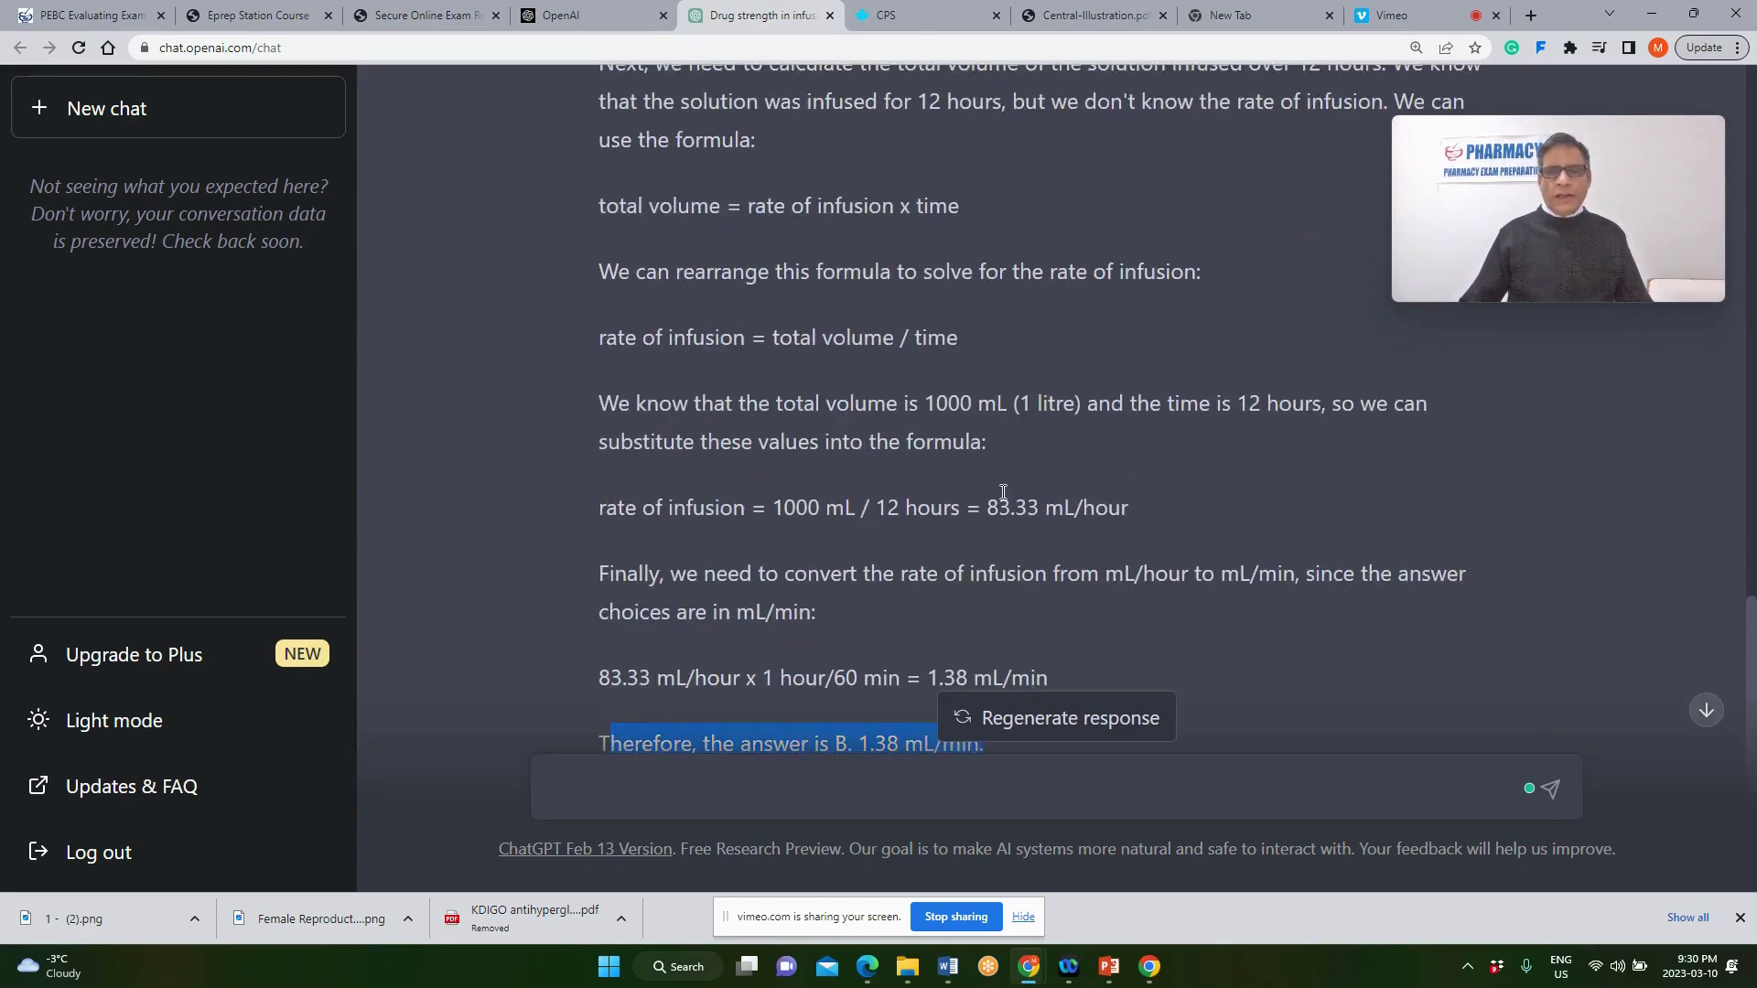
pyautogui.scroll(1, 992, 503)
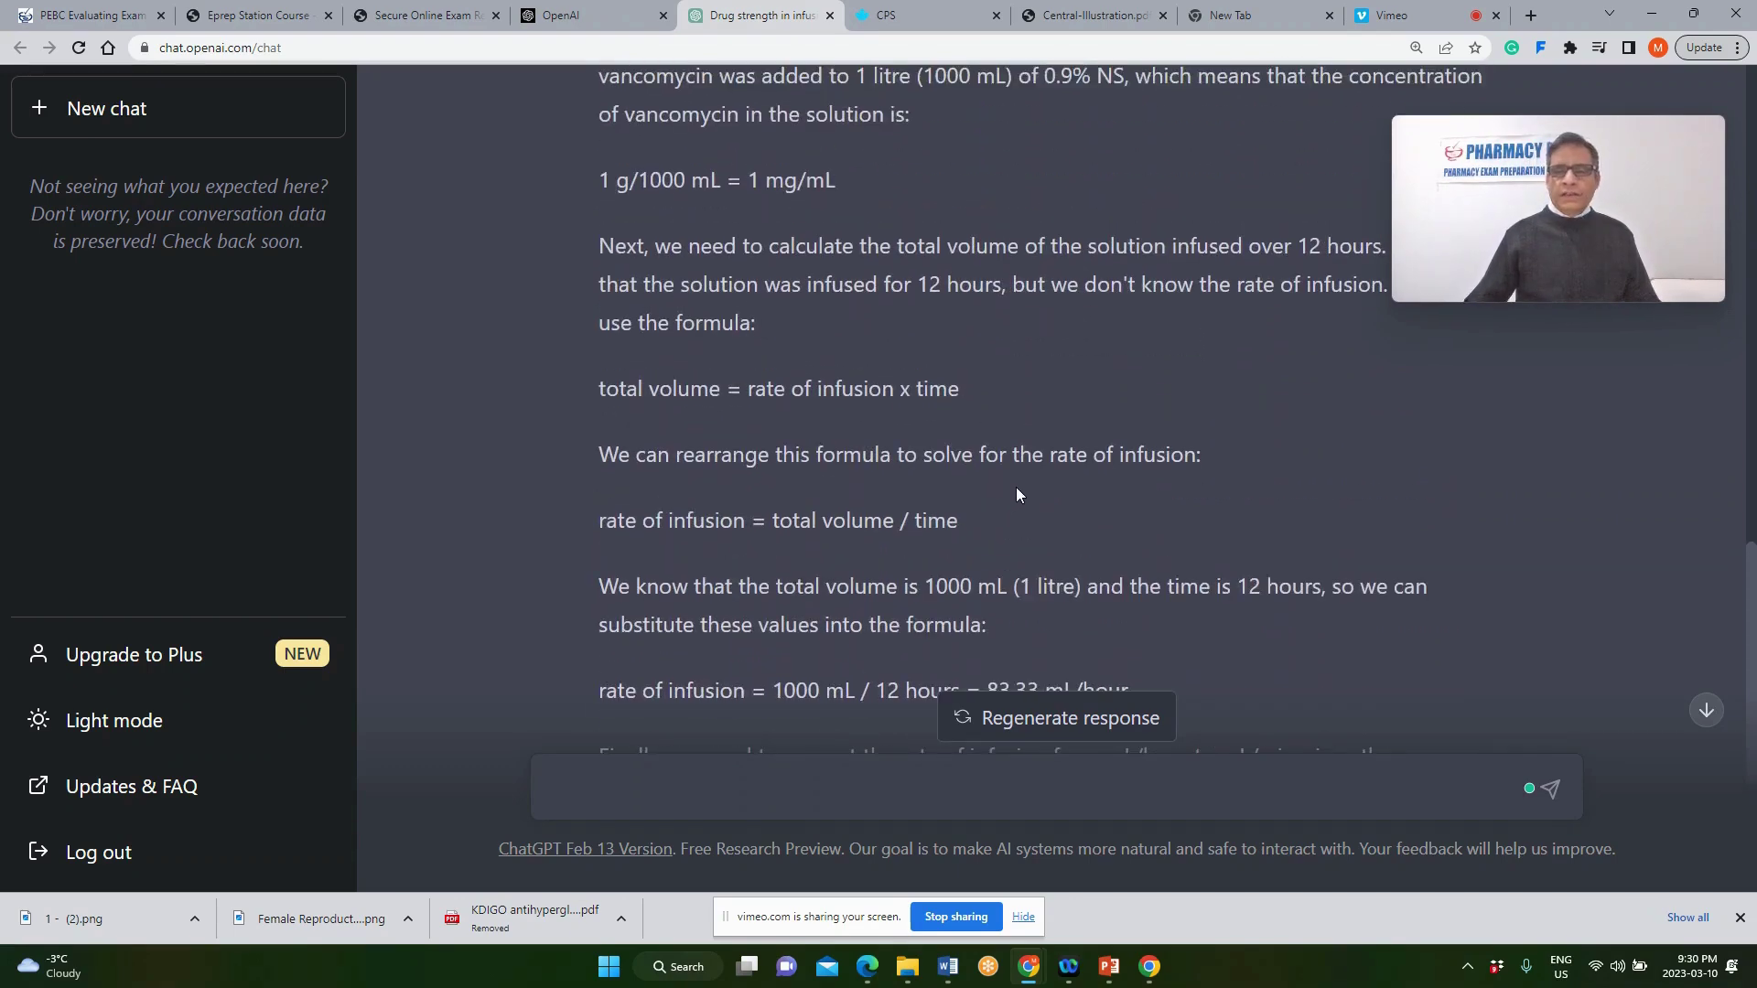
# Switch to the slide show, advance to the Drug X steady state concentration question, and uncover the text behind the video preview.
pyautogui.hotkey('alt', 'Tab')
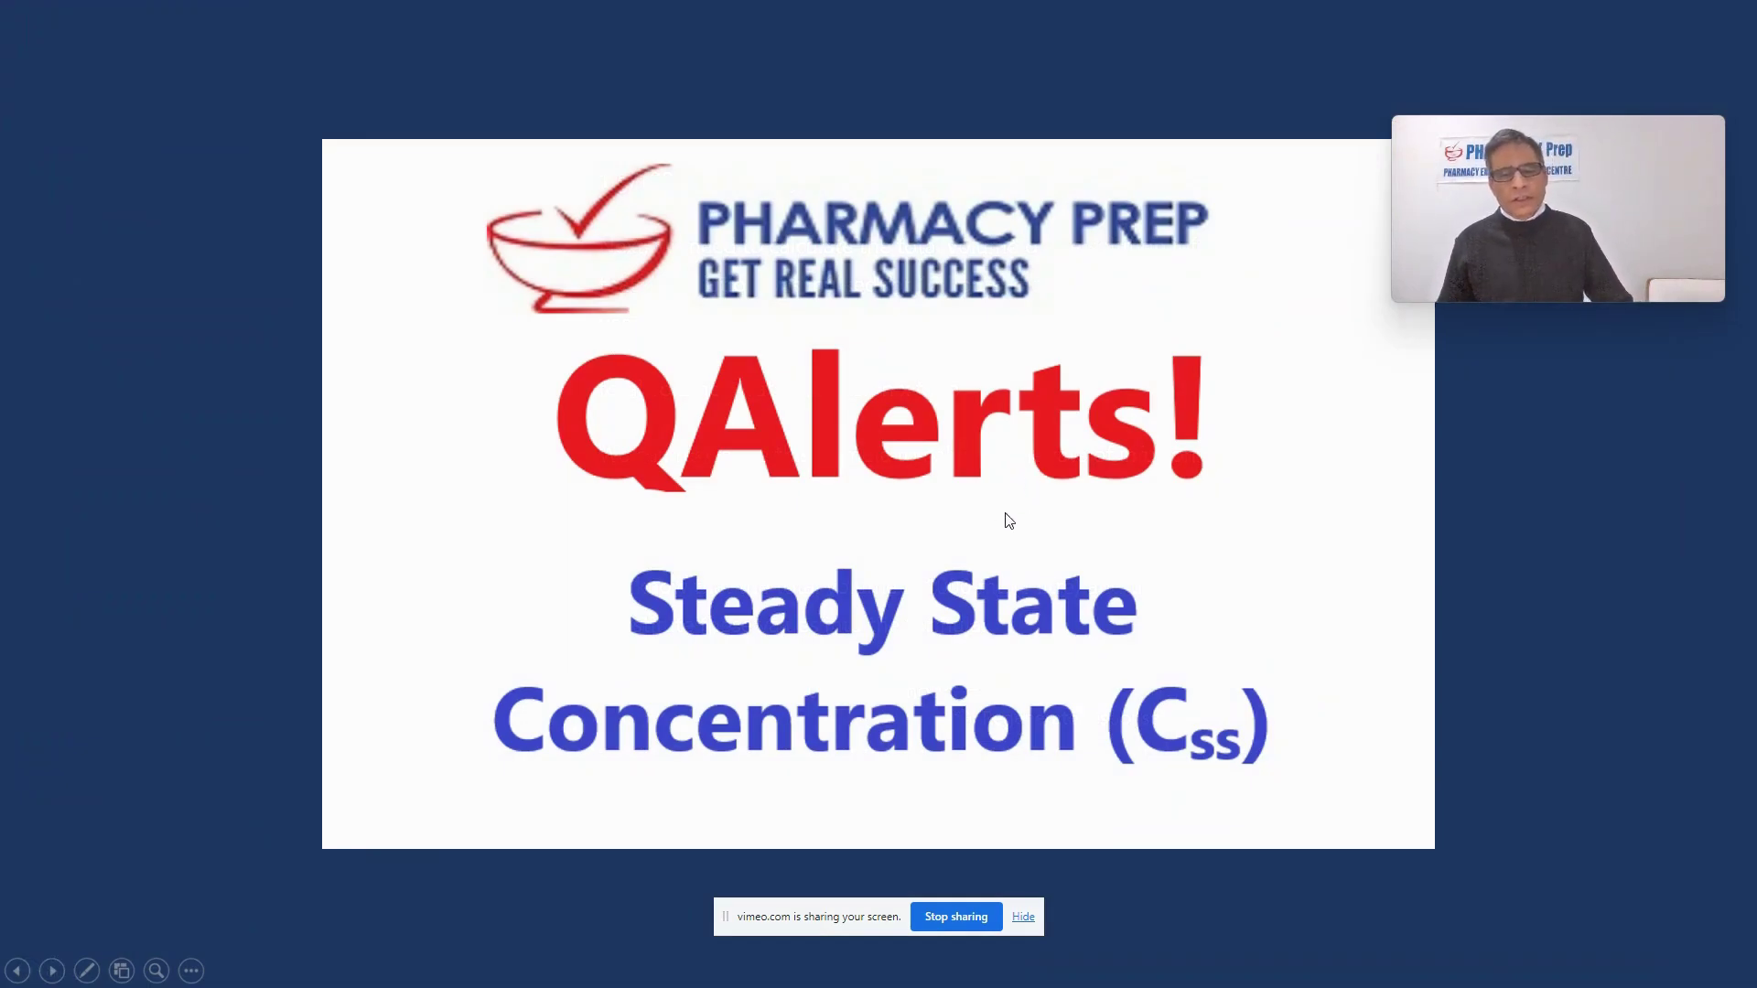
pyautogui.click(1057, 514)
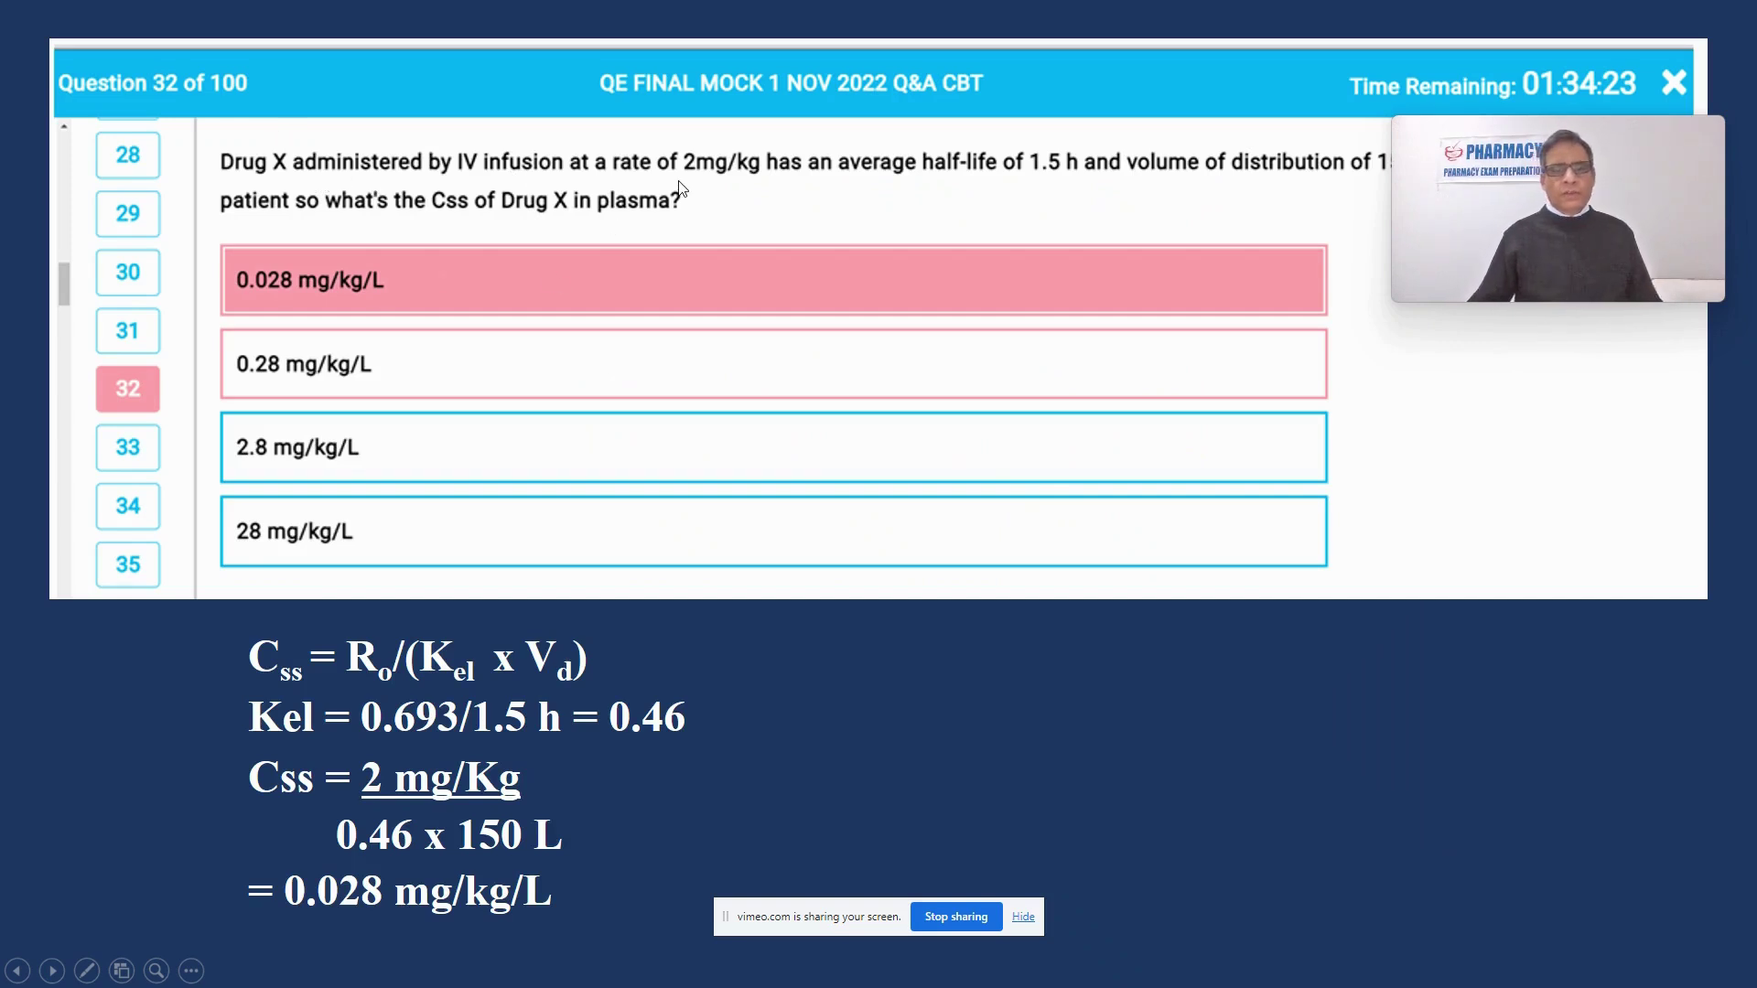
pyautogui.moveTo(1493, 155)
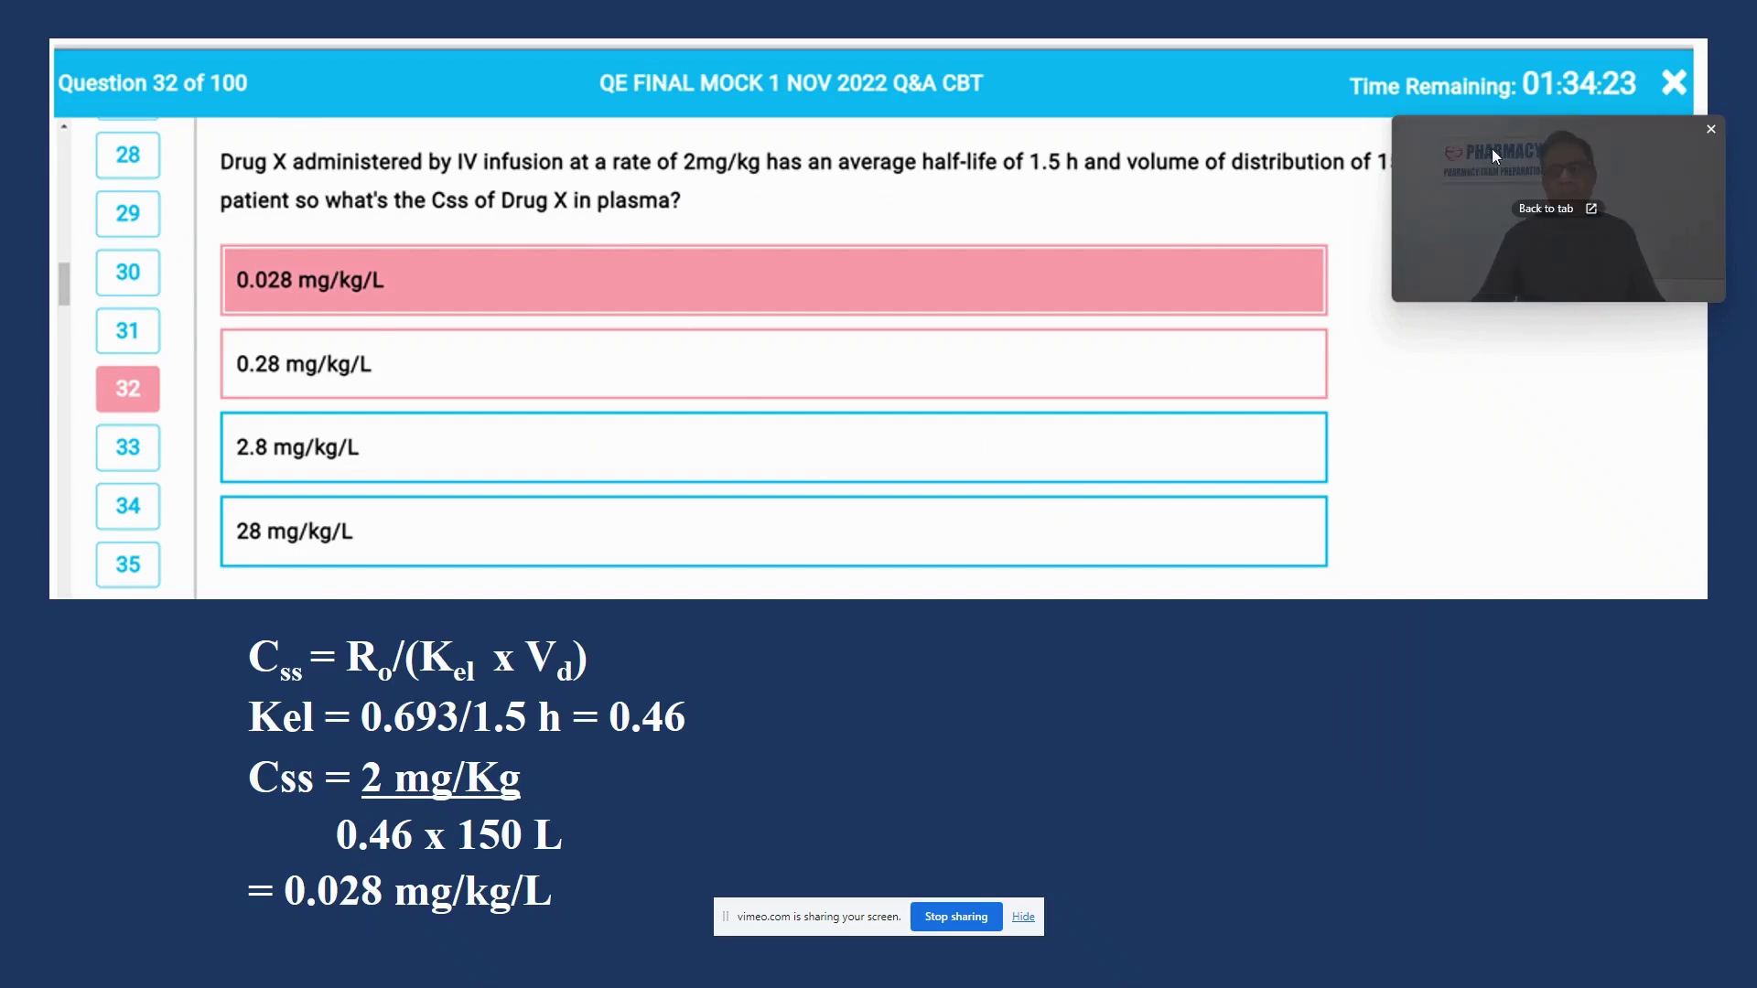
pyautogui.moveTo(1601, 139); pyautogui.dragTo(1573, 255)
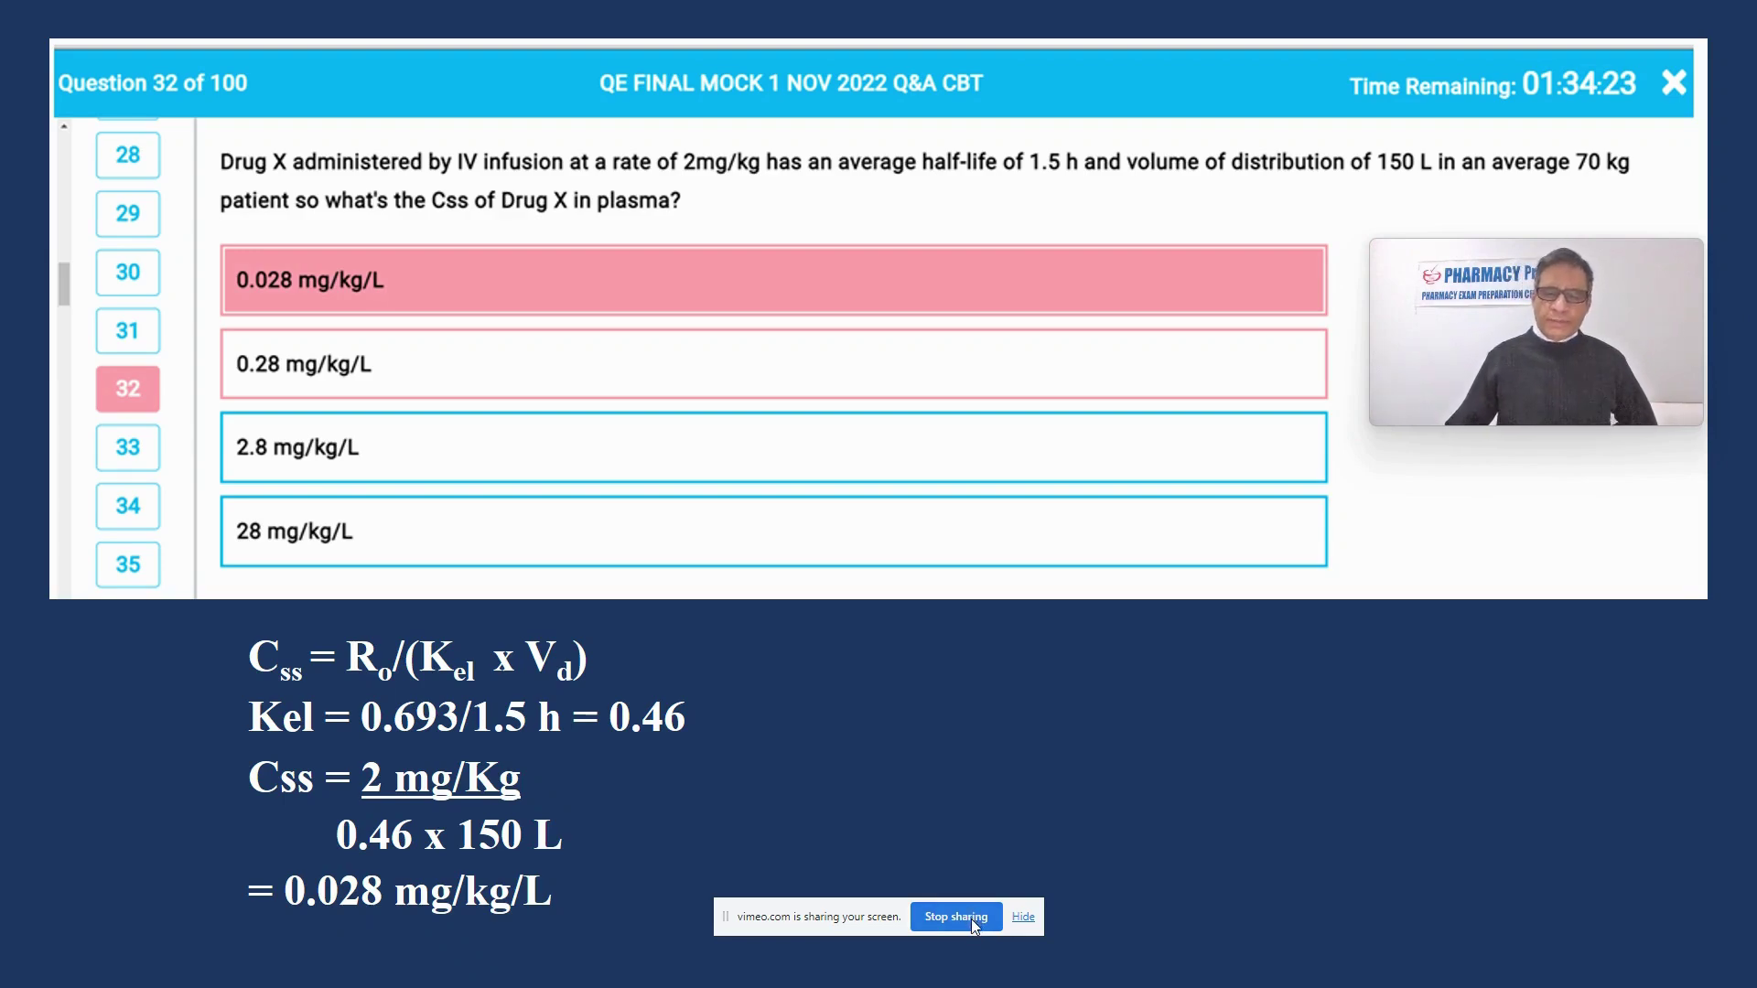
# Switch to ChatGPT, highlight option A, 0.028 mg/kg/L, in the drafted Drug X steady state concentration prompt, and submit the prompt.
pyautogui.hotkey('alt', 'Tab')
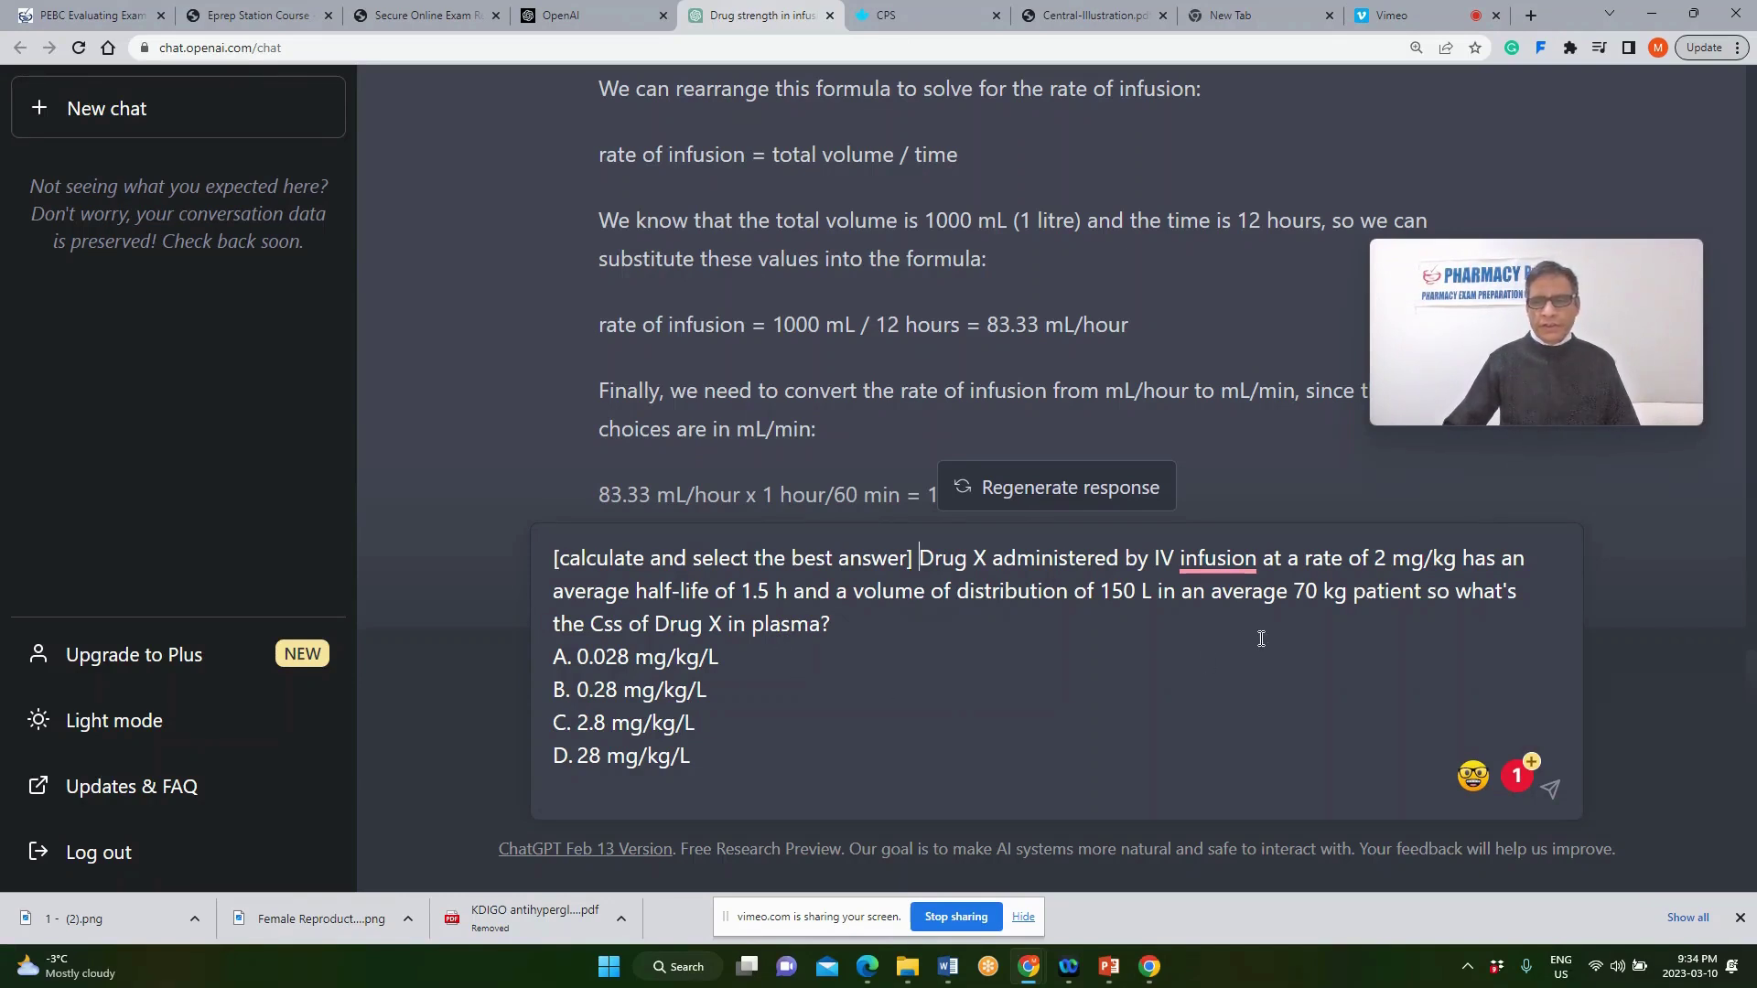
pyautogui.moveTo(1235, 560)
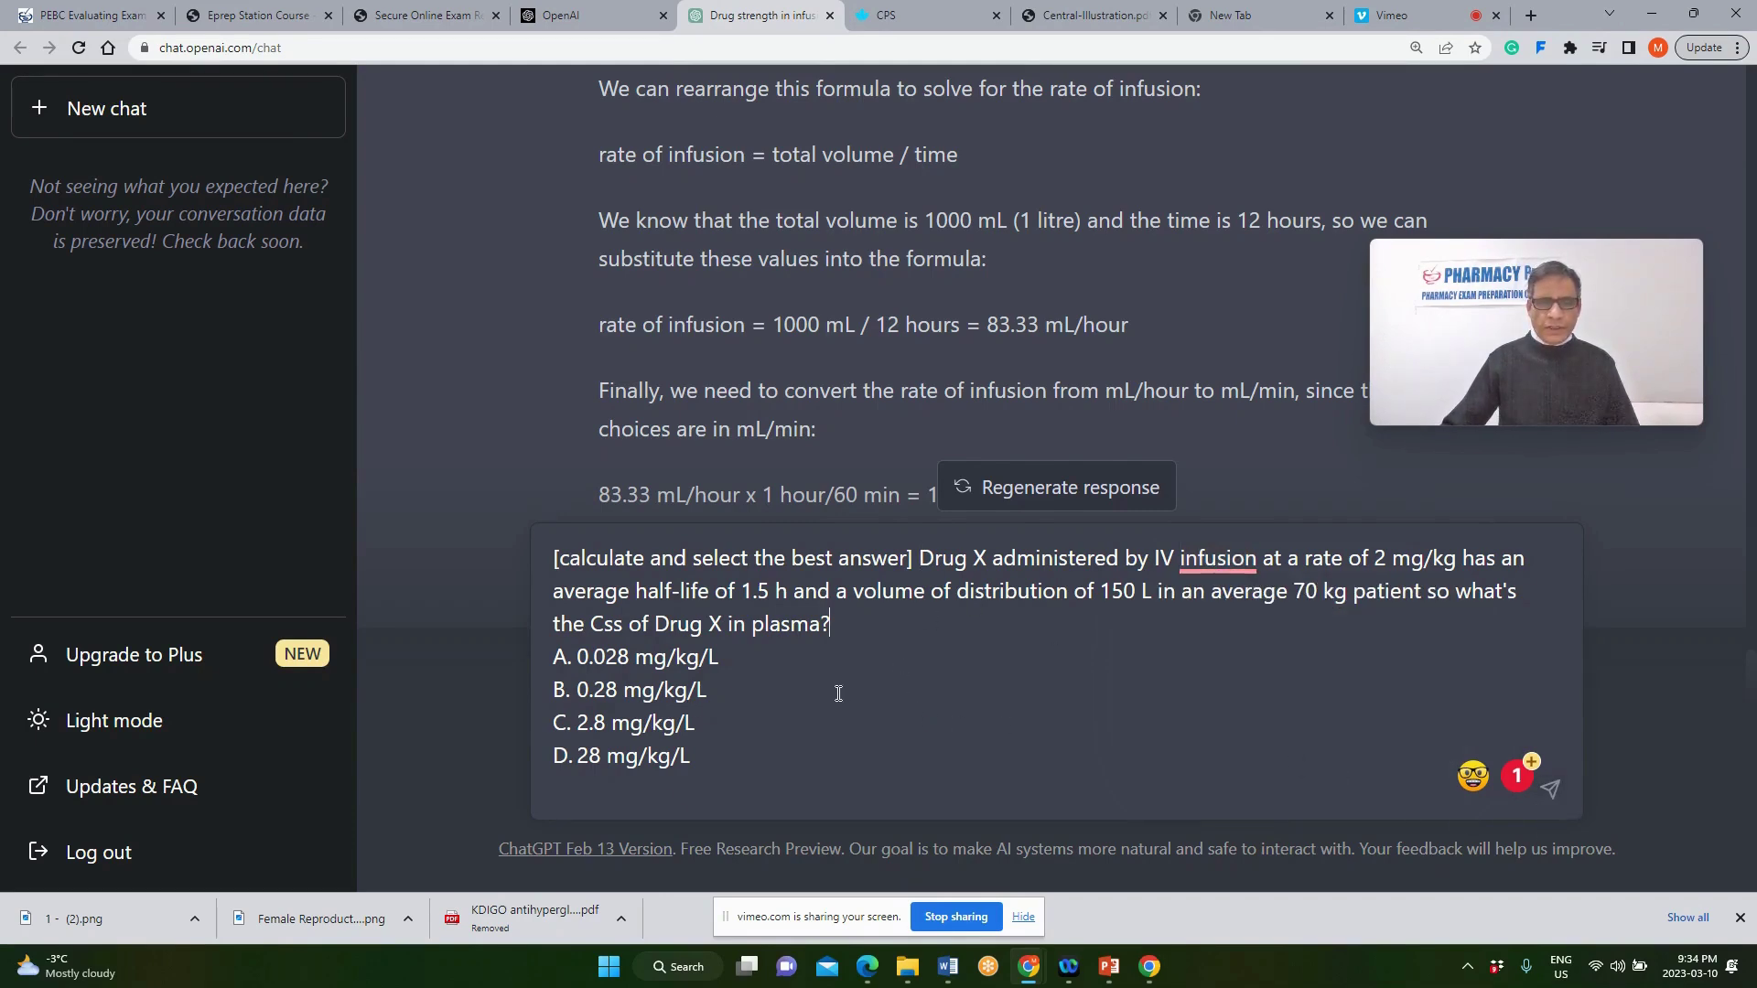
pyautogui.moveTo(742, 660); pyautogui.dragTo(527, 670)
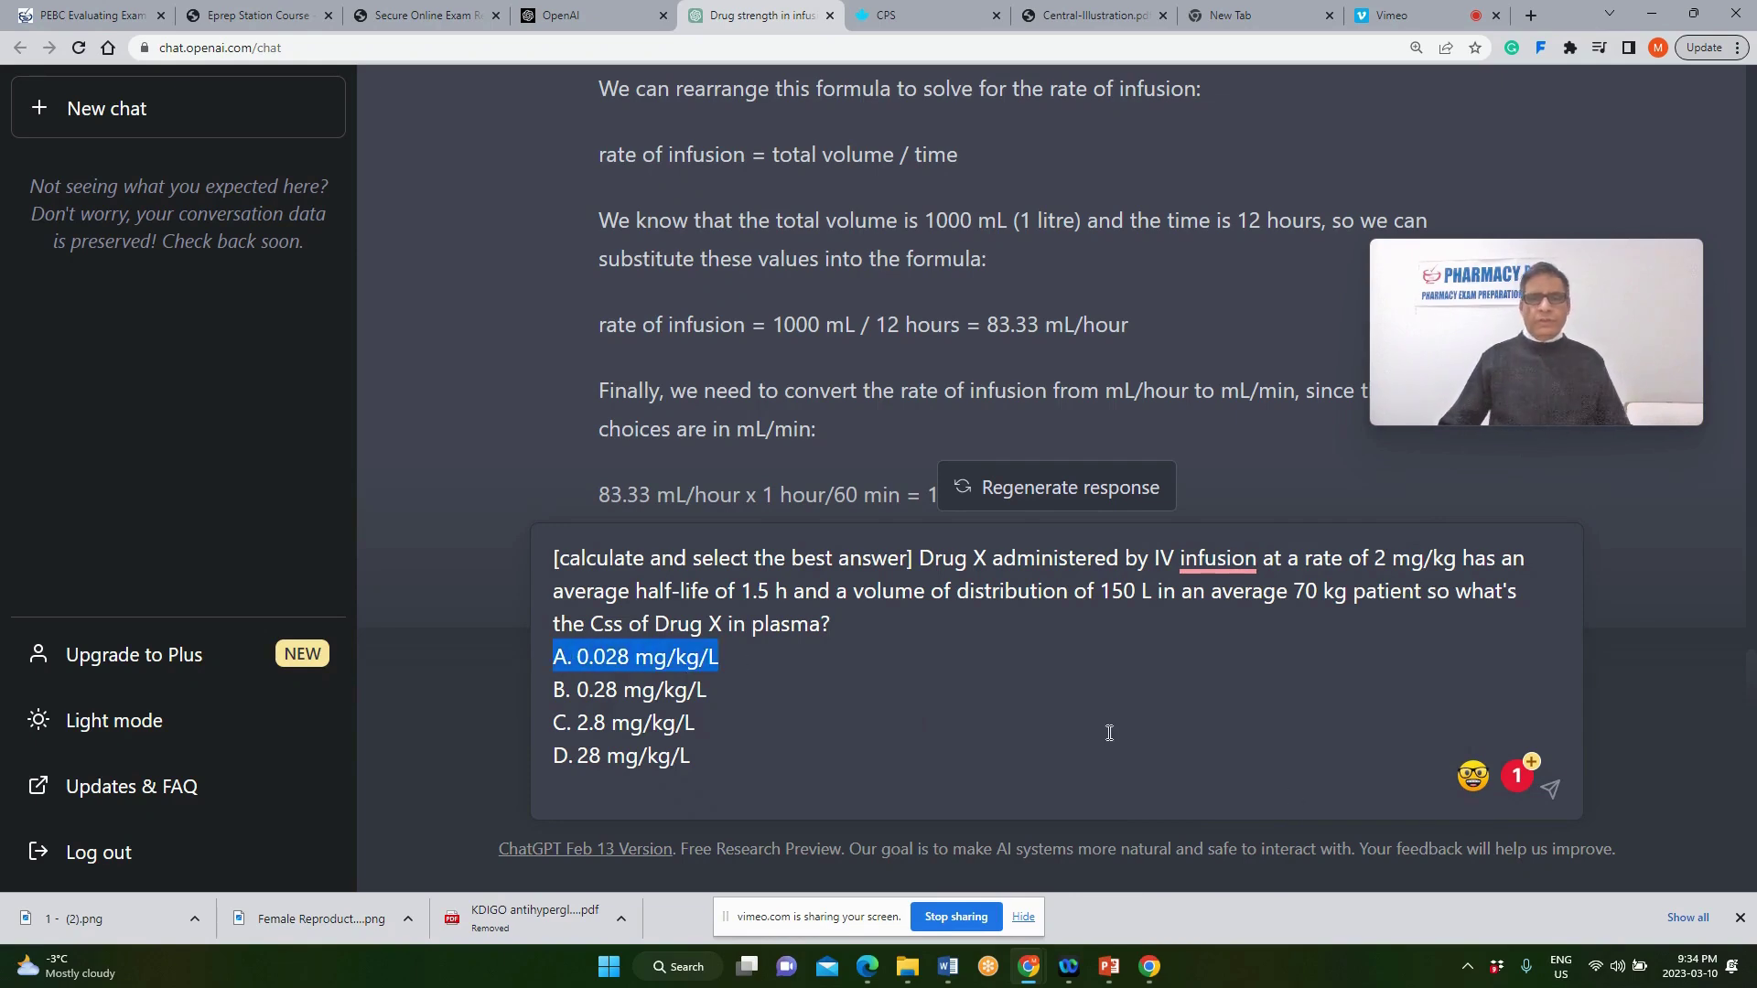
pyautogui.click(1555, 789)
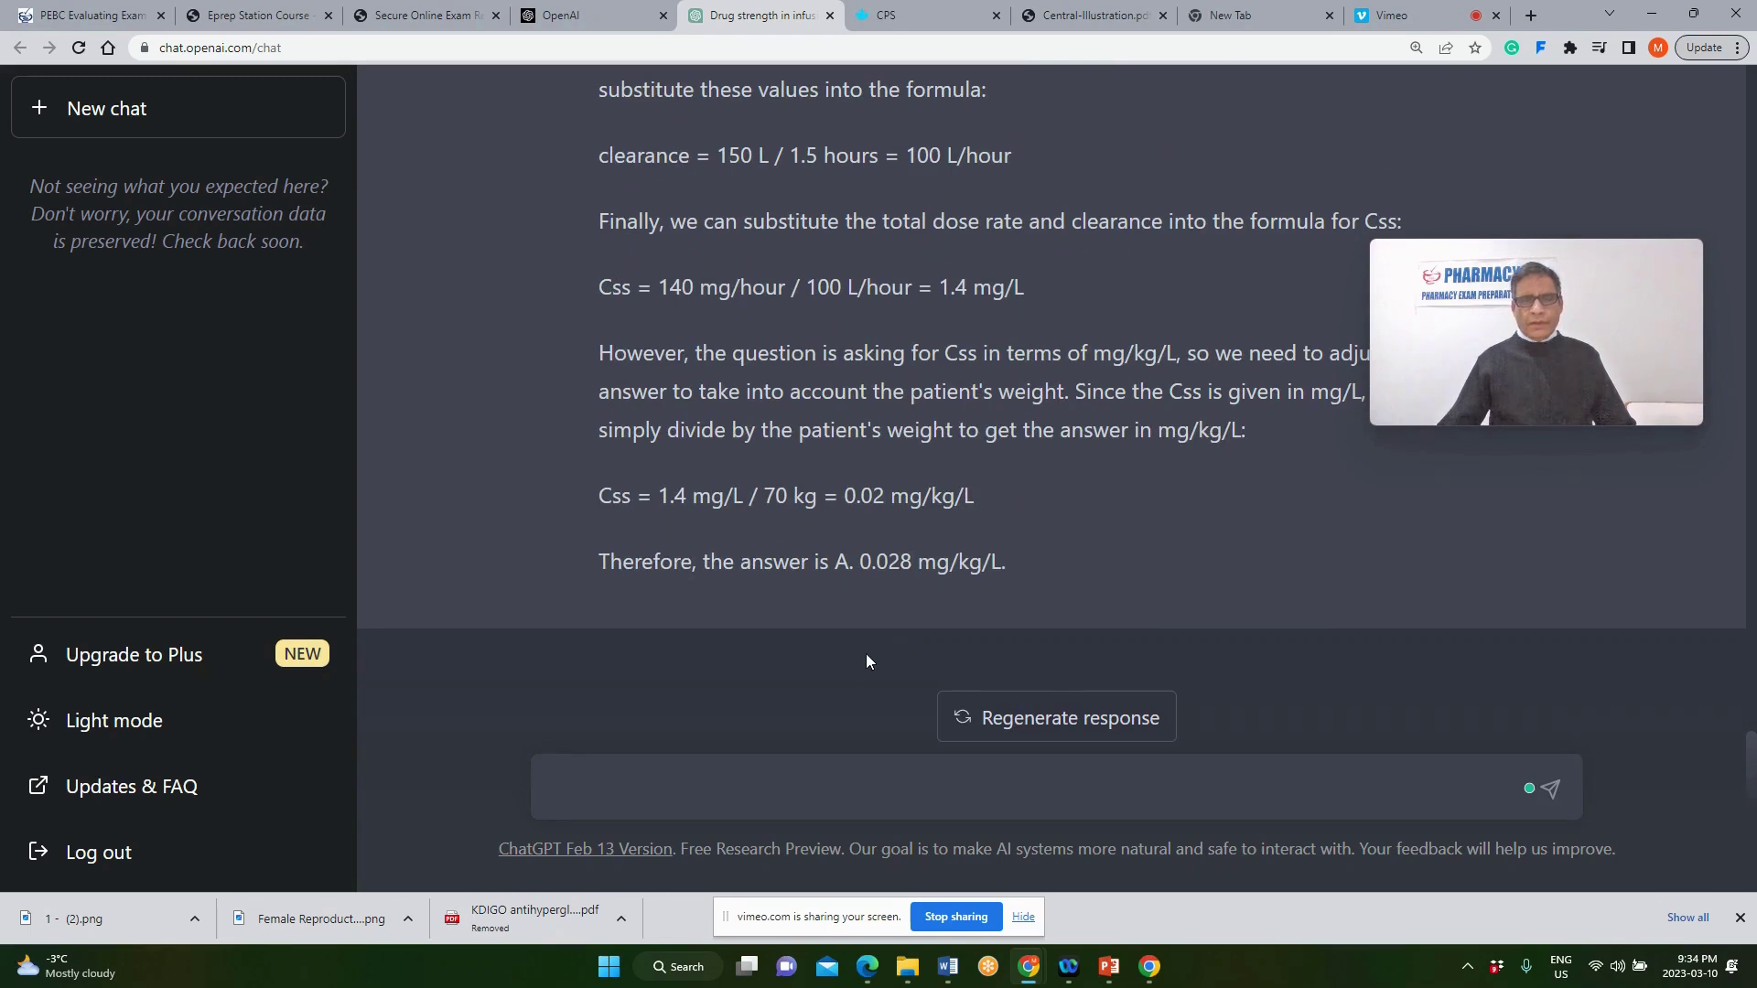
# Highlight the final answer in the Drug X response and review the Css calculation back to its starting formula.
pyautogui.moveTo(1028, 554); pyautogui.dragTo(802, 565)
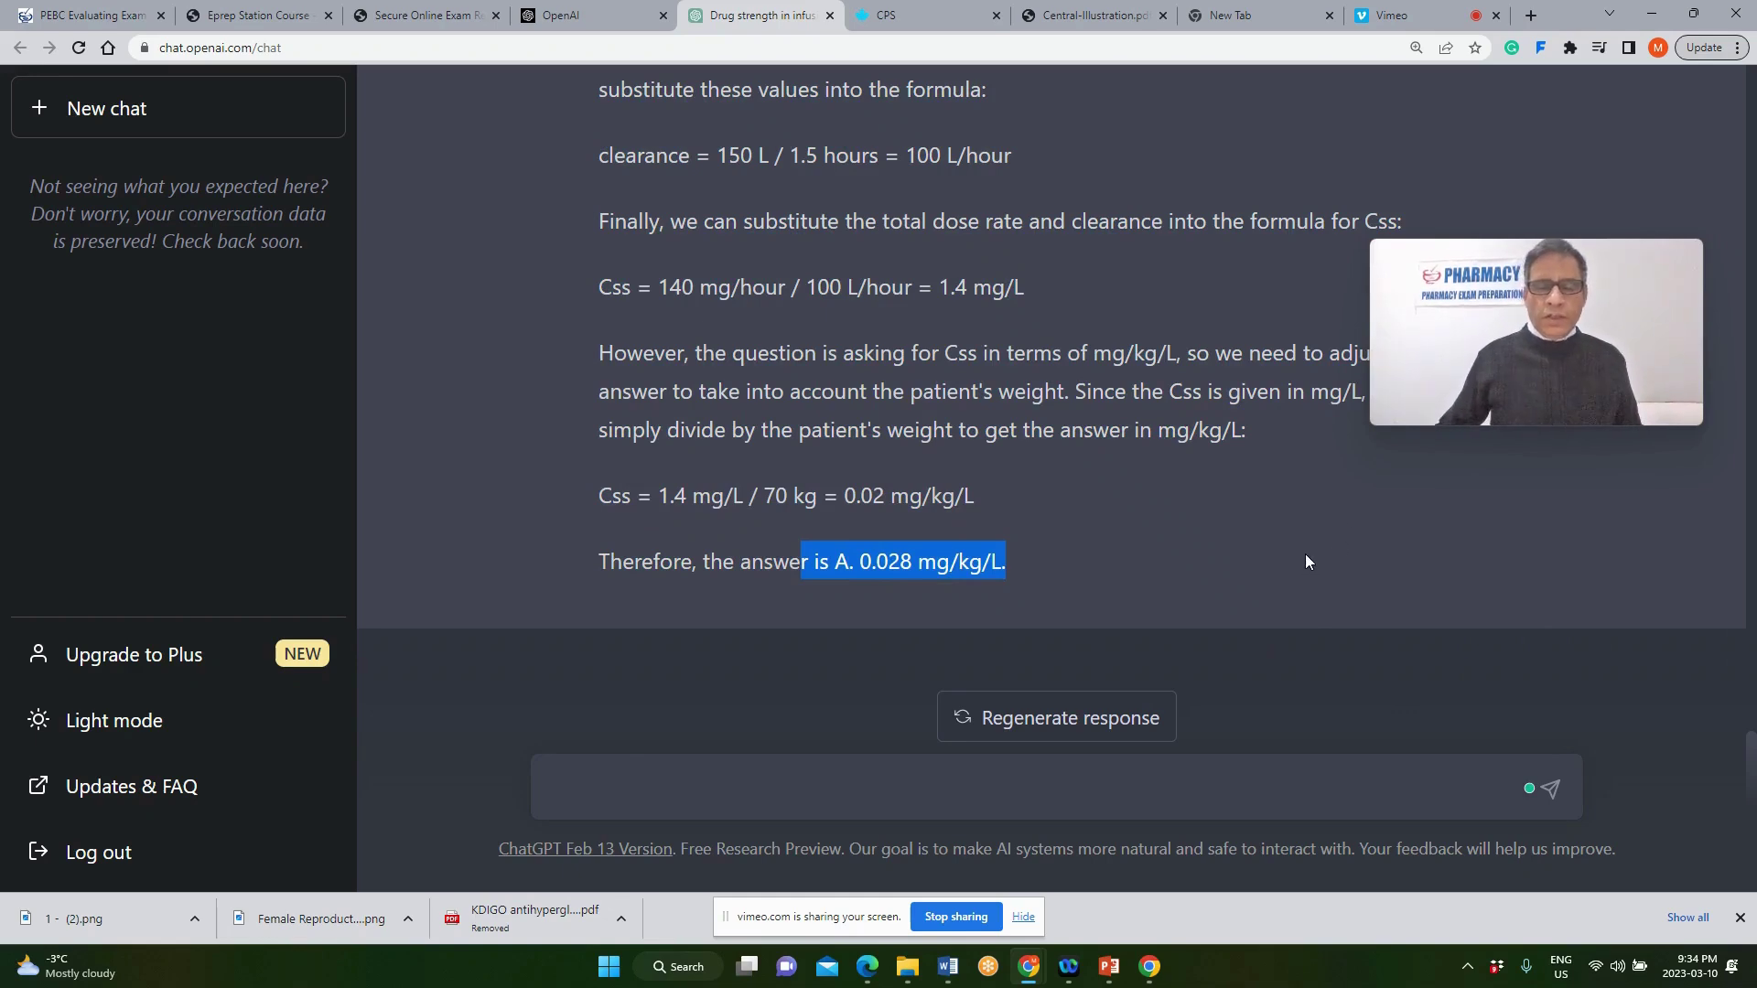
pyautogui.scroll(6, 930, 513)
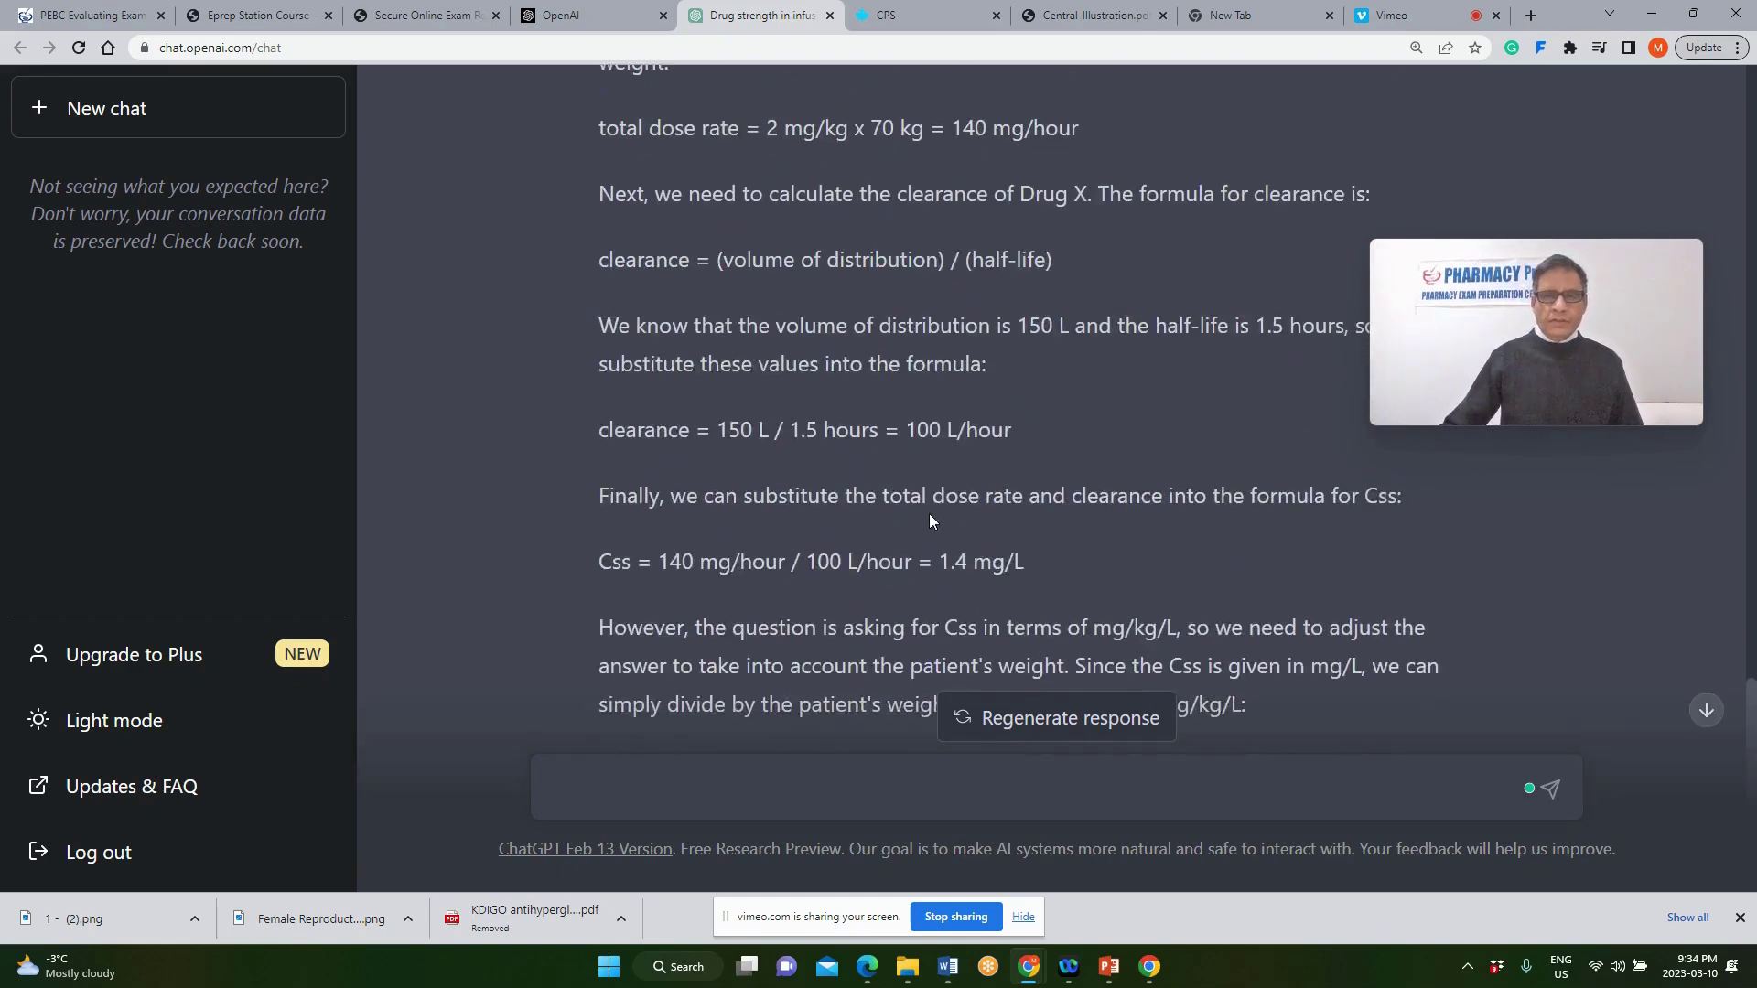
pyautogui.scroll(4, 979, 500)
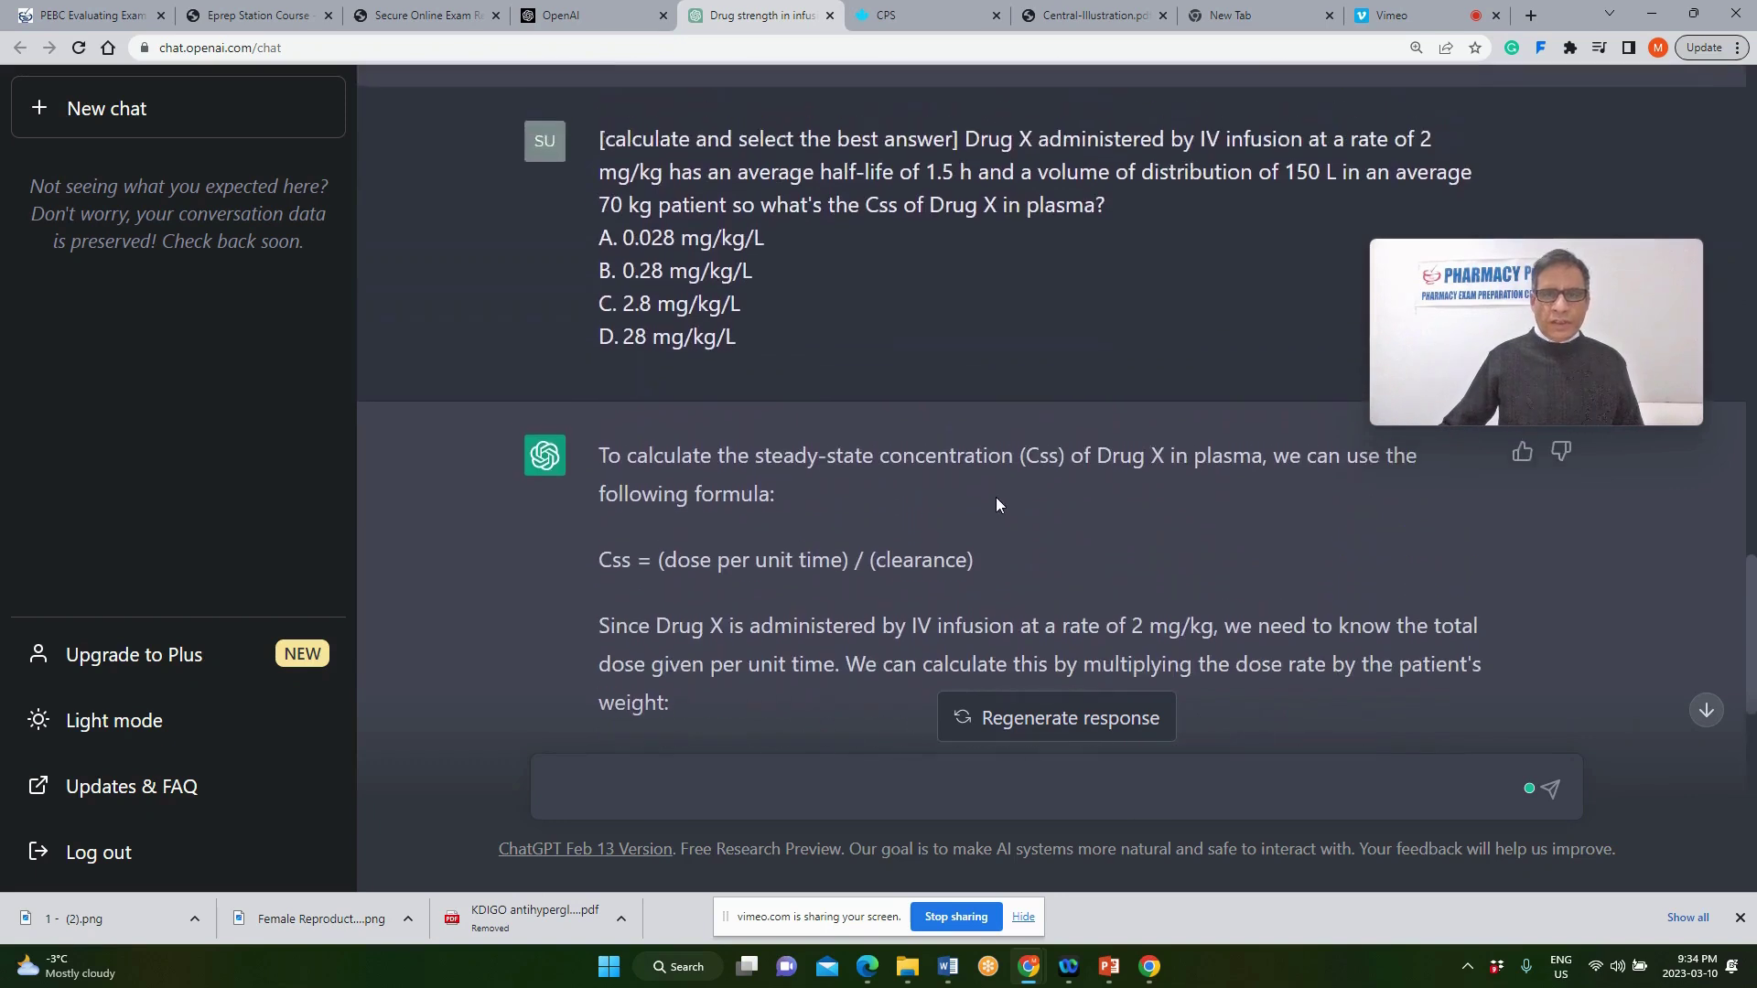